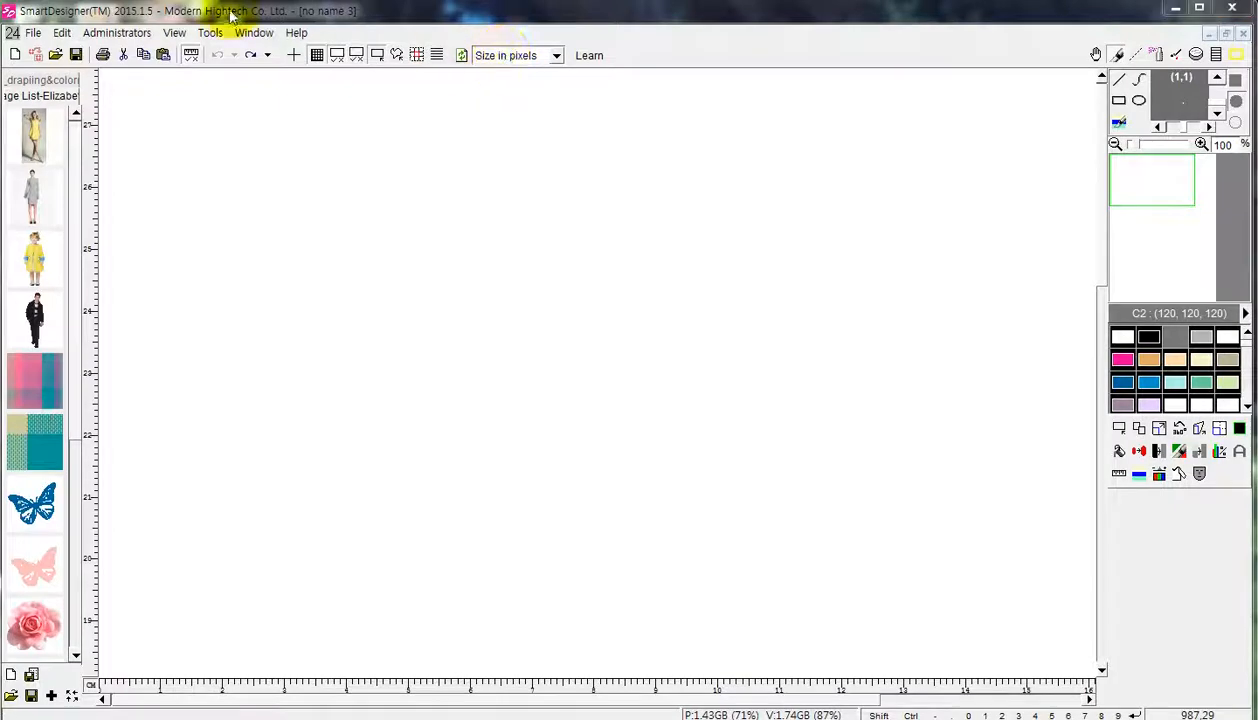
- Close the image no name 3 without saving its changes
left_click(1226, 35)
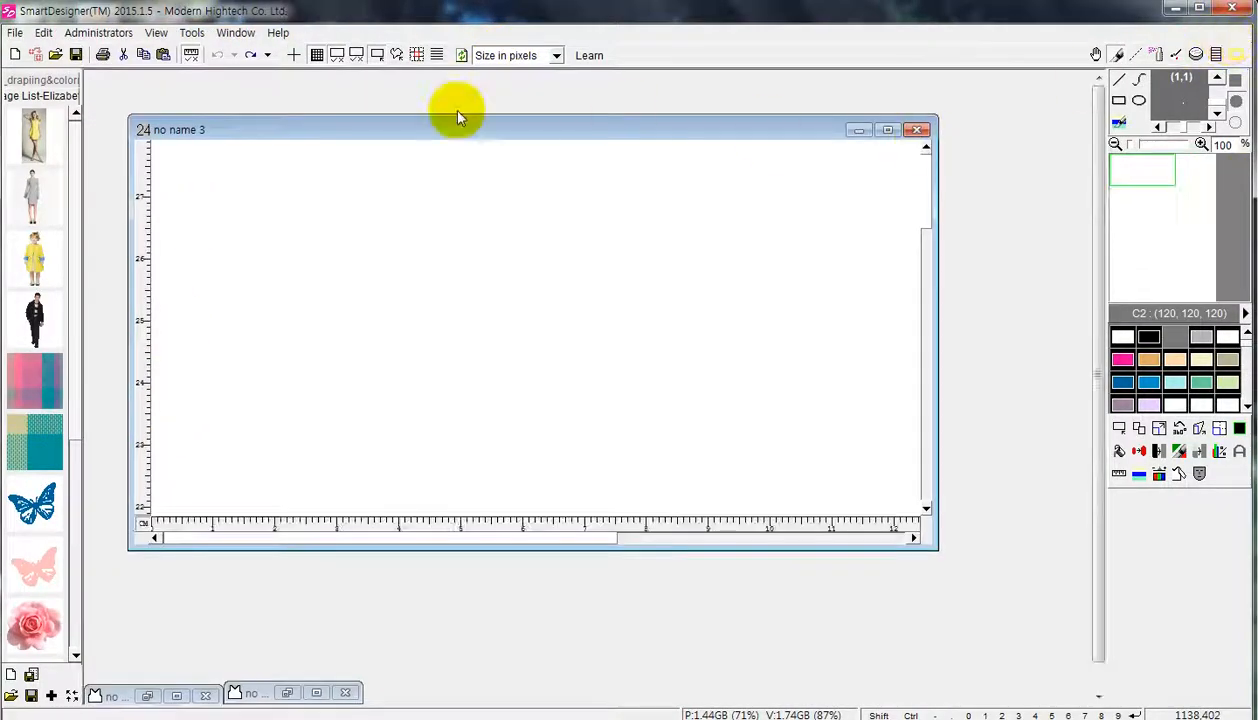
left_click(916, 129)
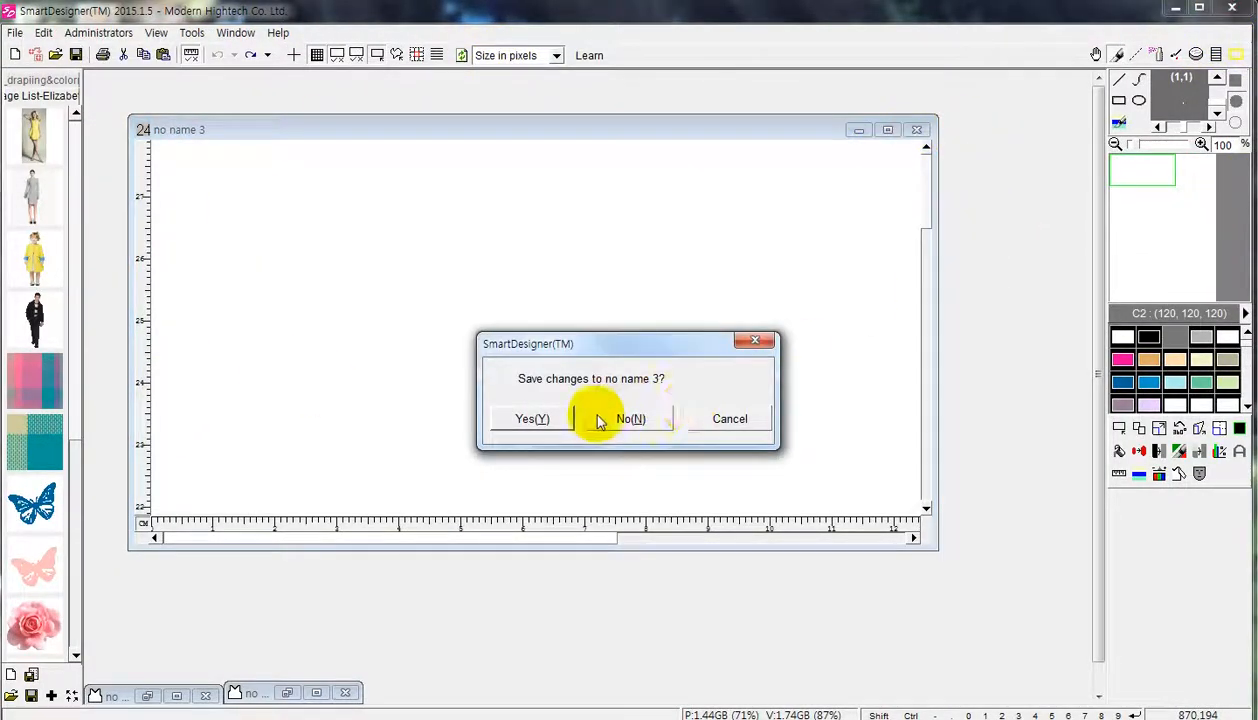
left_click(605, 417)
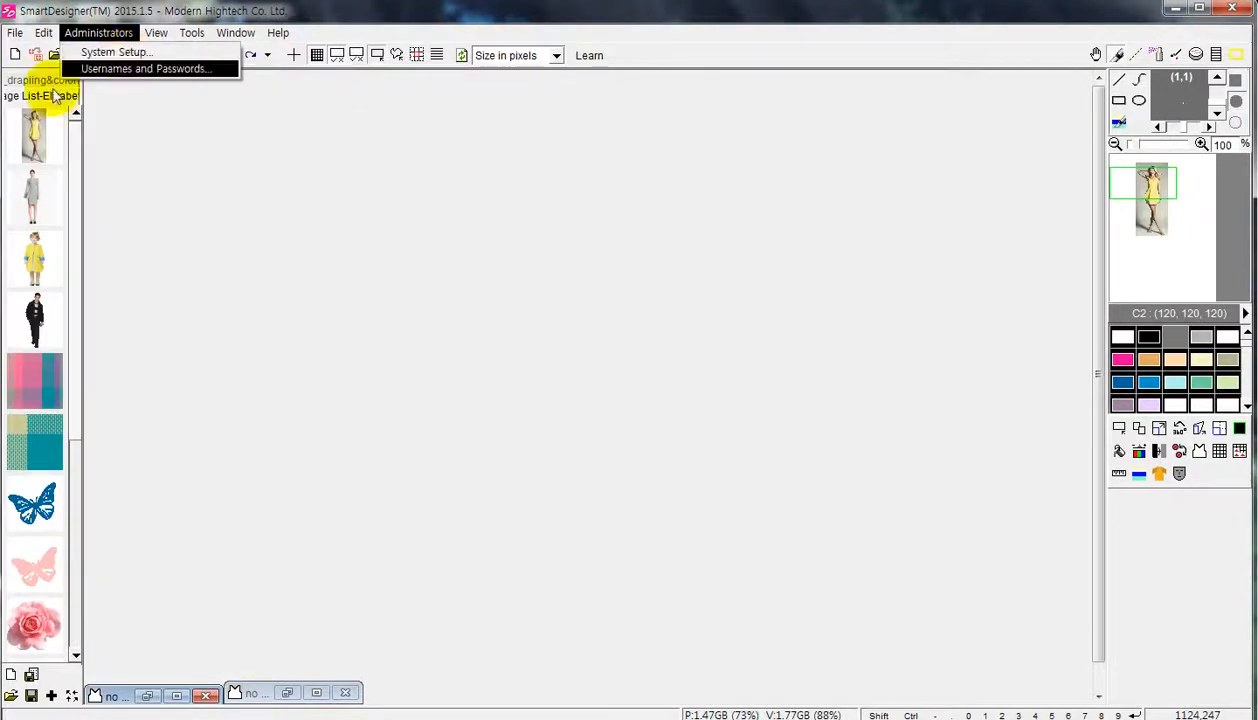
- Create a new landscape general image of 1980 × 1440 pixels in full colours at 180 dpi, and maximize its window
left_click(16, 33)
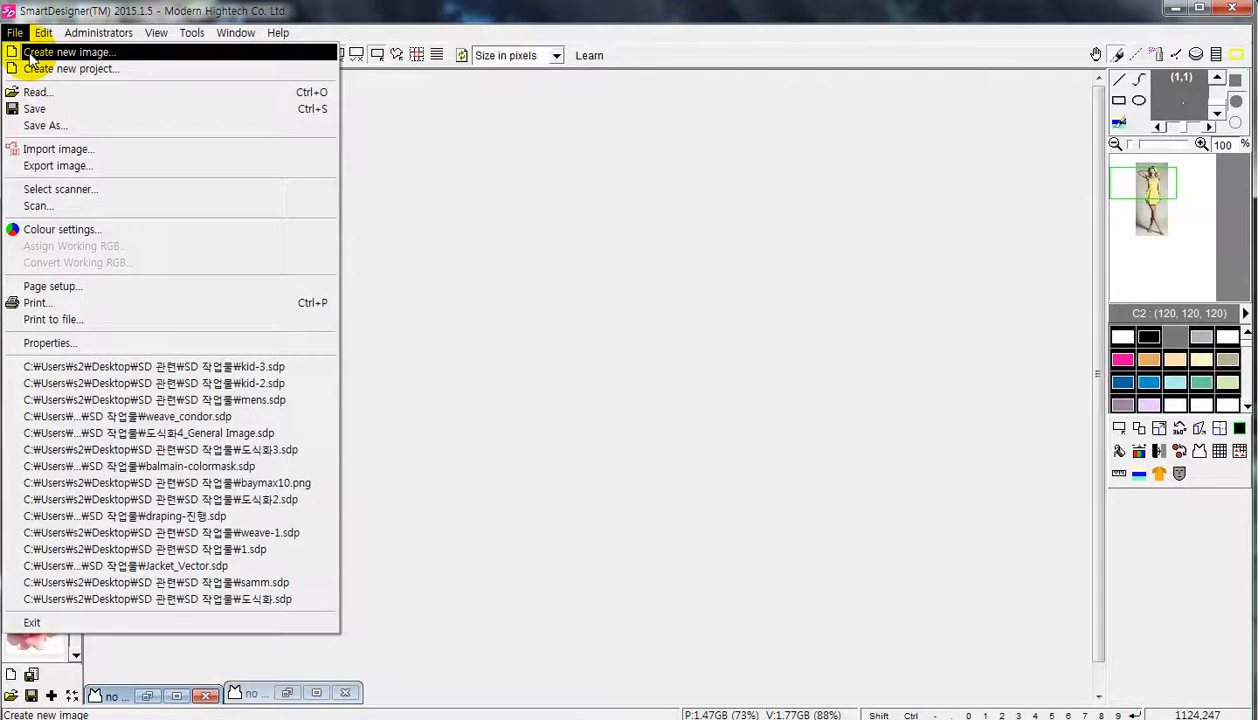
left_click(30, 58)
left_click(577, 396)
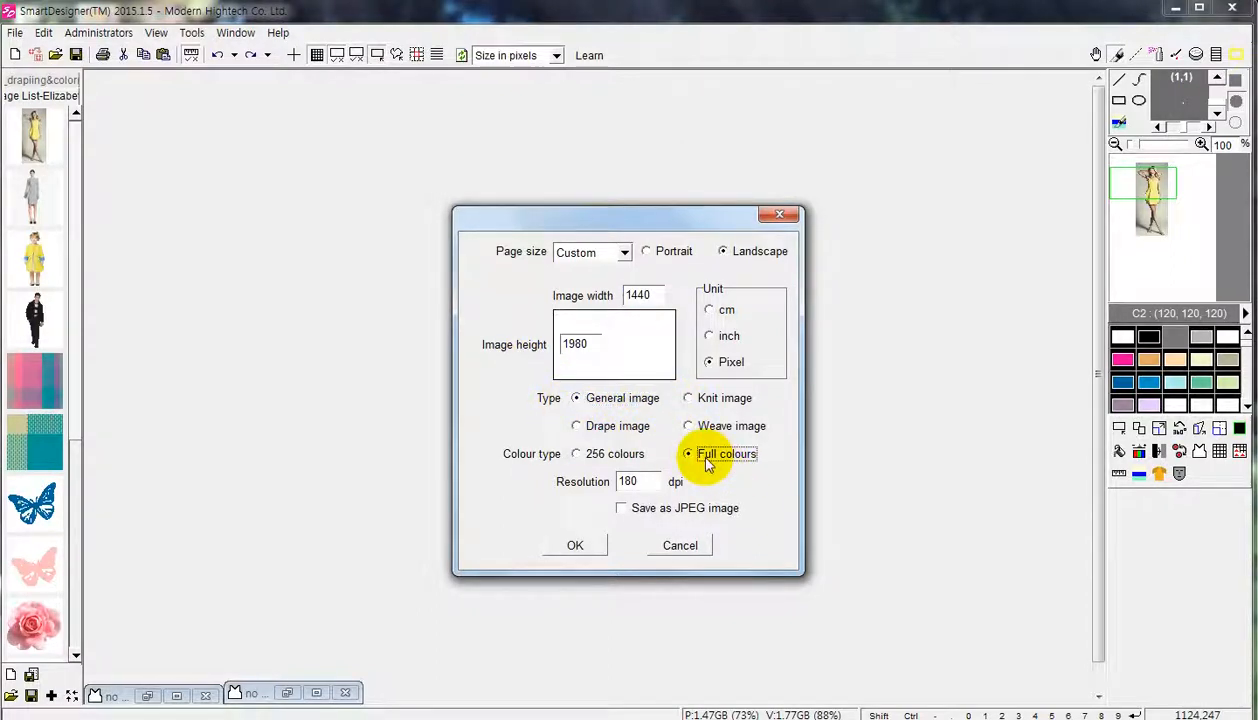
left_click(728, 250)
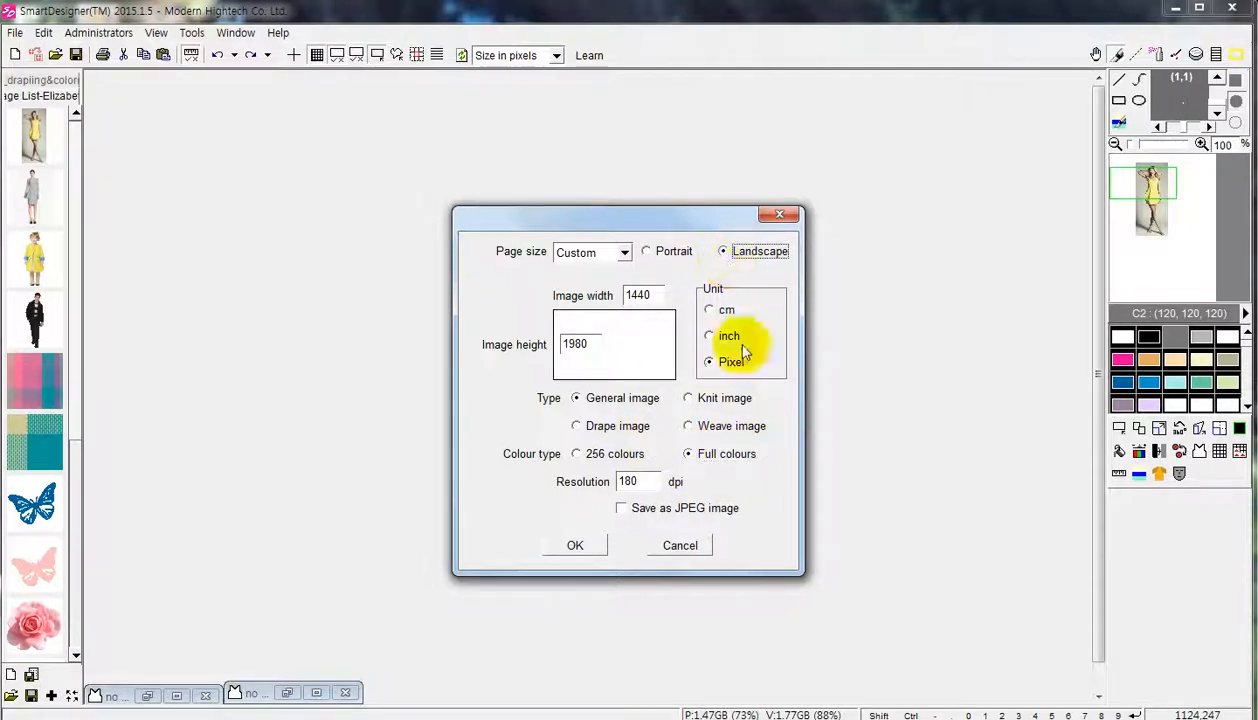
left_click(664, 251)
left_click(735, 251)
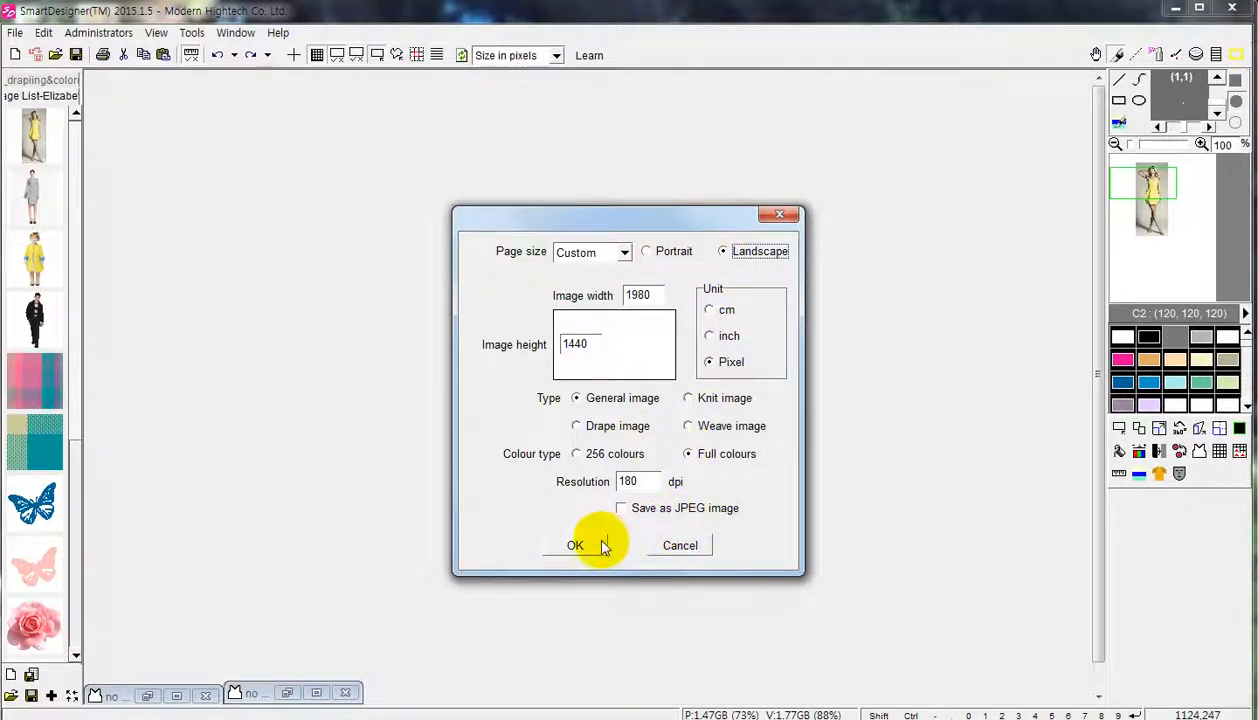
left_click(603, 546)
left_click(904, 152)
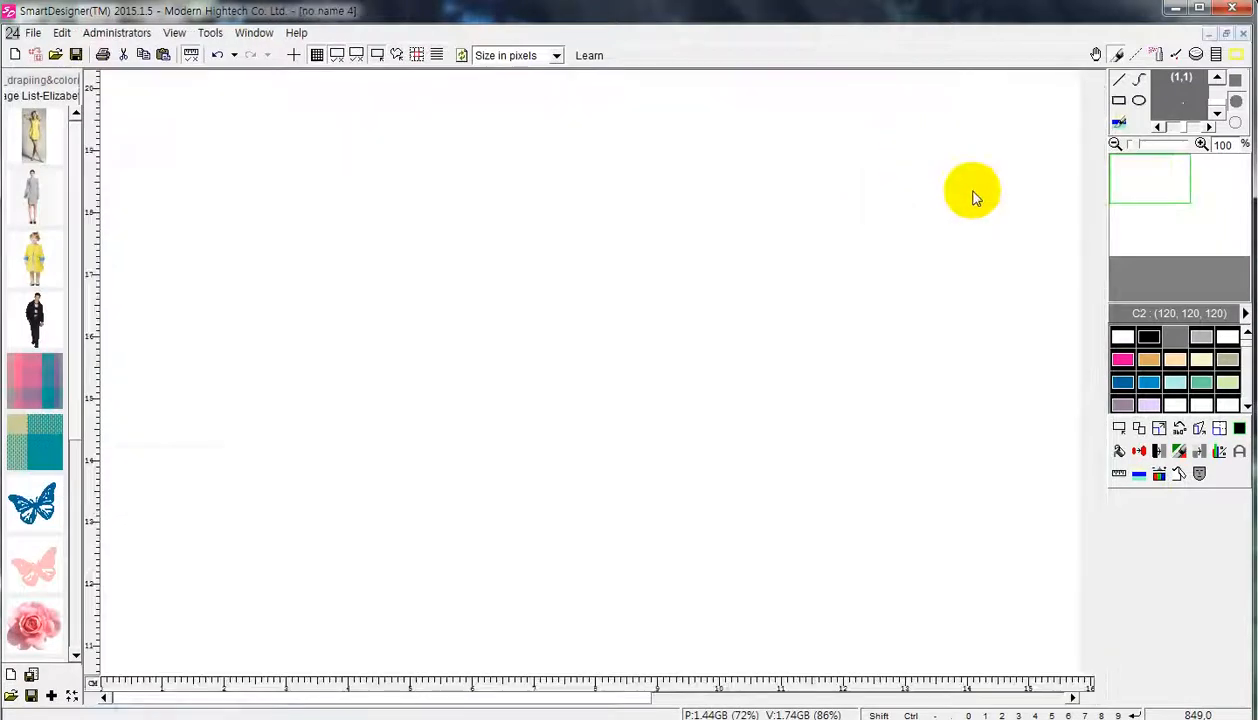
scroll(896, 415, "right", 2)
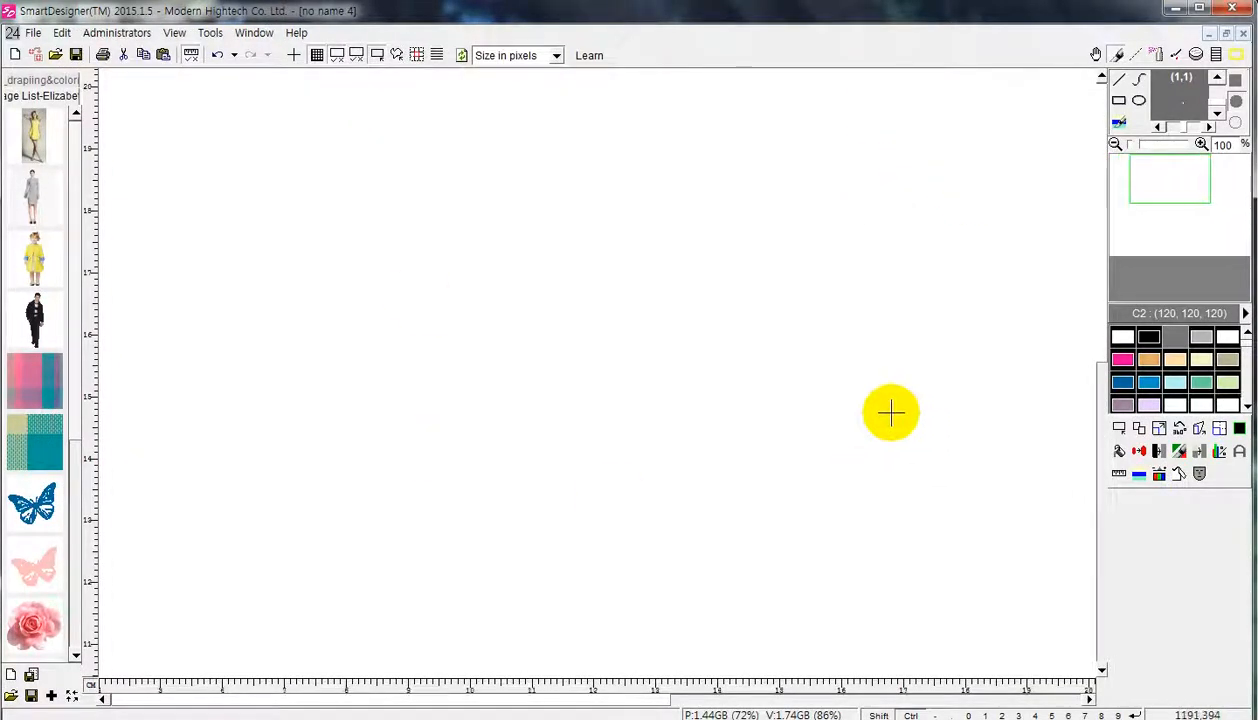
scroll(836, 406, "down", 1)
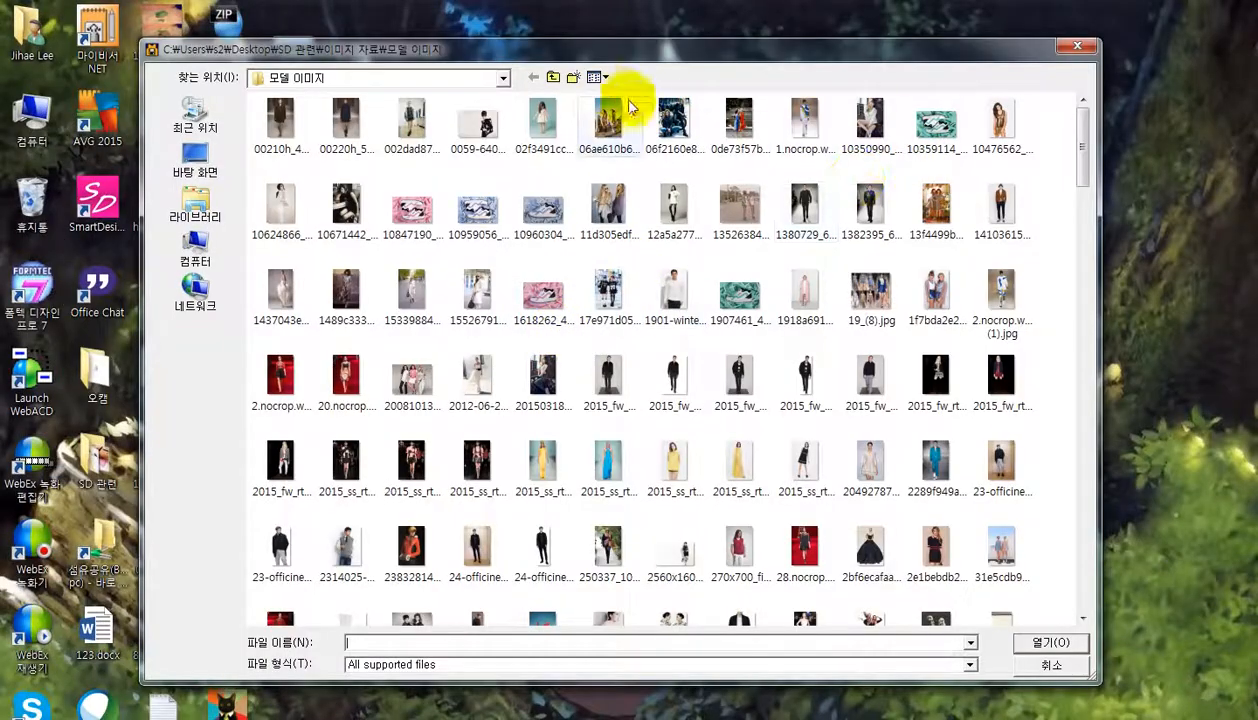
- Browse the pictures in the model image folder as extra large thumbnails, and close the file dialog without opening one
left_click(597, 78)
left_click(632, 99)
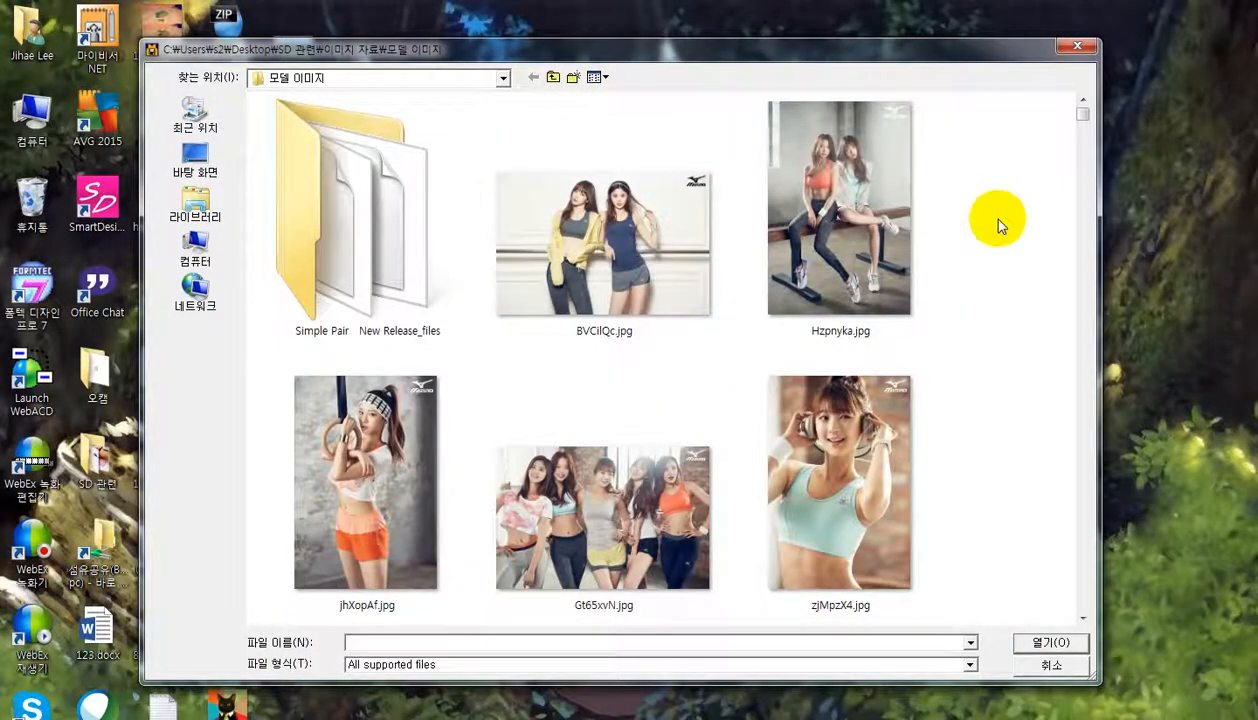
scroll(985, 216, "down", 1)
scroll(1000, 219, "down", 1)
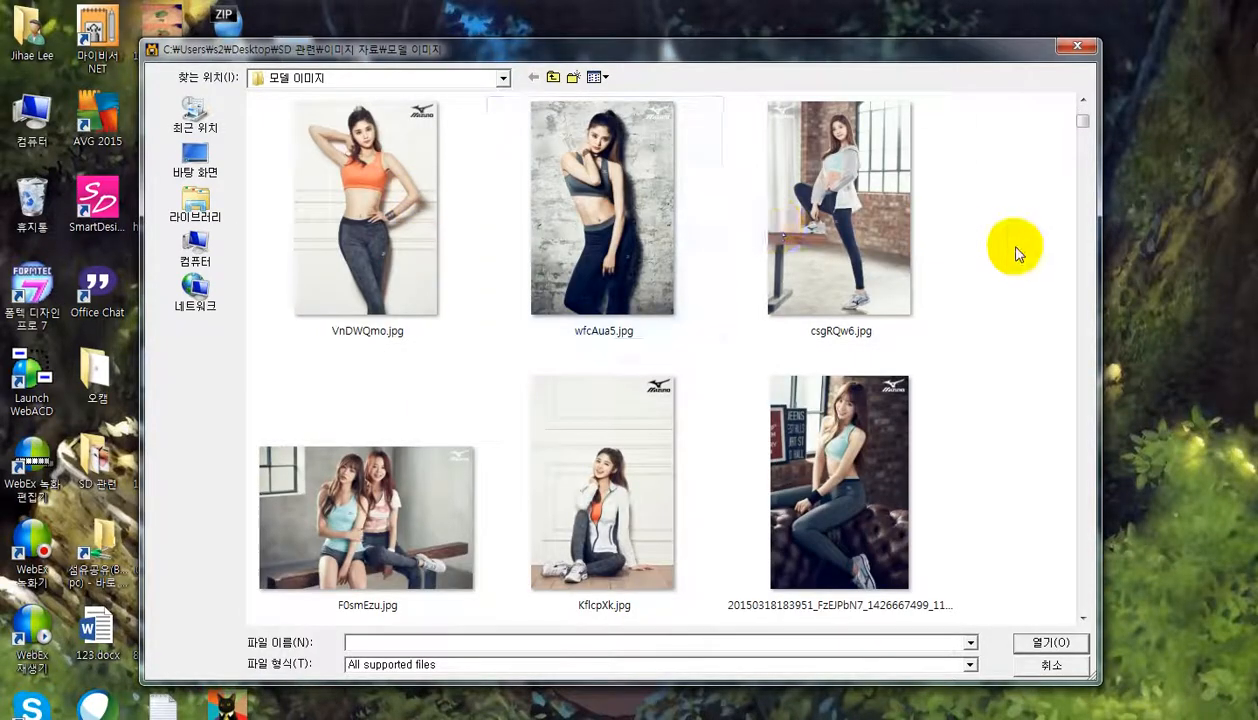
scroll(1014, 249, "down", 1)
scroll(1014, 249, "down", 1)
scroll(972, 330, "down", 1)
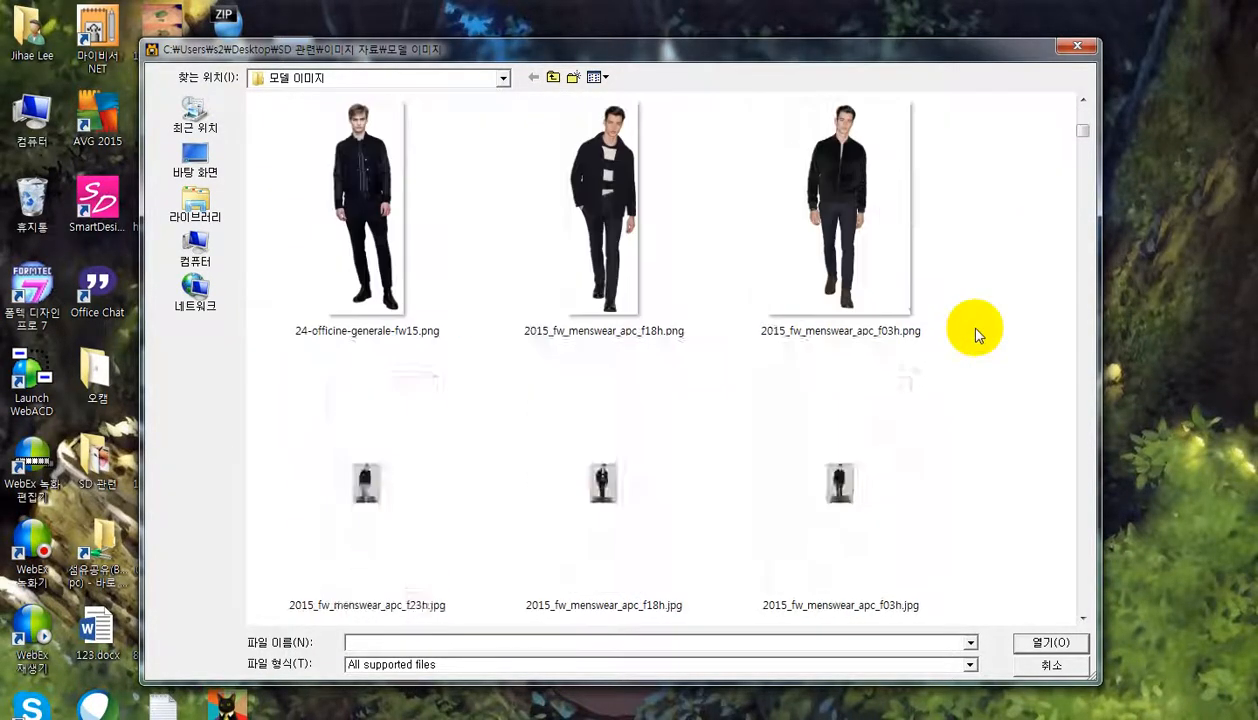
scroll(975, 335, "up", 5)
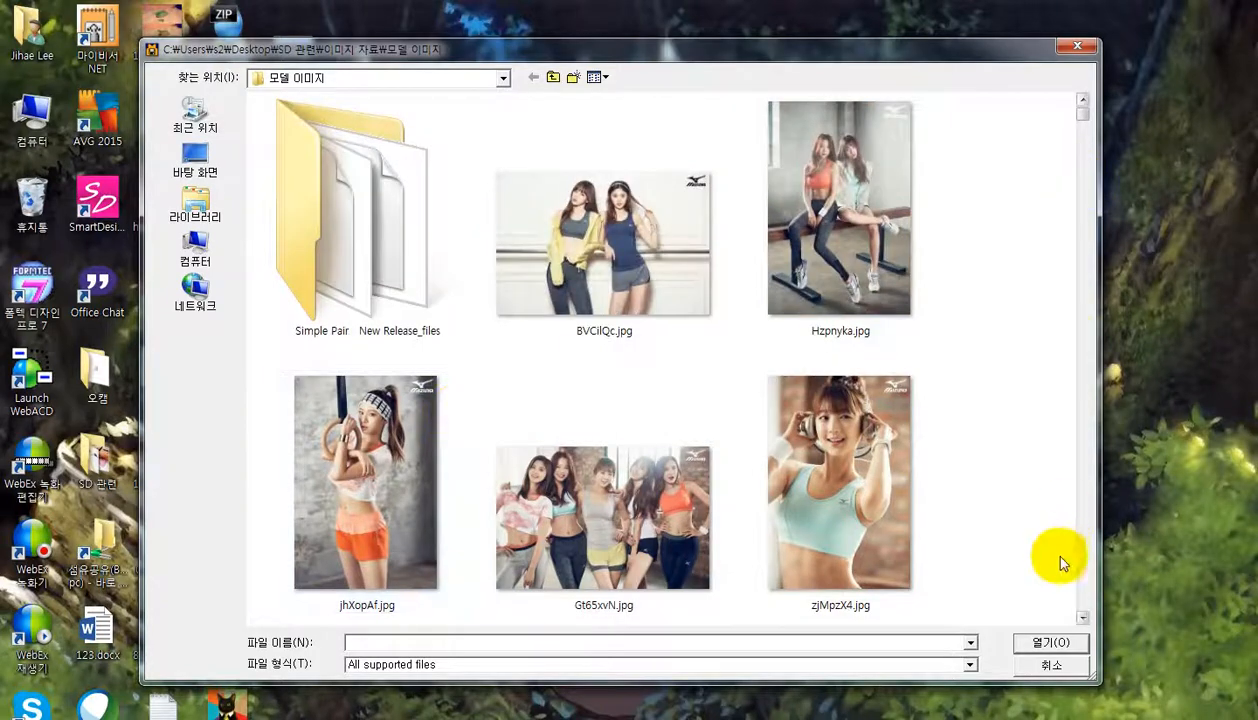
left_click(1051, 667)
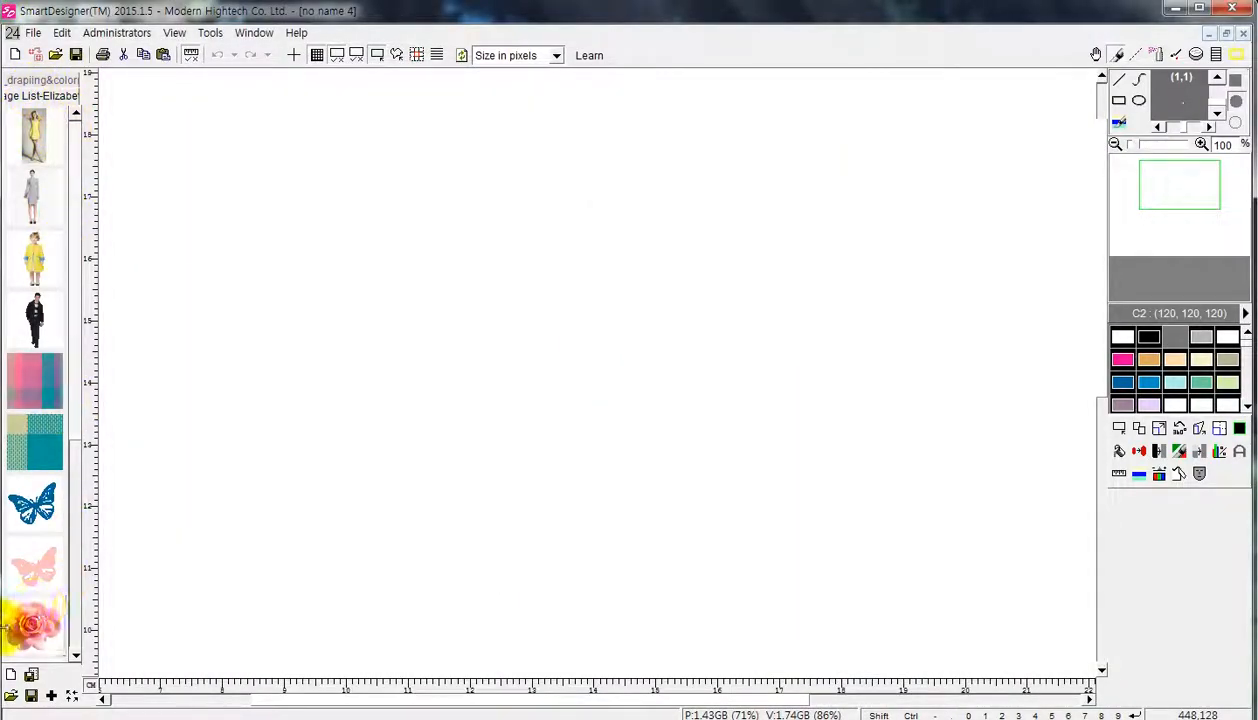
- Import the picture VnDWQmo.jpg of the model in the orange sports top and place it in the middle of the visible canvas
left_click(33, 54)
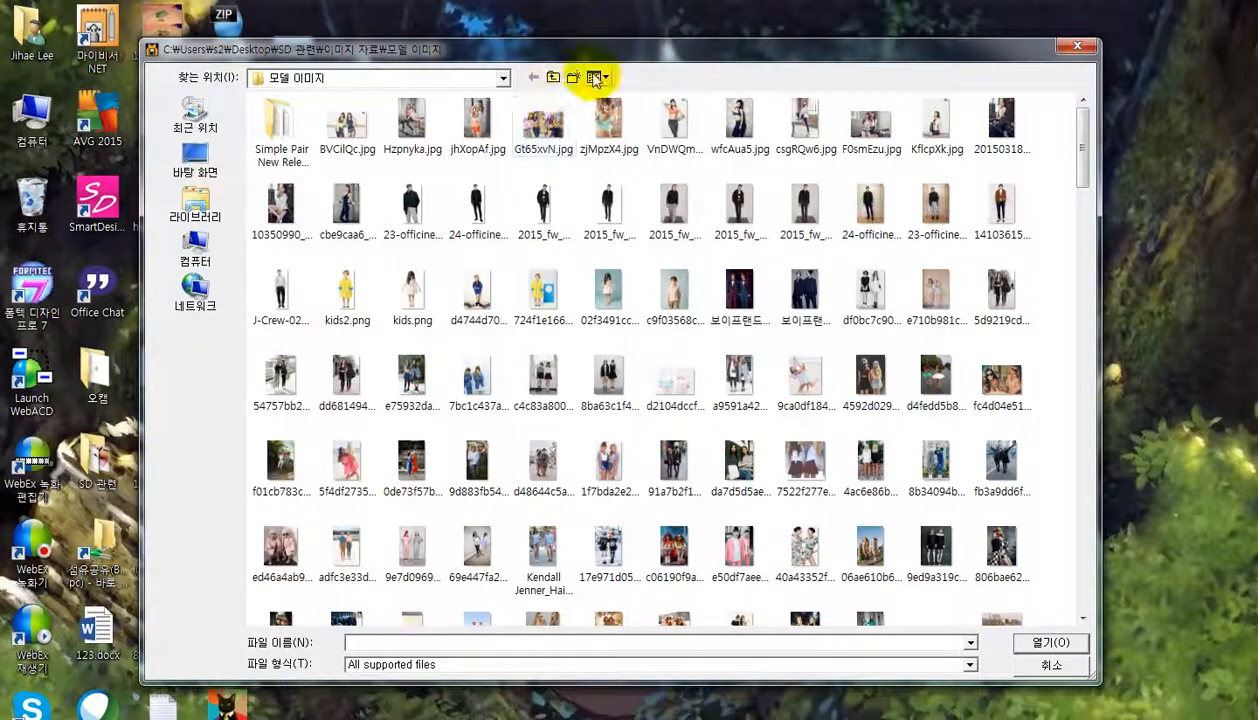
left_click(675, 117)
left_click(1045, 645)
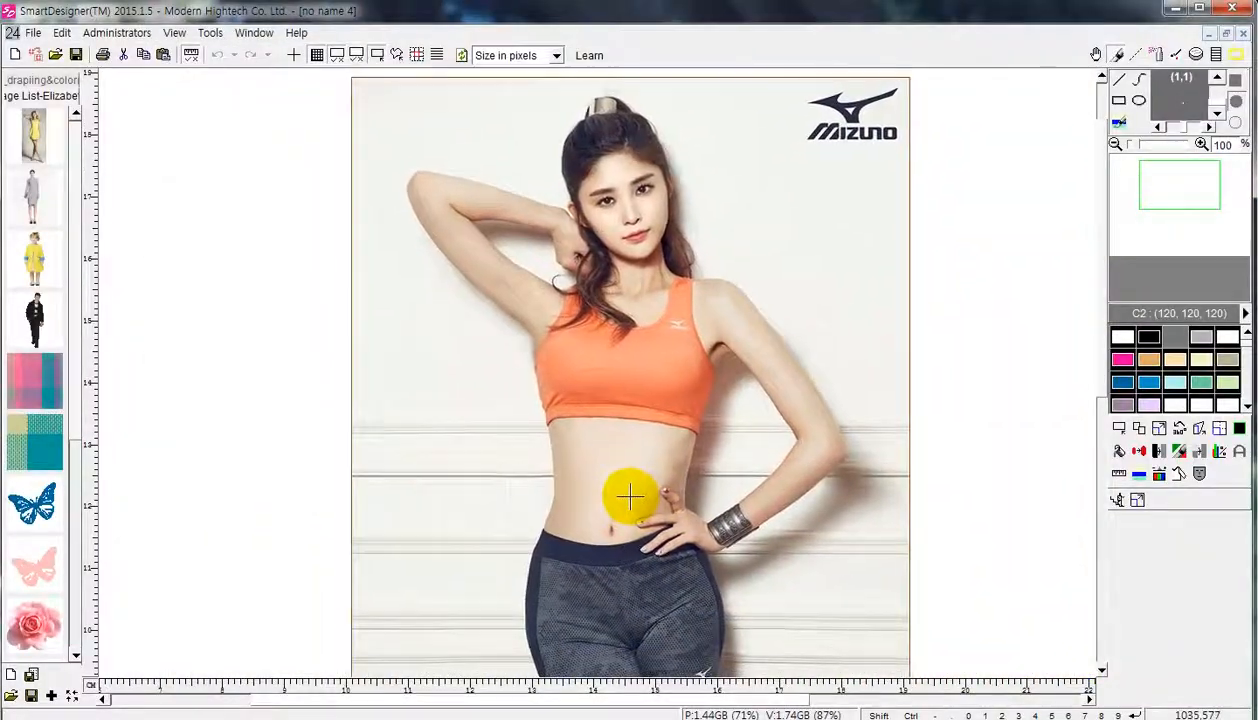
left_click(619, 488)
scroll(758, 510, "down", 2)
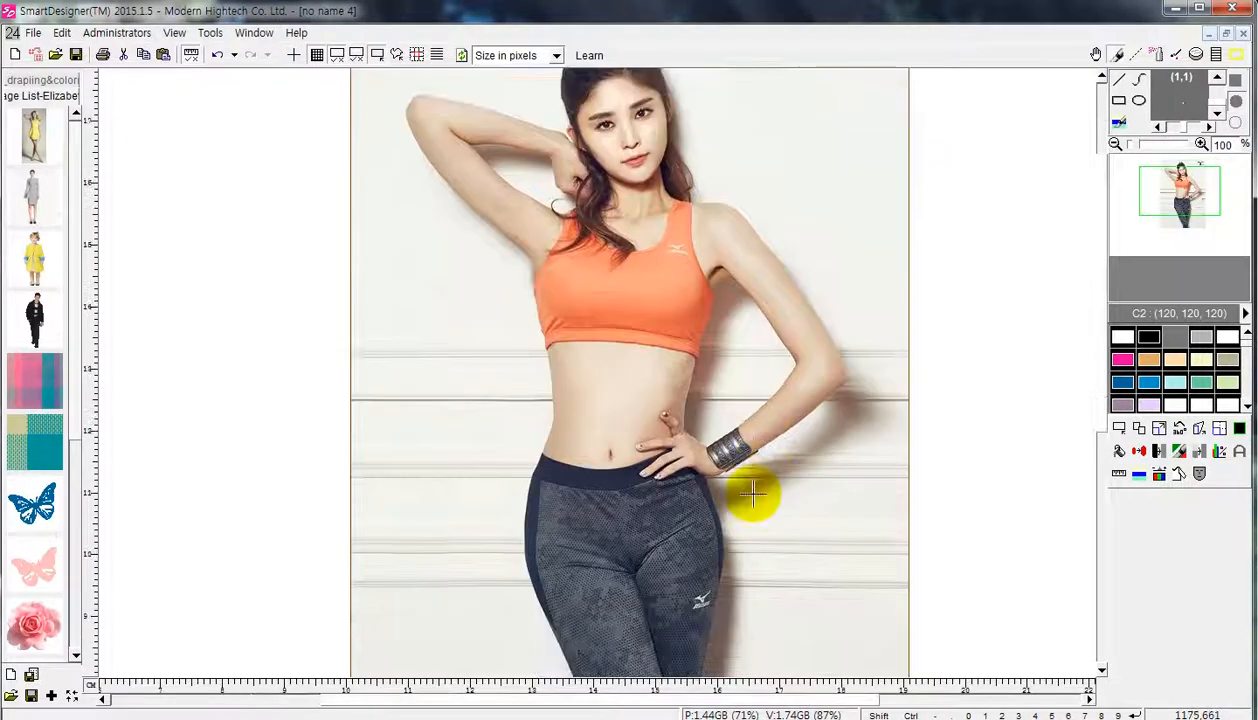
scroll(798, 549, "up", 2)
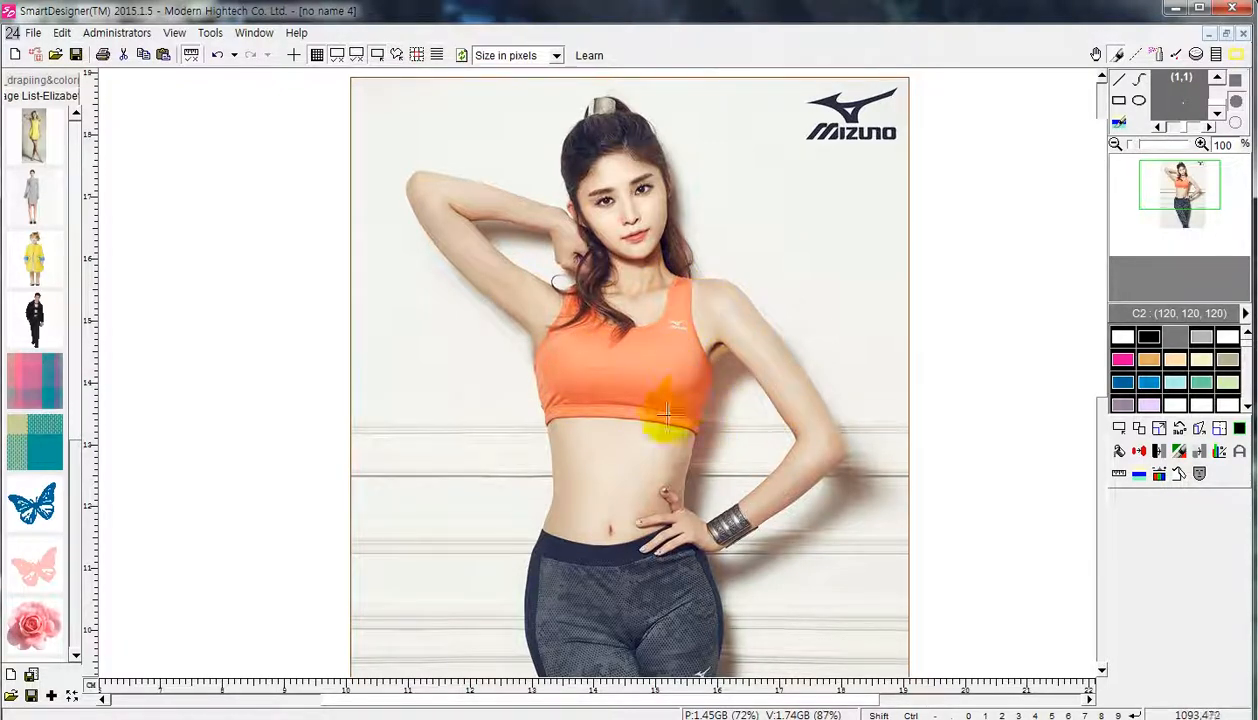
scroll(856, 467, "down", 1)
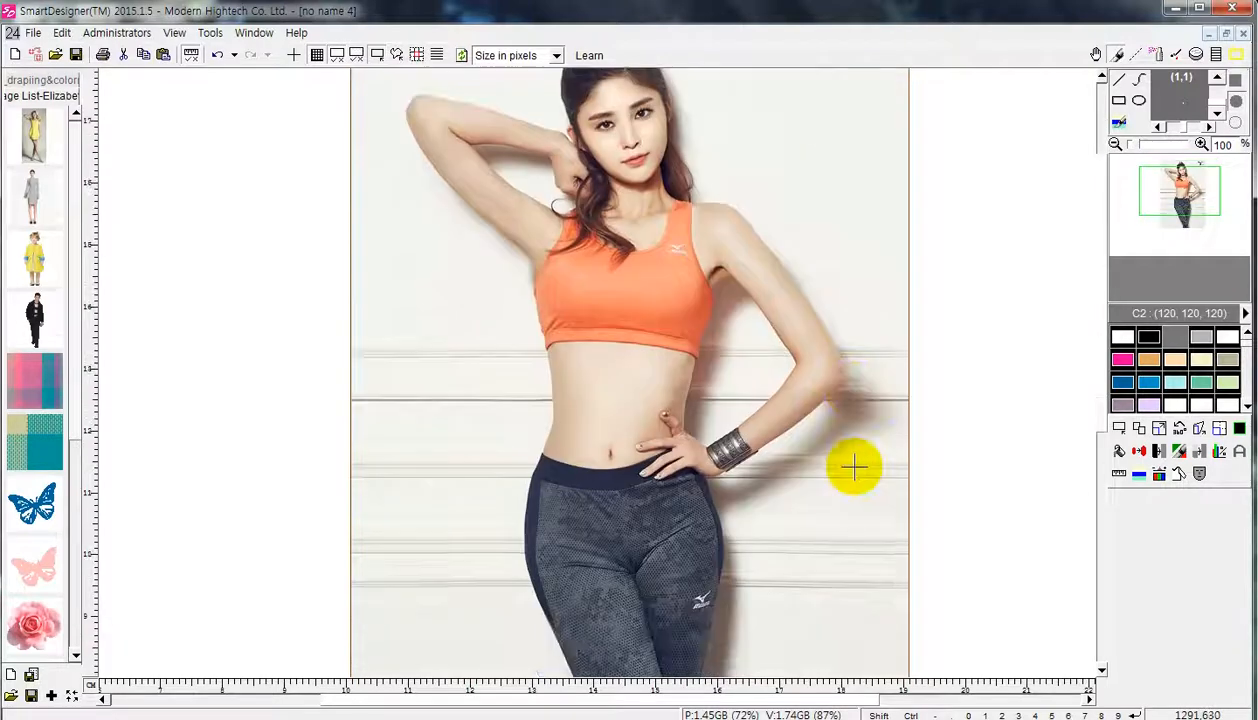
scroll(854, 467, "up", 1)
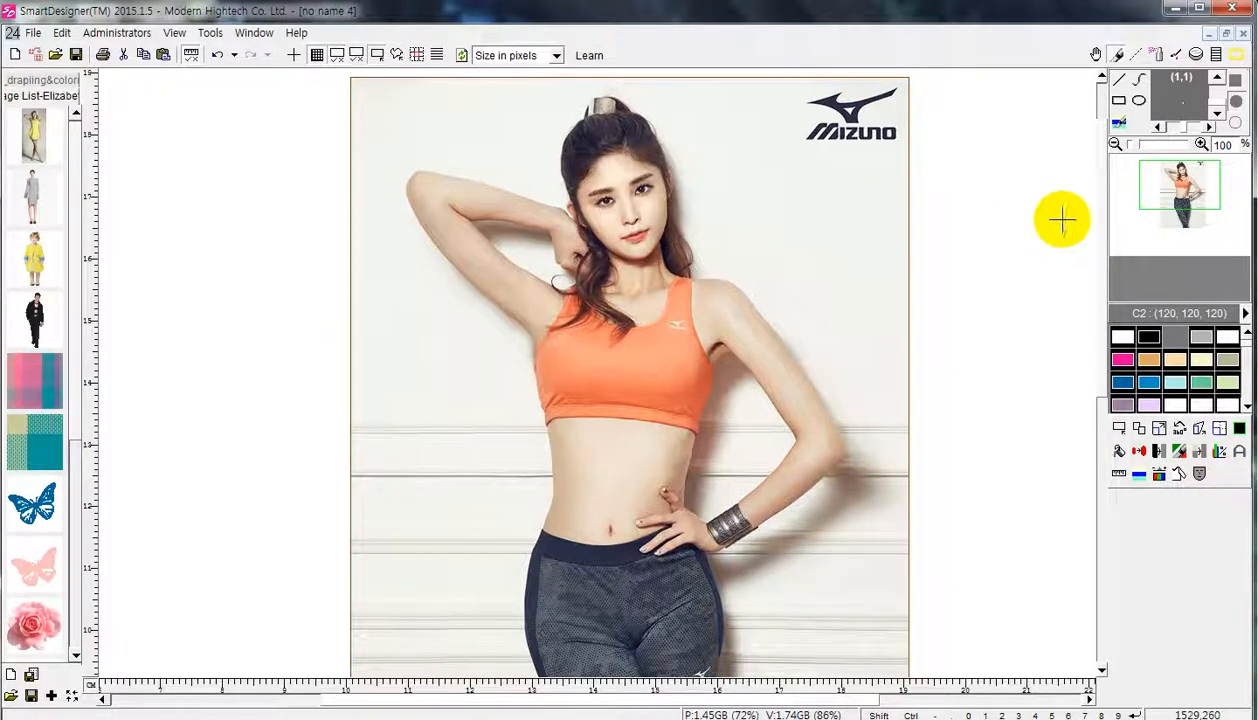
left_click(1120, 429)
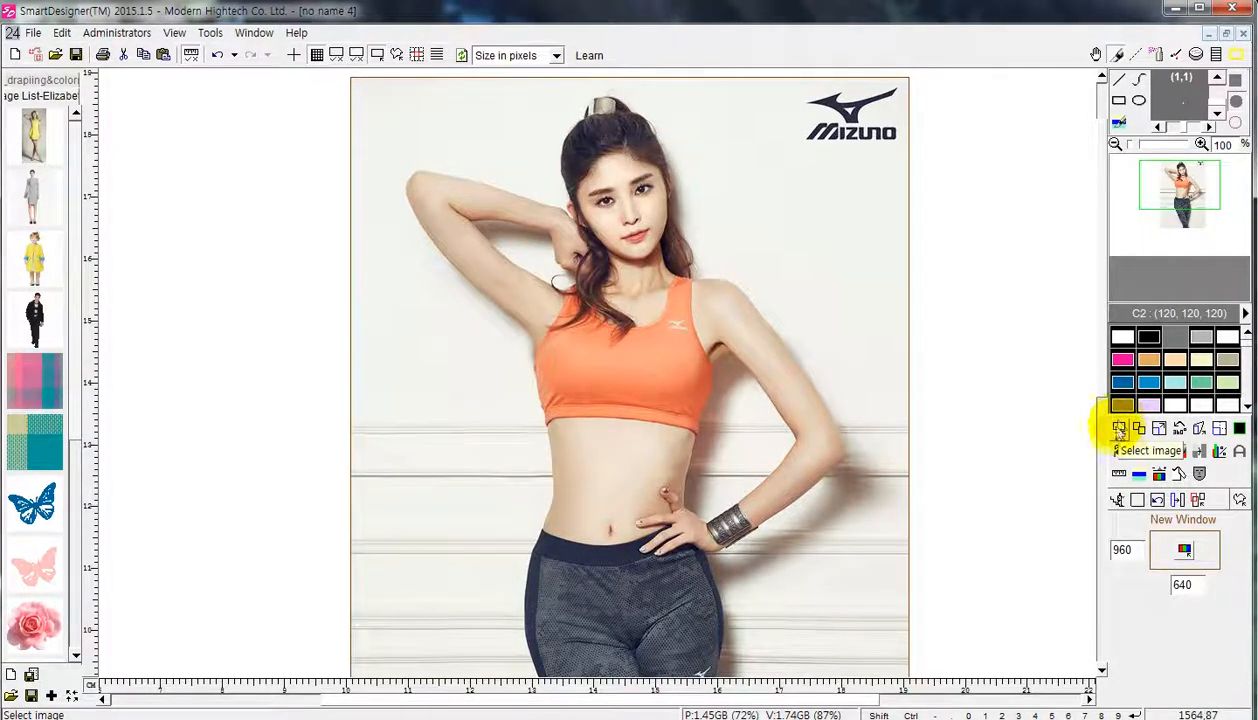
left_click(1240, 500)
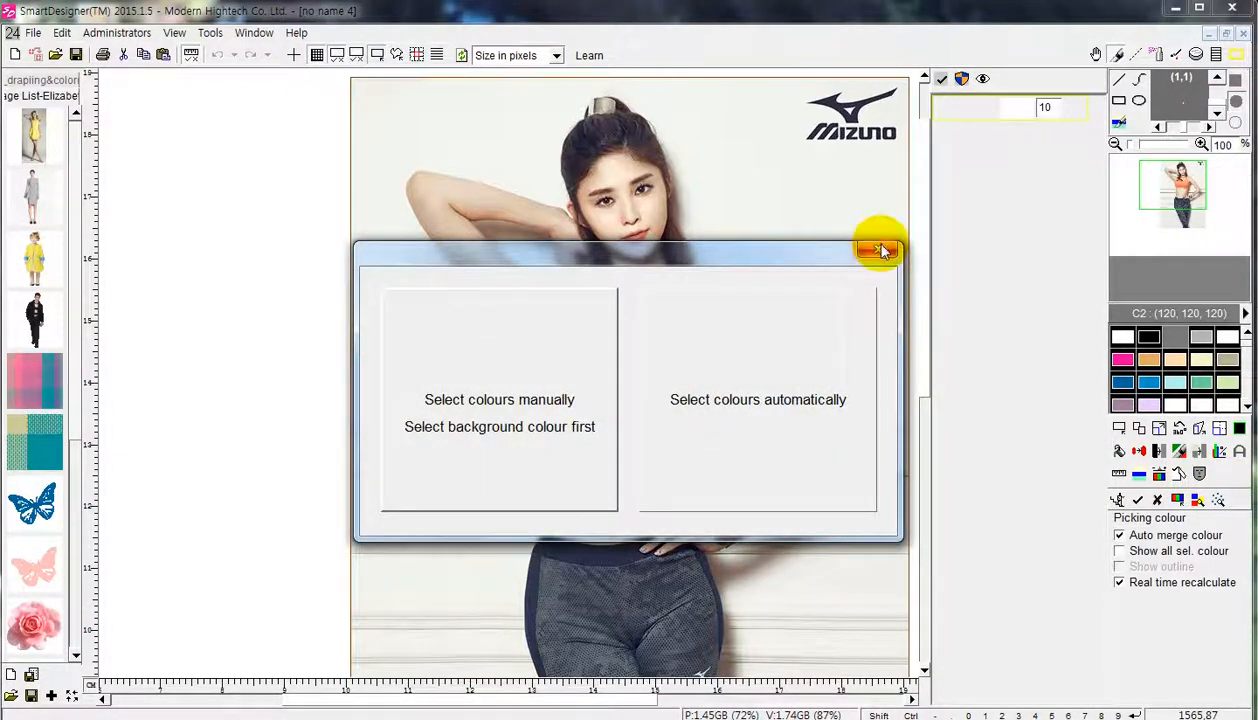
left_click(881, 251)
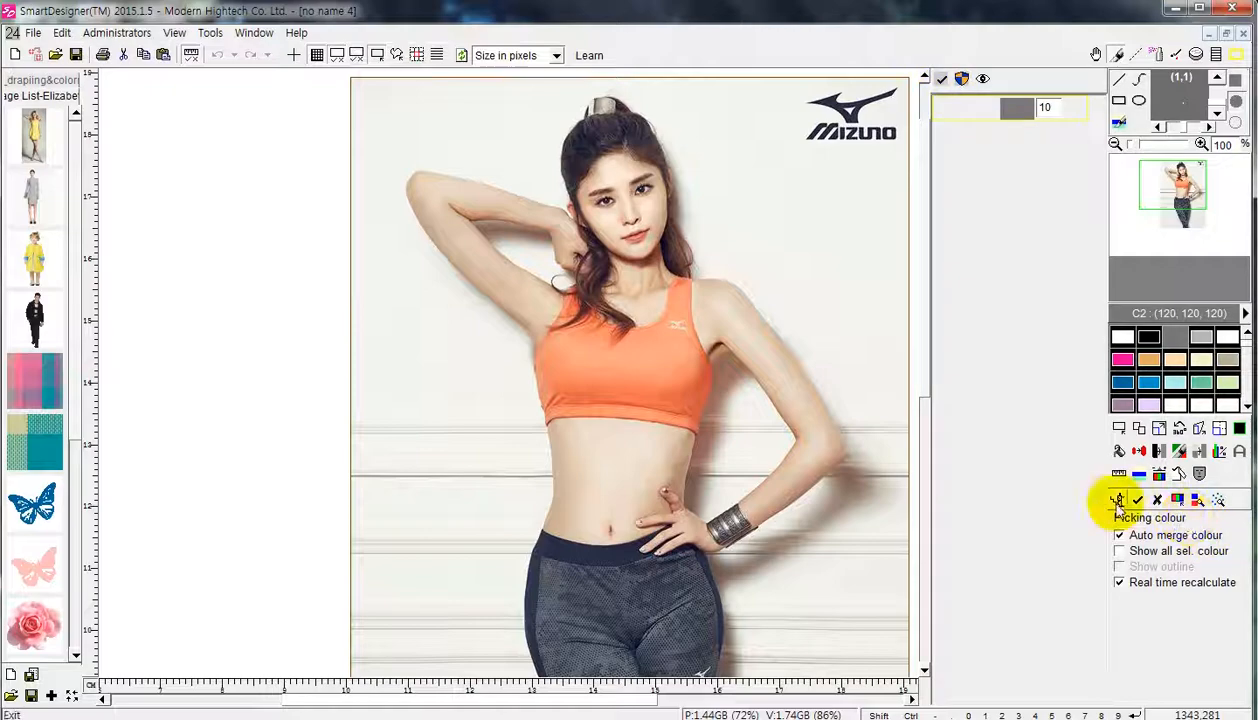
left_click(1117, 501)
- Start an irregular image selection by curve and trace the orange top's shoulder strap and armhole edge down towards the underarm beside the logo
left_click(1117, 428)
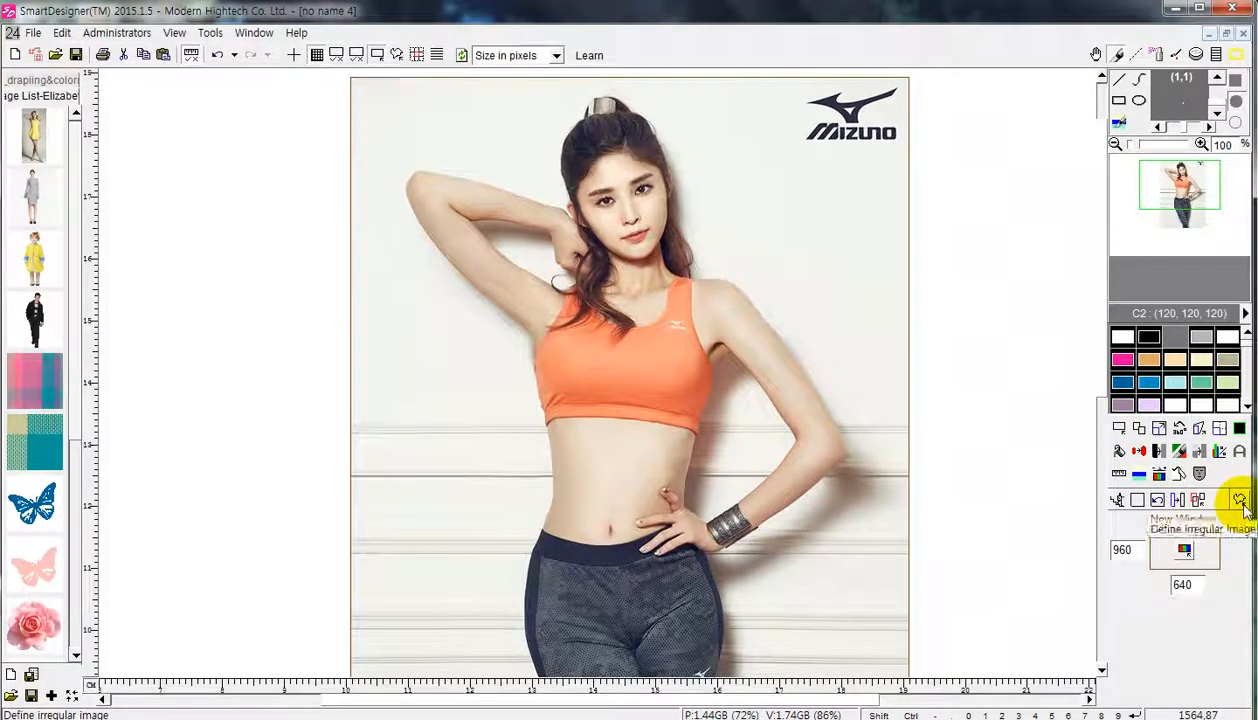
left_click(1240, 500)
scroll(703, 302, "up", 3)
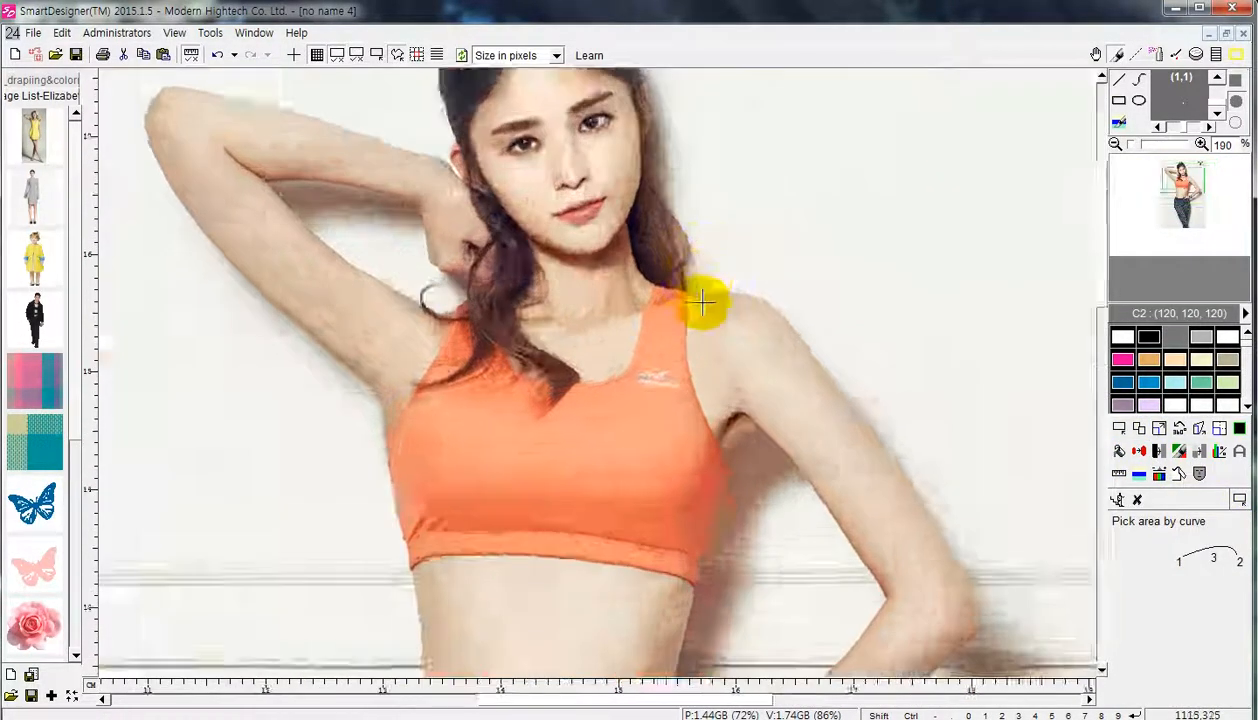
scroll(703, 302, "up", 4)
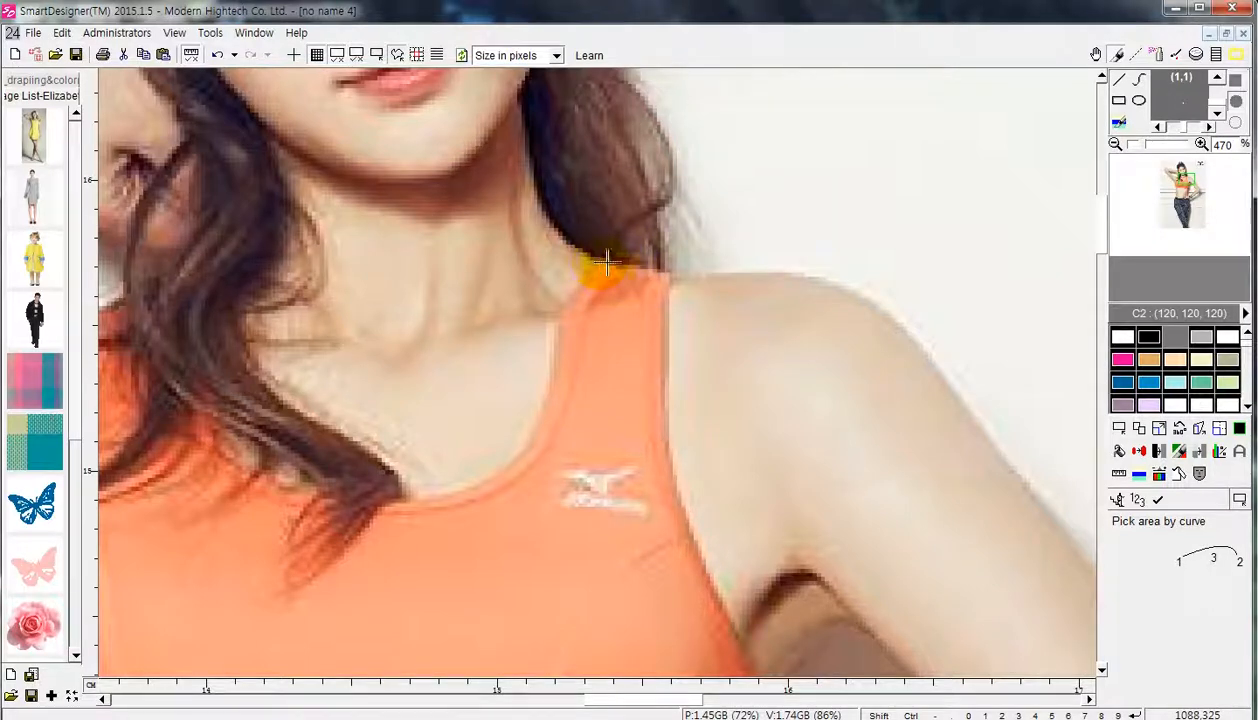
left_click(675, 285)
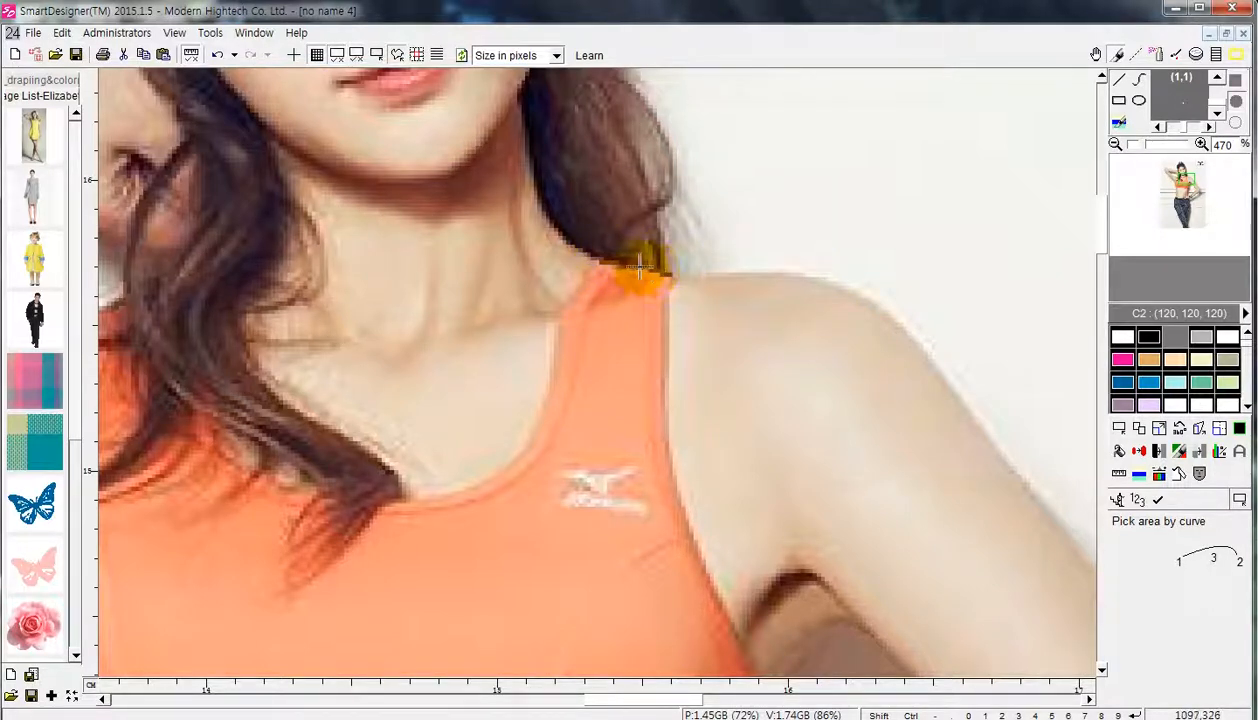
left_click(673, 463)
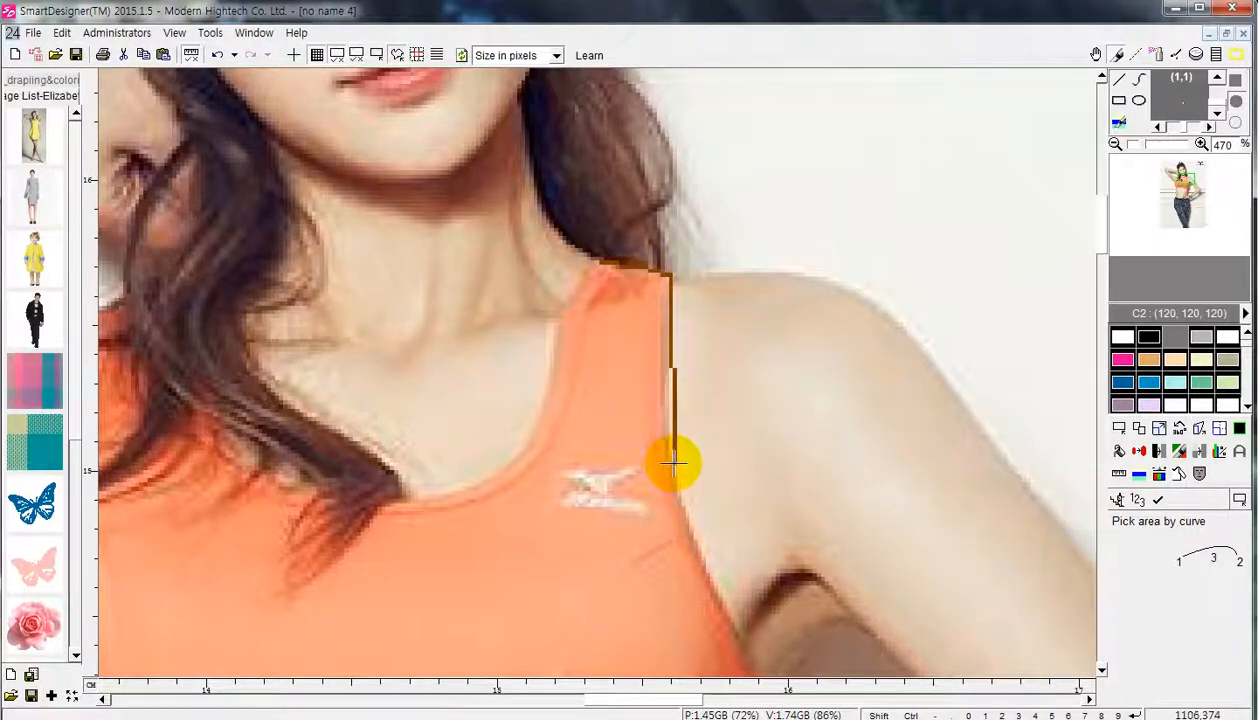
left_click(666, 394)
scroll(719, 571, "down", 3)
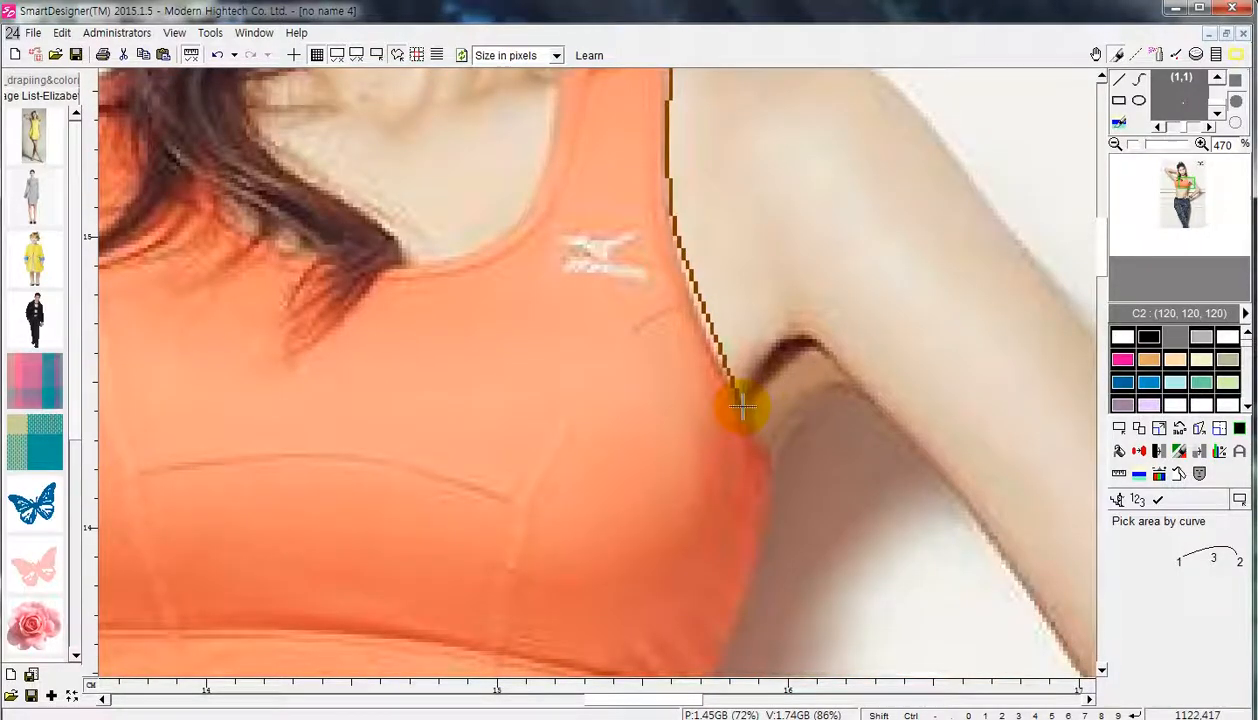
left_click(741, 403)
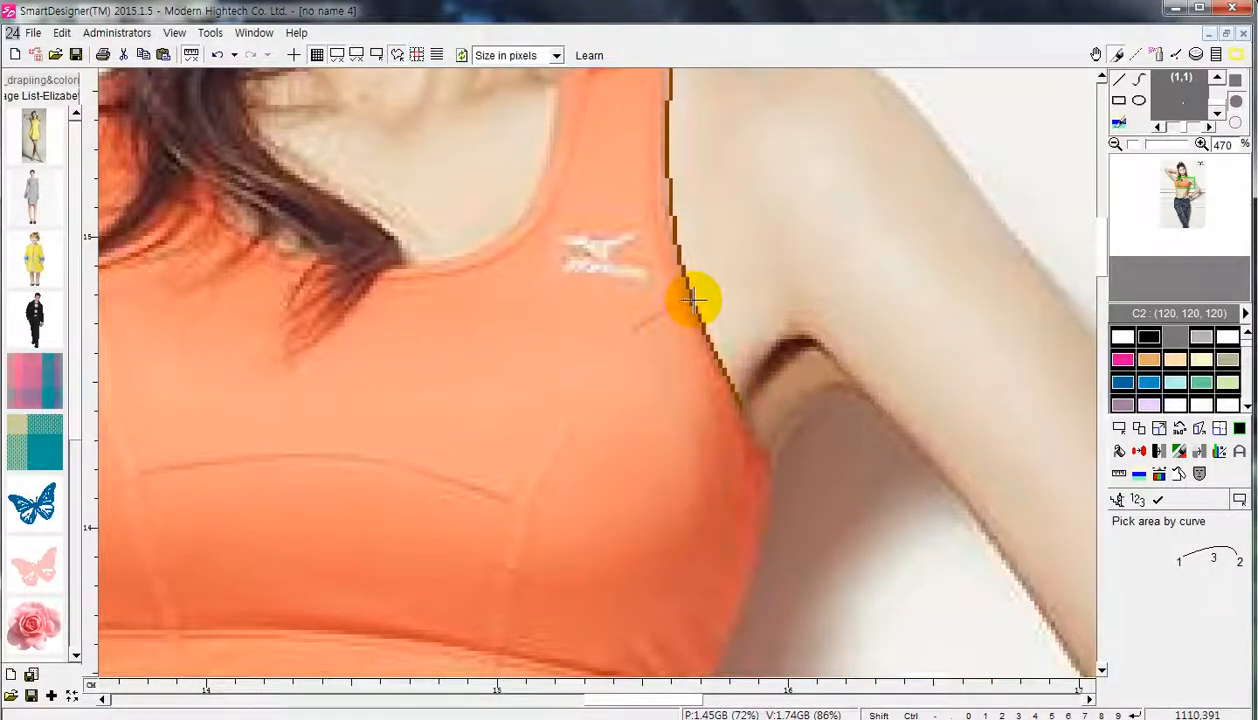
left_click(692, 298)
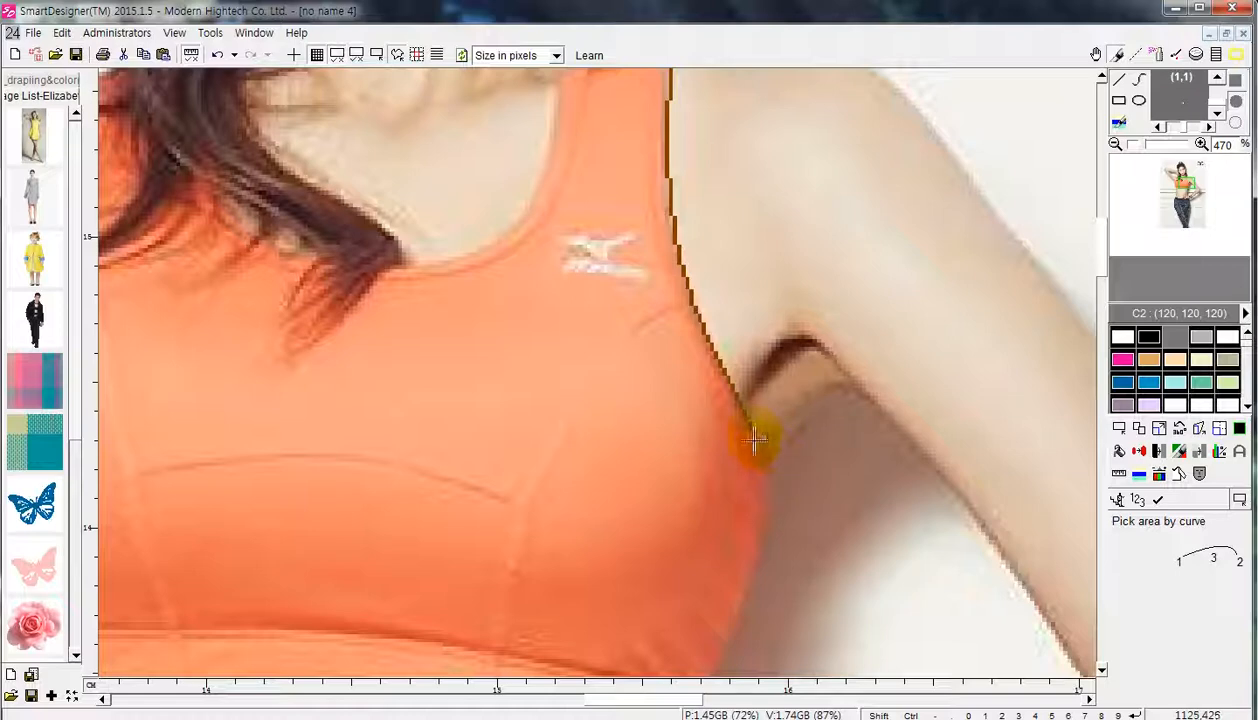
- Continue the curve selection from the underarm down the logo-side edge of the top and along its bottom hem to the opposite corner
scroll(760, 435, "down", 3)
left_click(708, 466)
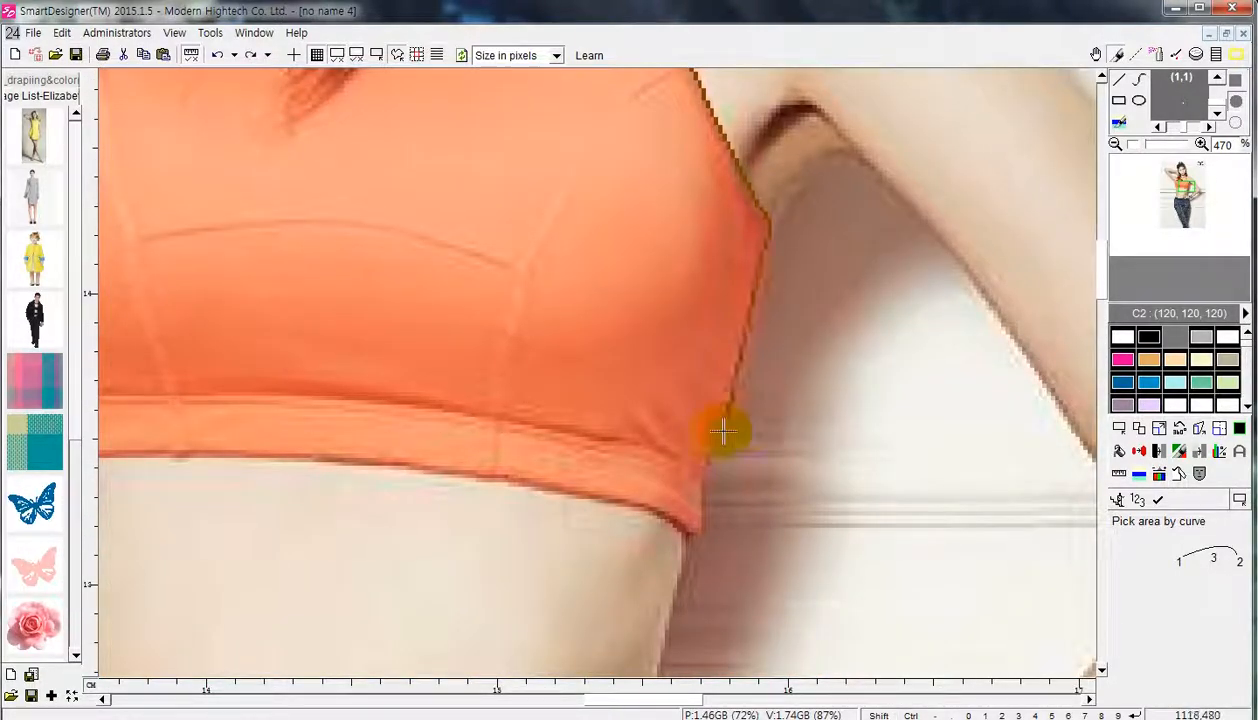
left_click(757, 333)
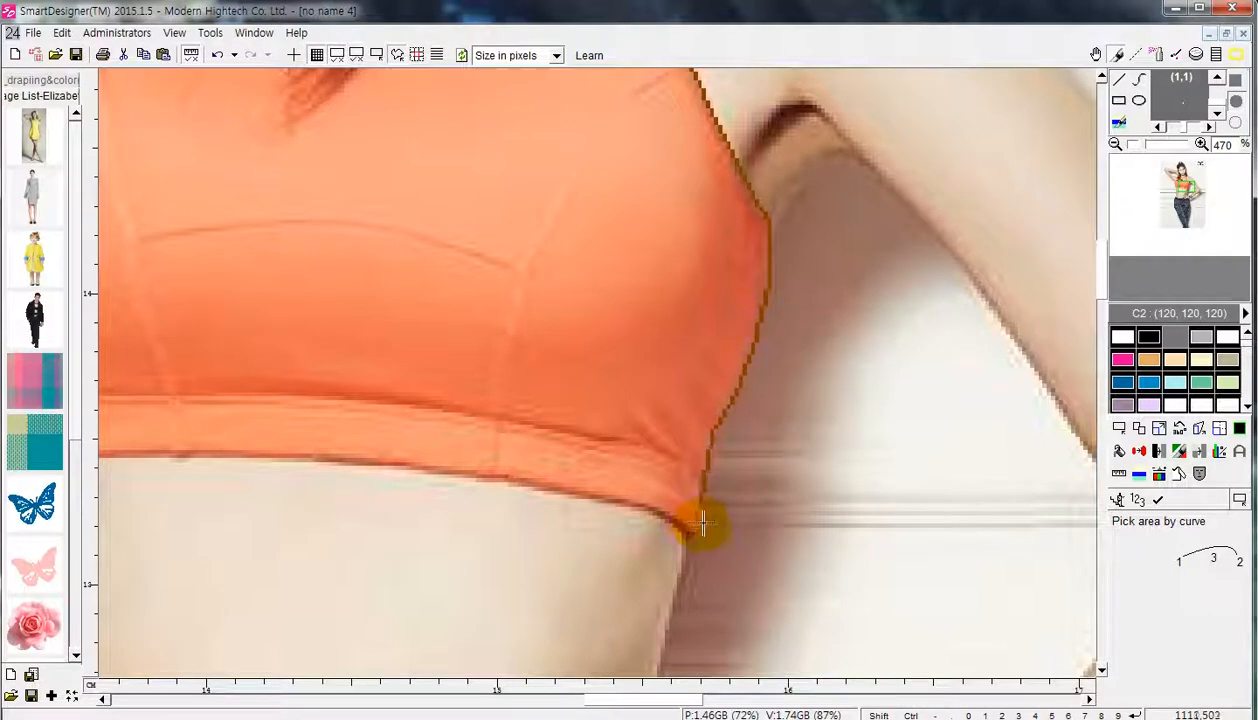
left_click(702, 532)
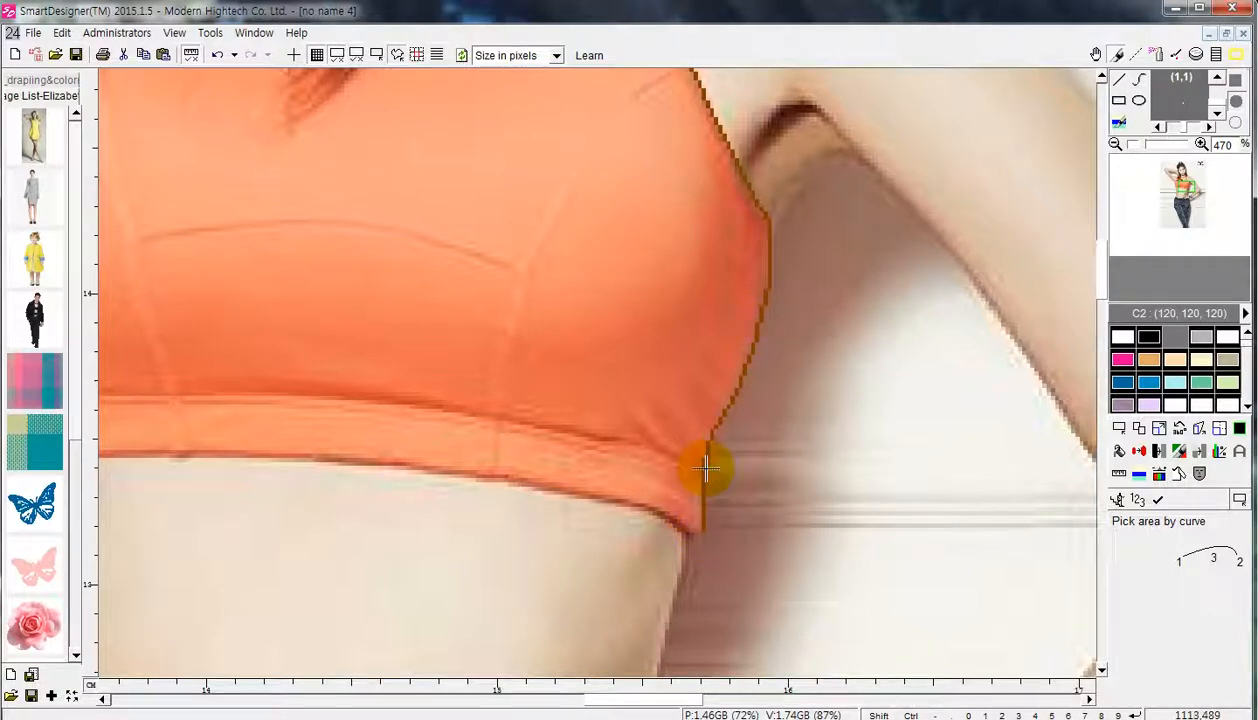
left_click(634, 505)
left_click(688, 530)
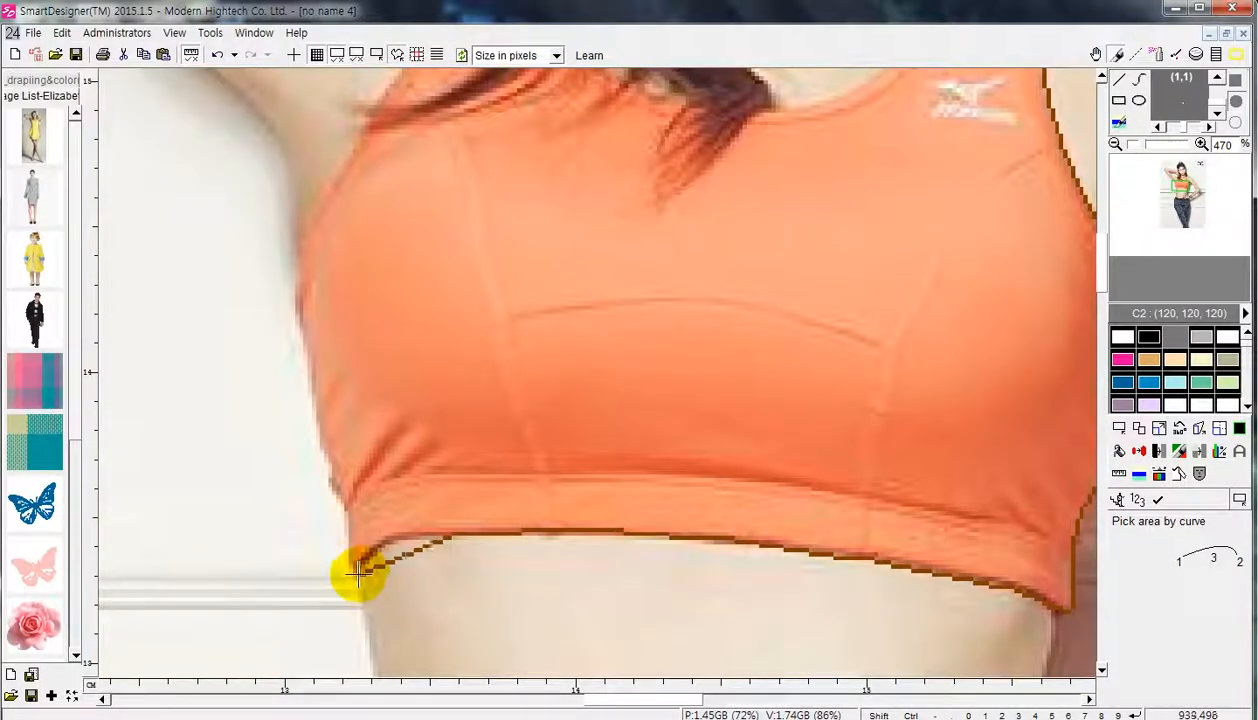
left_click(389, 543)
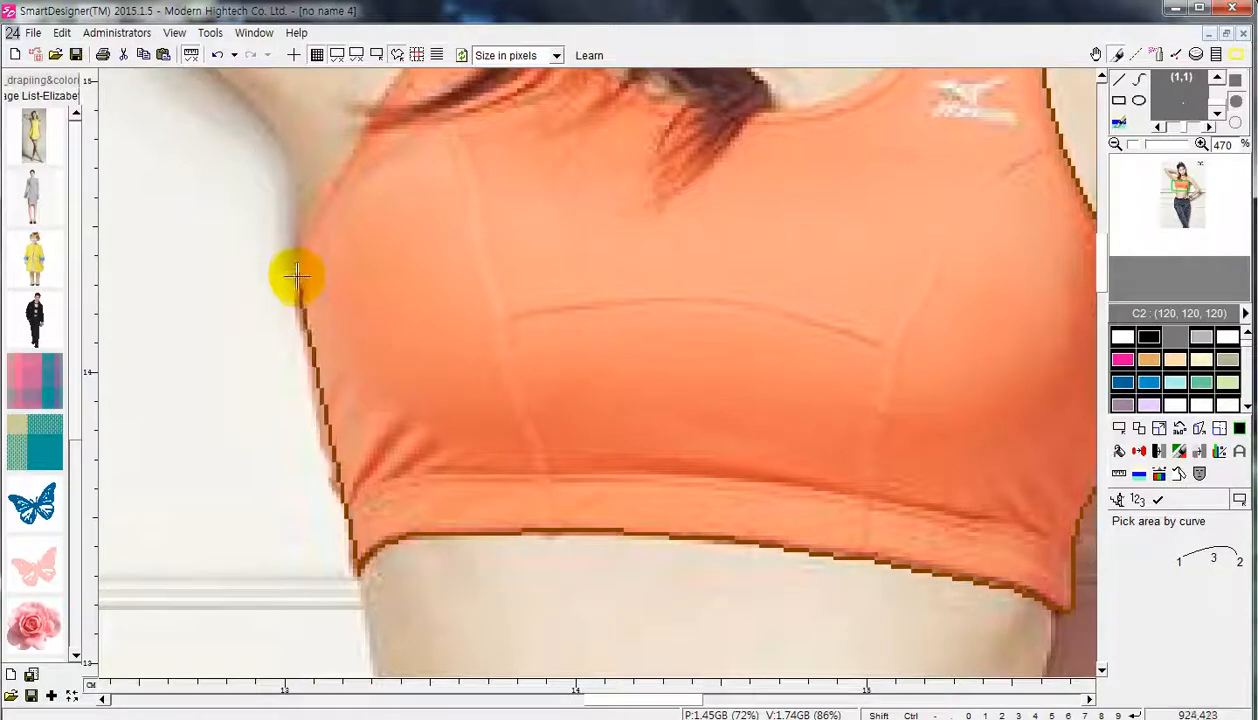
- Trace the top's opposite side edge up from the hem and along the armhole to the shoulder beside the hair
left_click(293, 289)
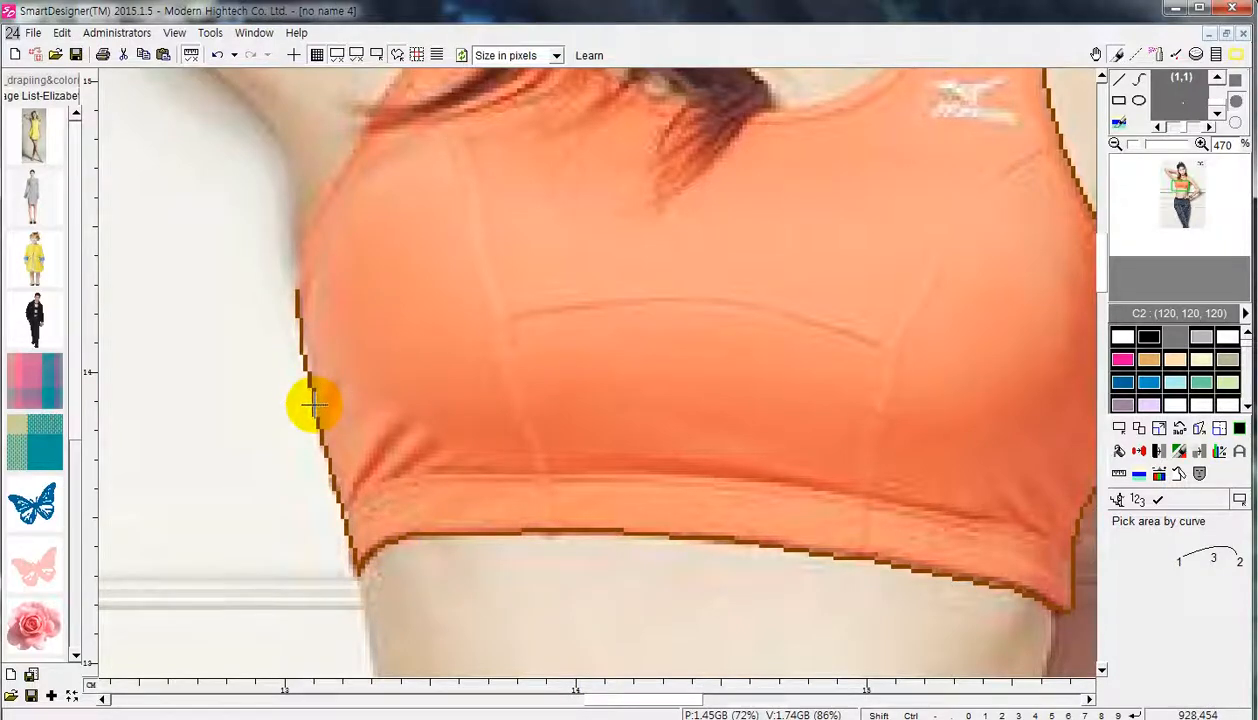
scroll(313, 405, "up", 3)
left_click(342, 402)
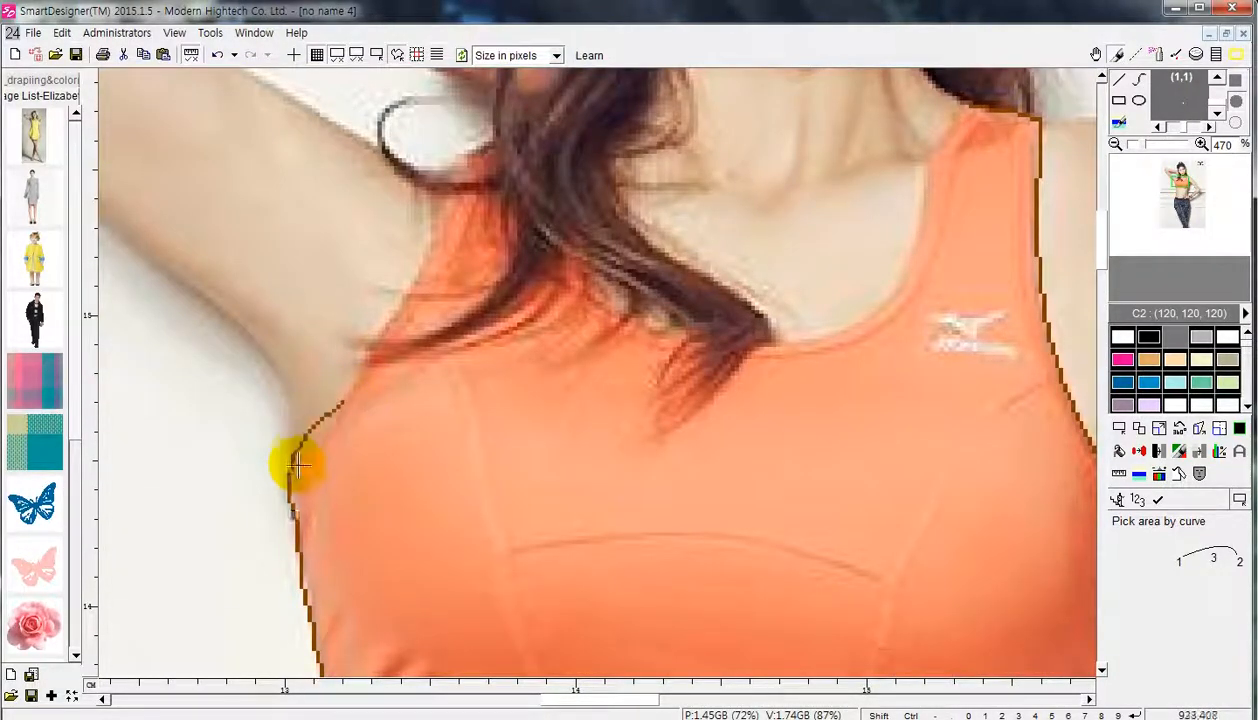
left_click(300, 470)
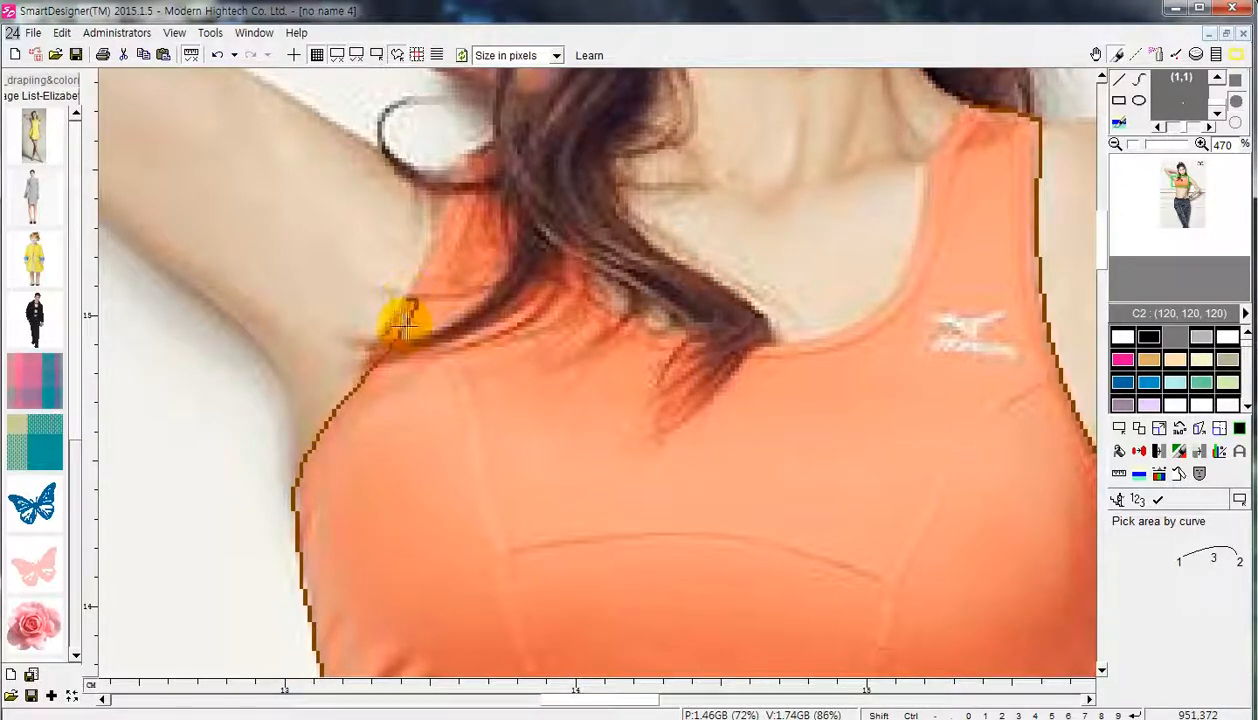
left_click(458, 159)
left_click(438, 224)
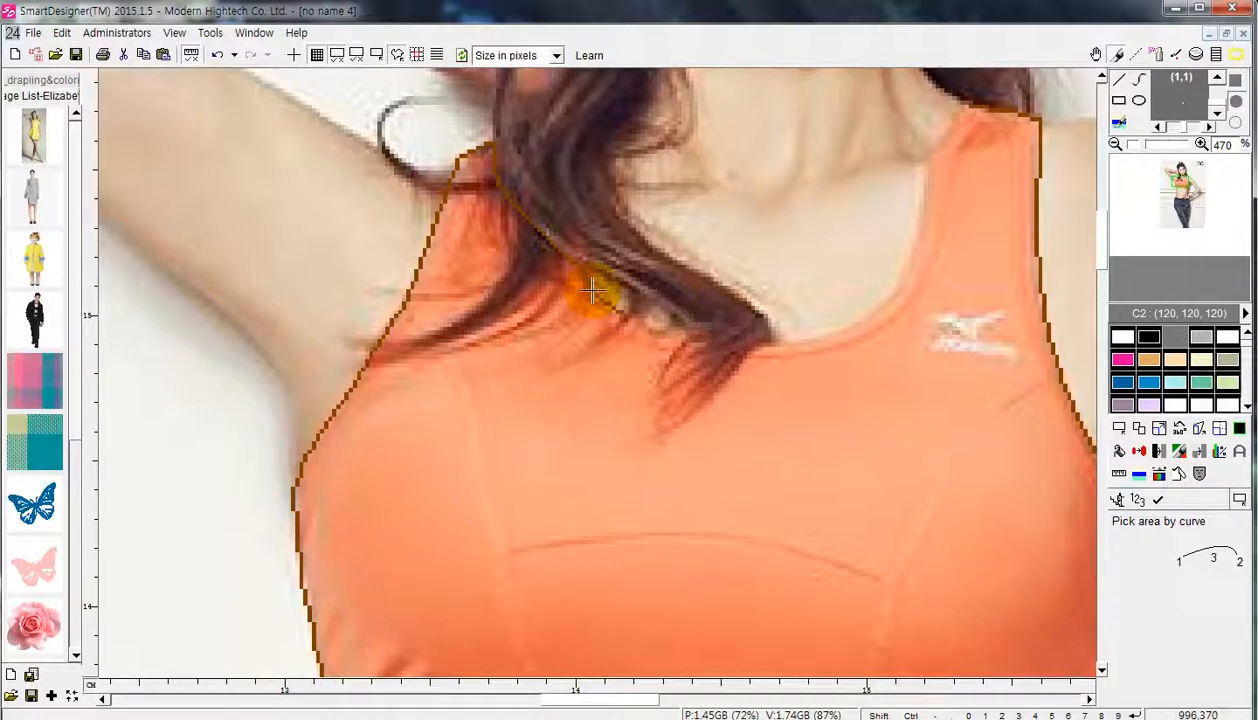
- Trace the neckline below the hair and up the inner strap edge to the starting shoulder, and close the selected area
left_click(587, 289)
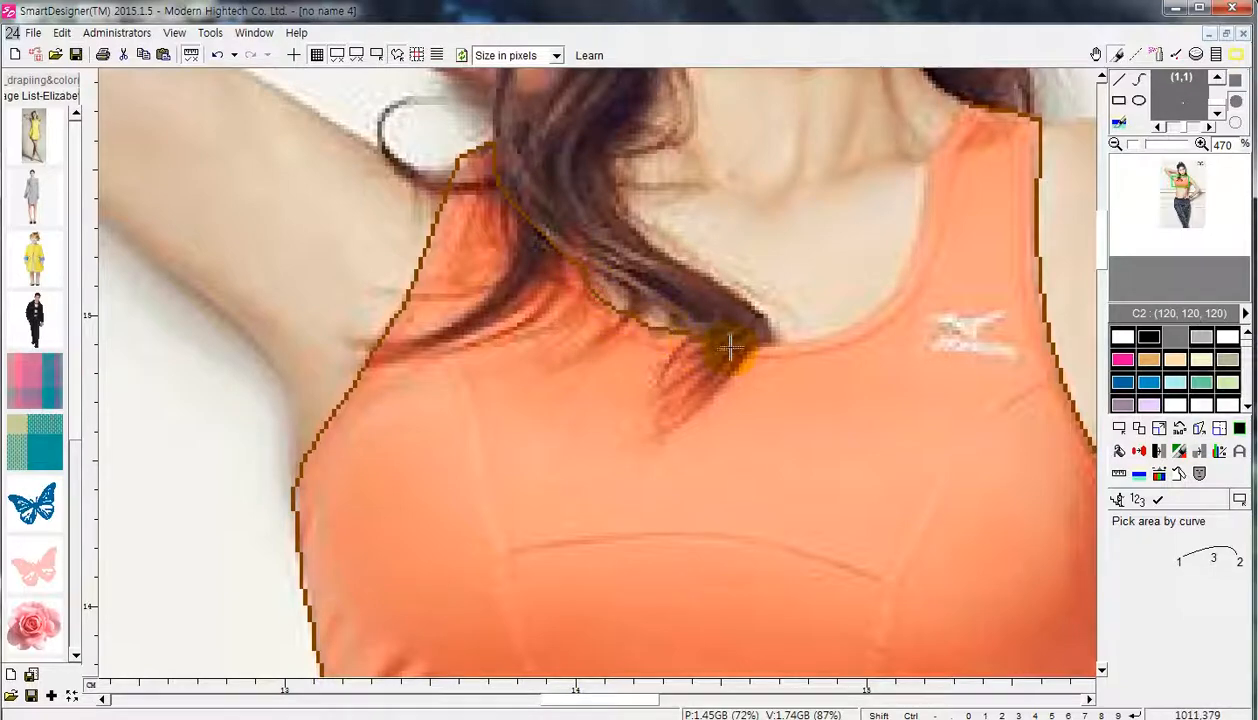
left_click(810, 343)
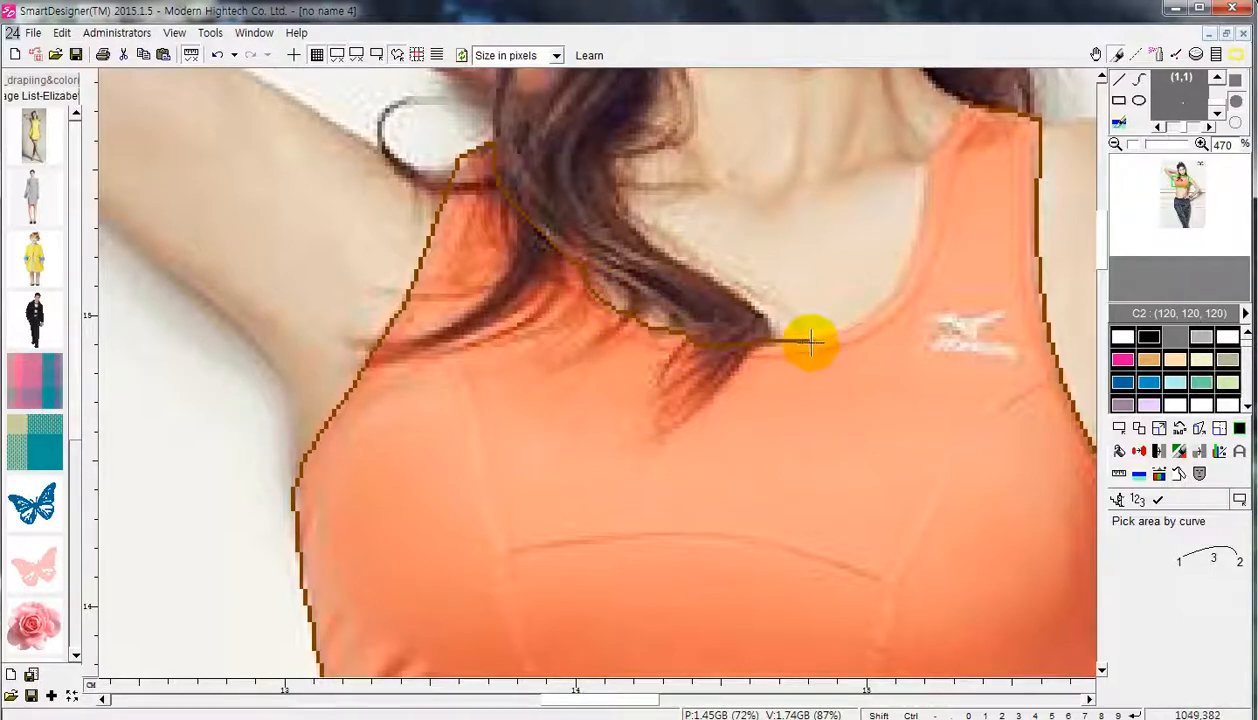
left_click(923, 236)
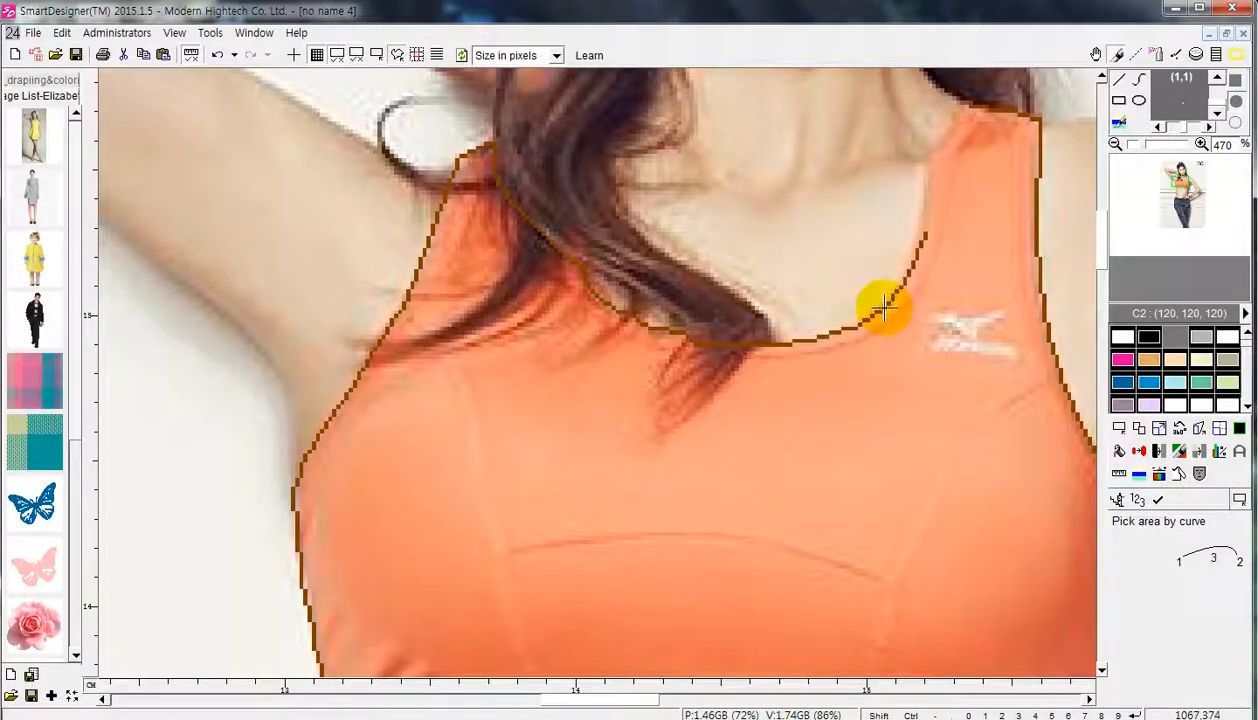
left_click(882, 300)
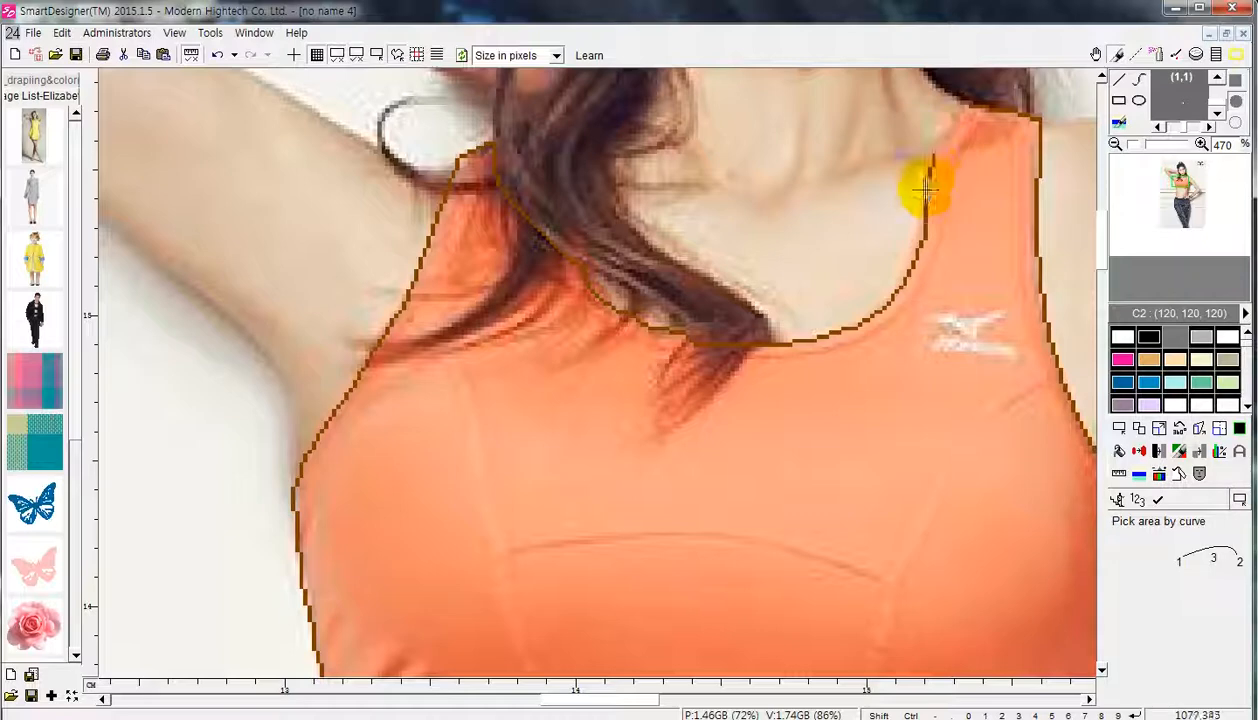
left_click(967, 110)
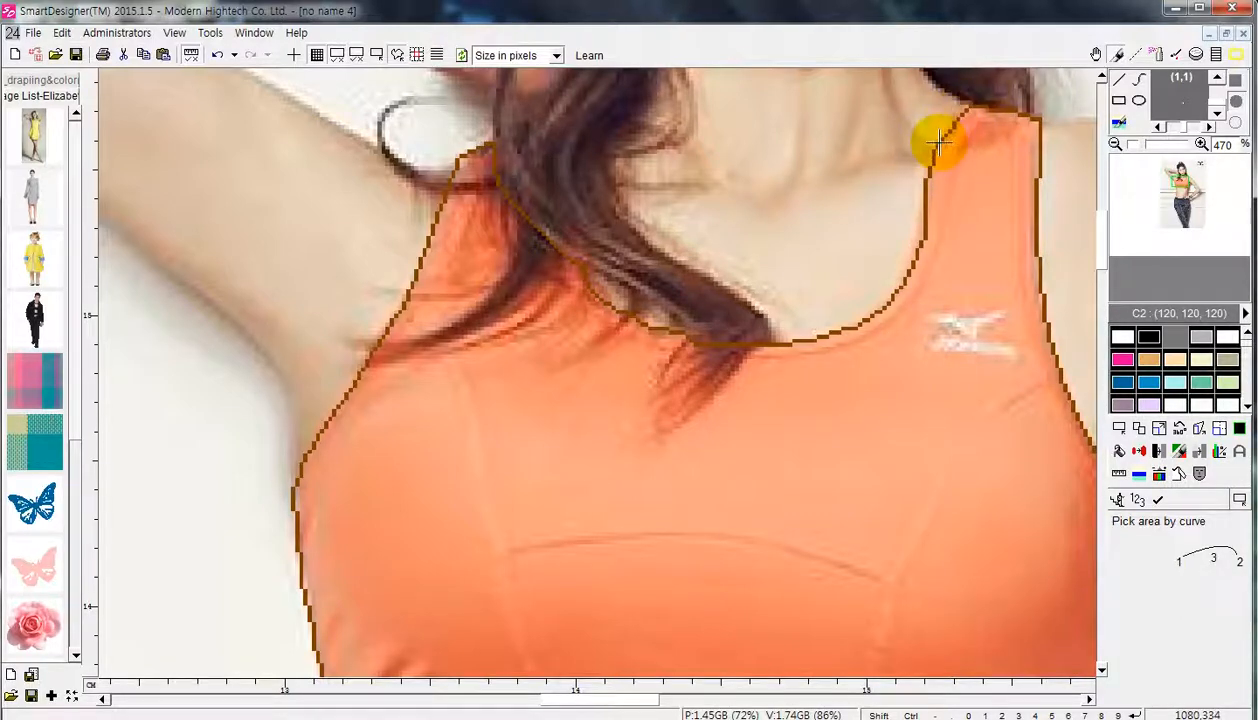
left_click(937, 143)
right_click(988, 117)
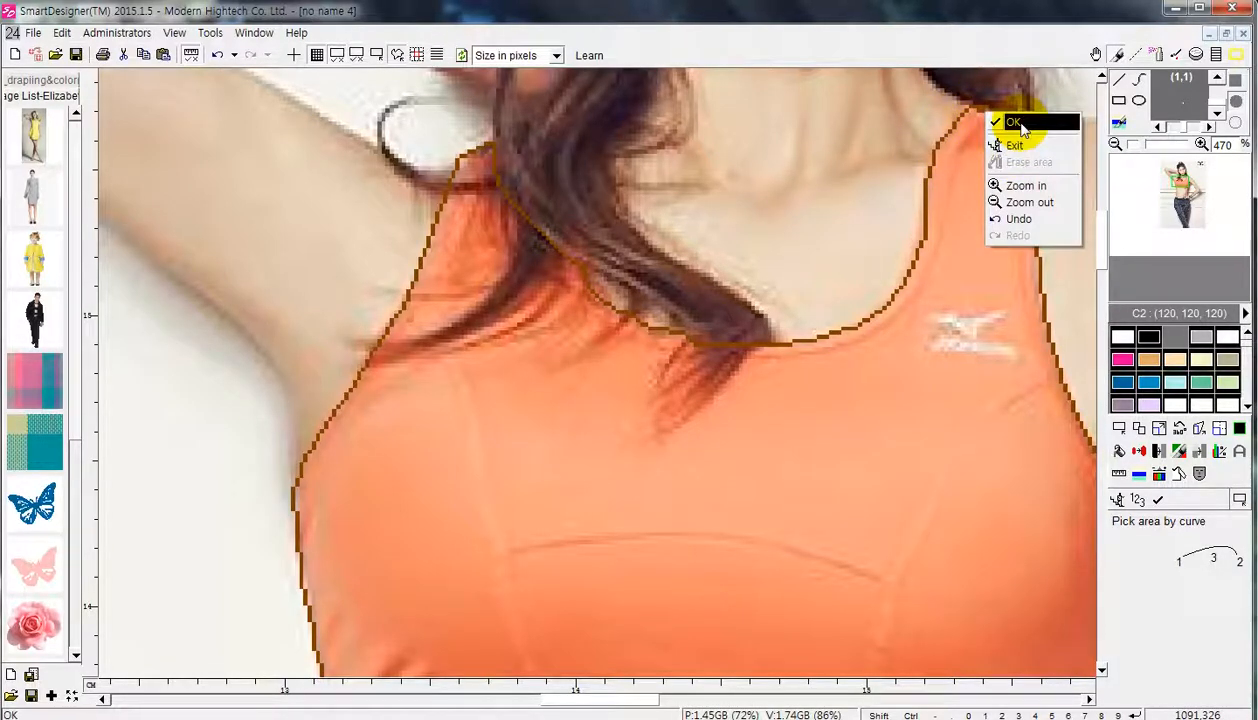
left_click(1015, 123)
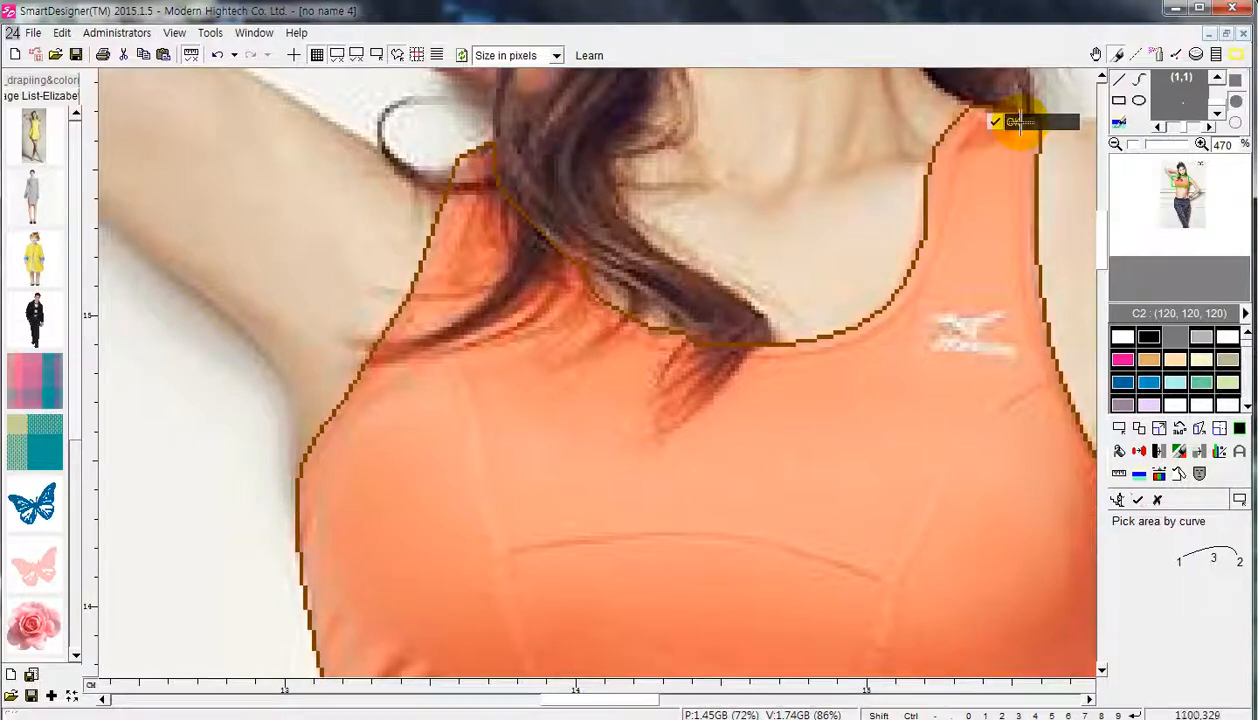
- Move the outline's control nodes along the logo-side edge and at the hem corner to fit the orange top more closely
scroll(770, 494, "right", 3)
scroll(778, 494, "left", 1)
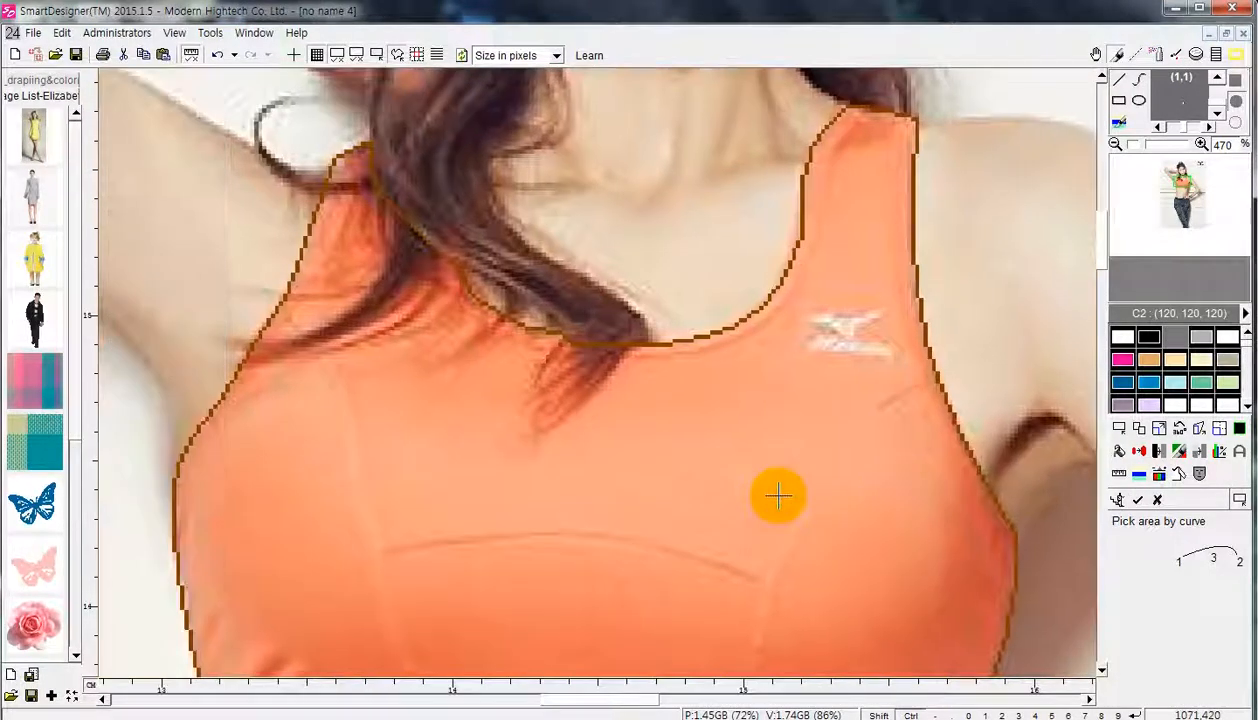
scroll(778, 494, "down", 2)
scroll(795, 578, "down", 1)
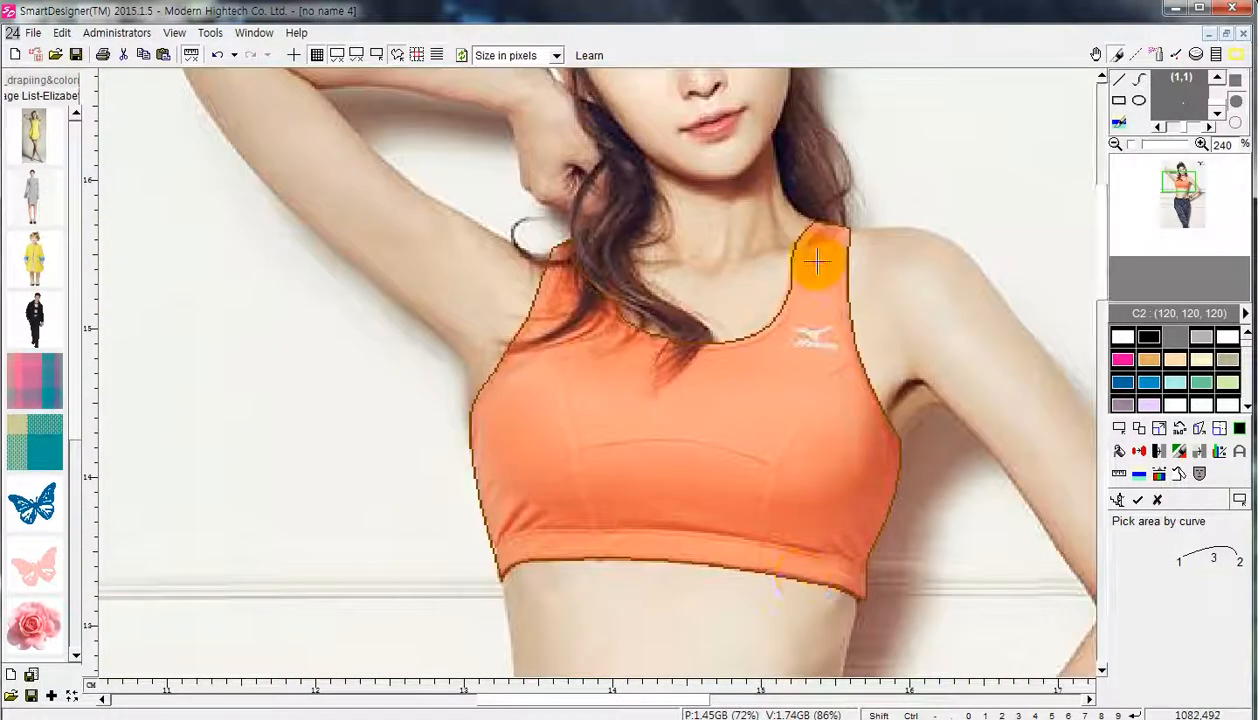
right_click(857, 388)
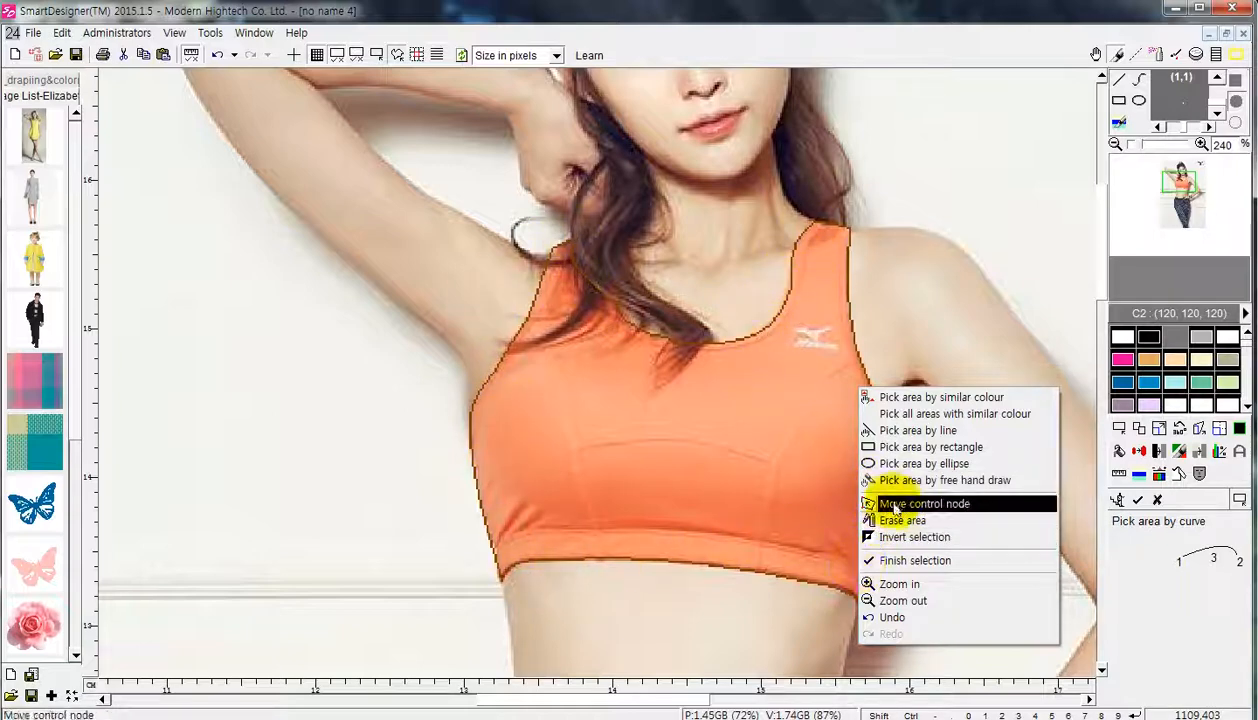
right_click(804, 342)
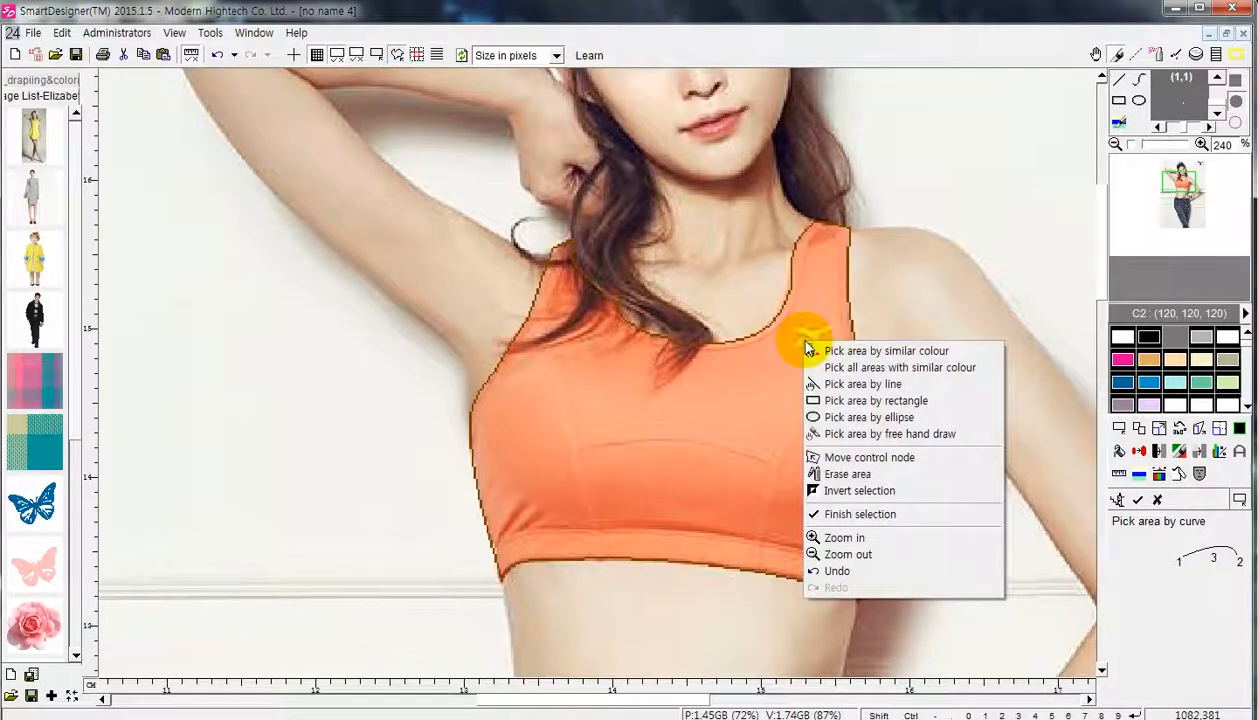
left_click(855, 460)
scroll(872, 453, "up", 3)
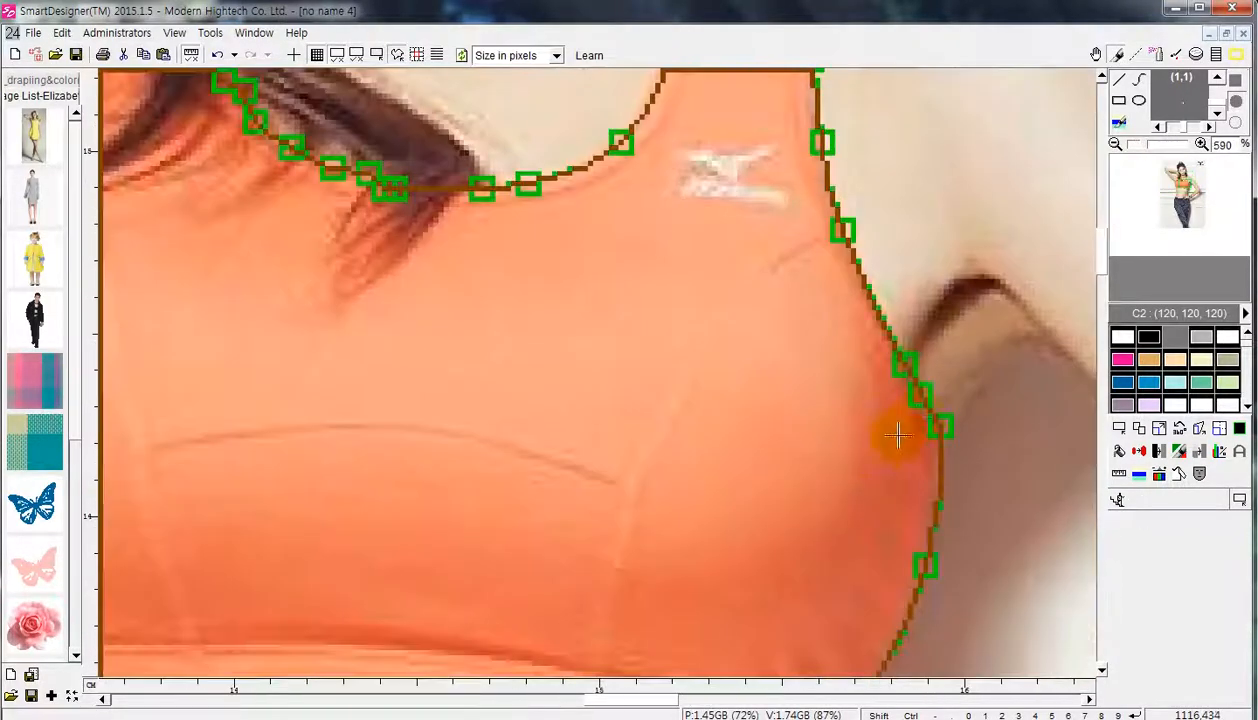
scroll(800, 526, "up", 3)
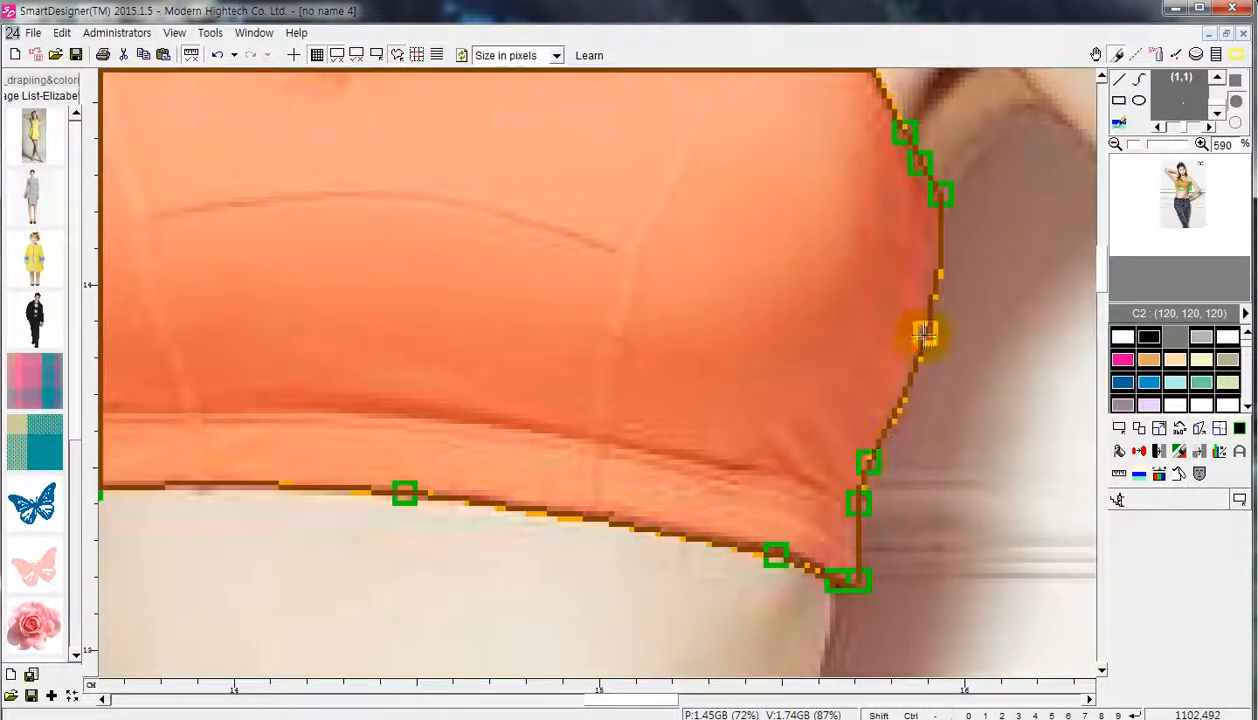
left_click(872, 467)
left_click_drag(926, 322, 925, 328)
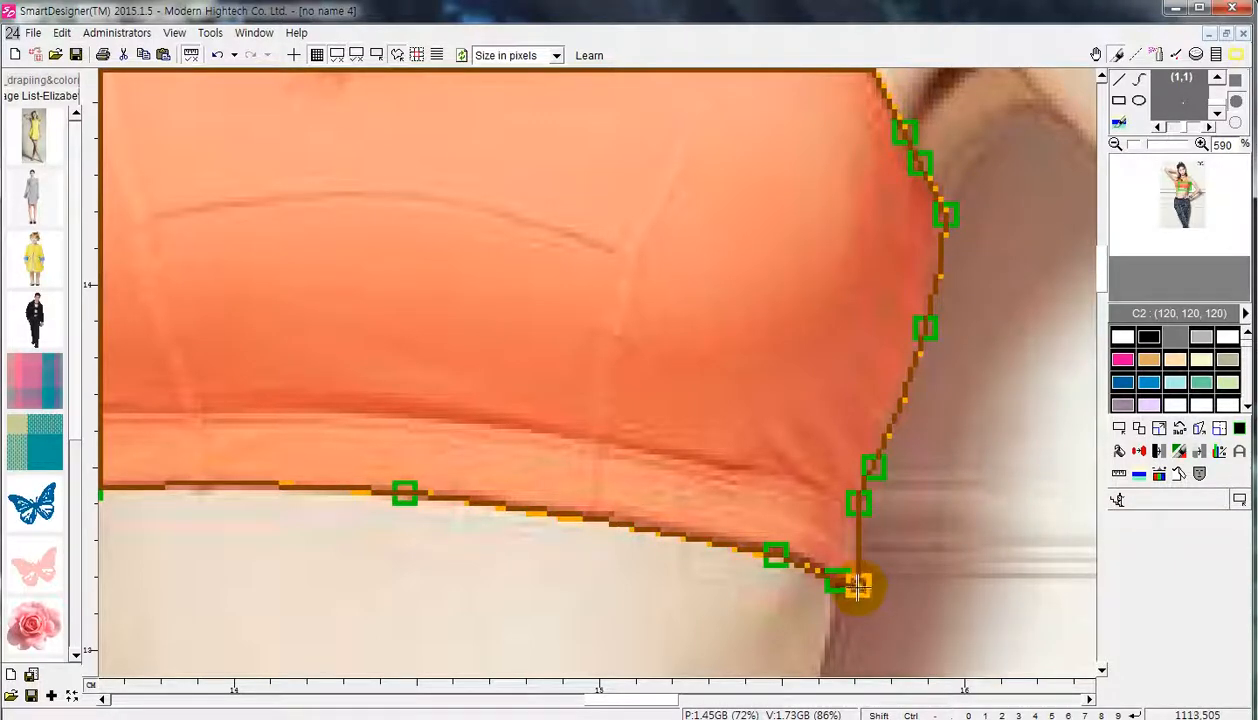
left_click_drag(873, 465, 888, 448)
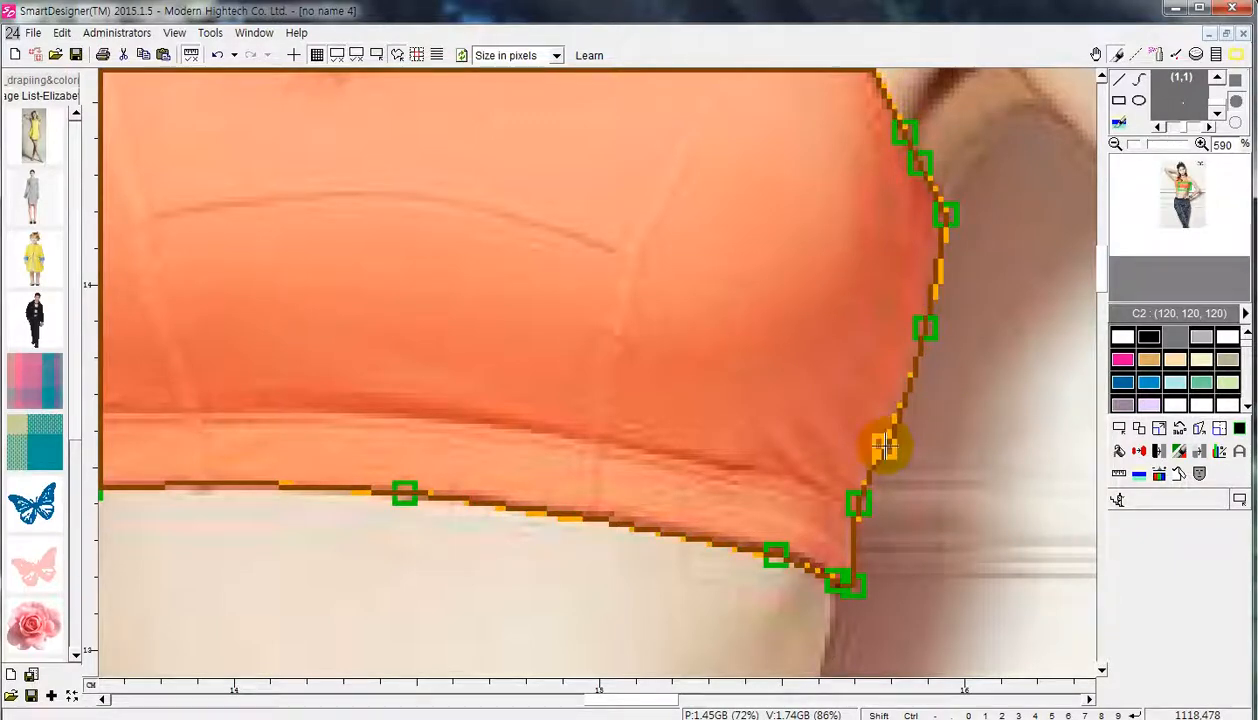
- Finish the irregular selection of the orange top
scroll(930, 438, "down", 3)
scroll(778, 365, "up", 2)
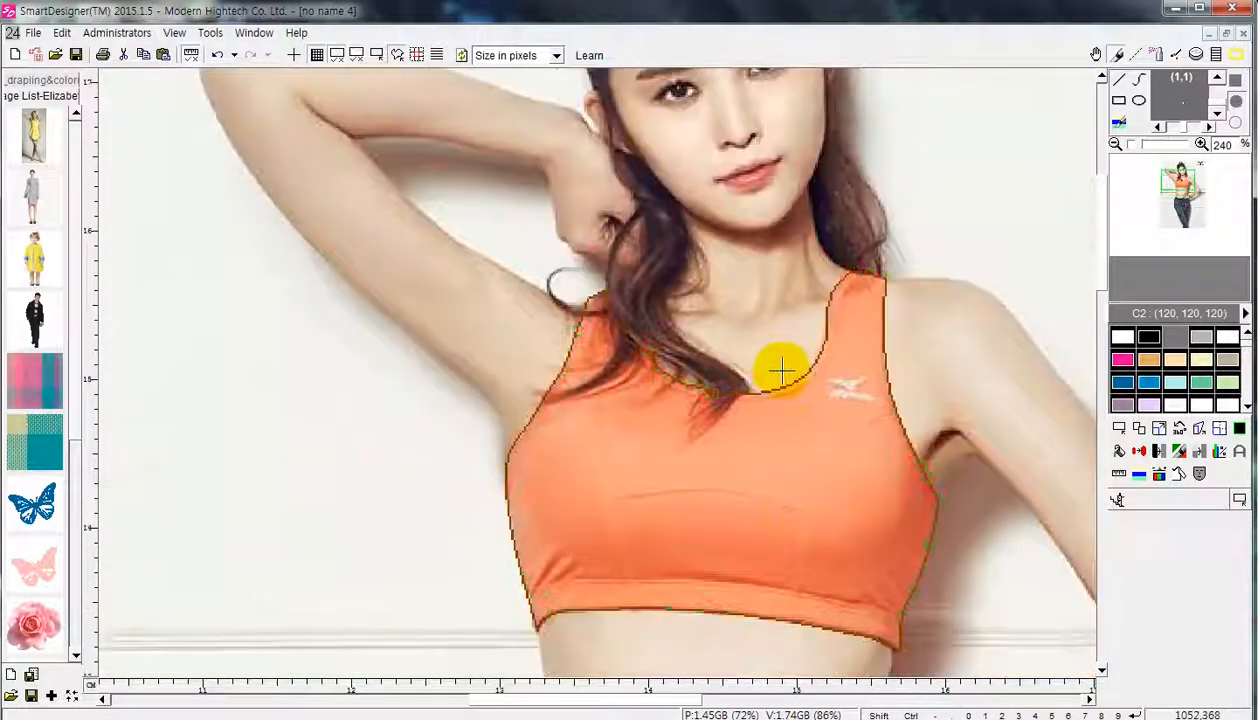
scroll(815, 430, "right", 2)
right_click(718, 470)
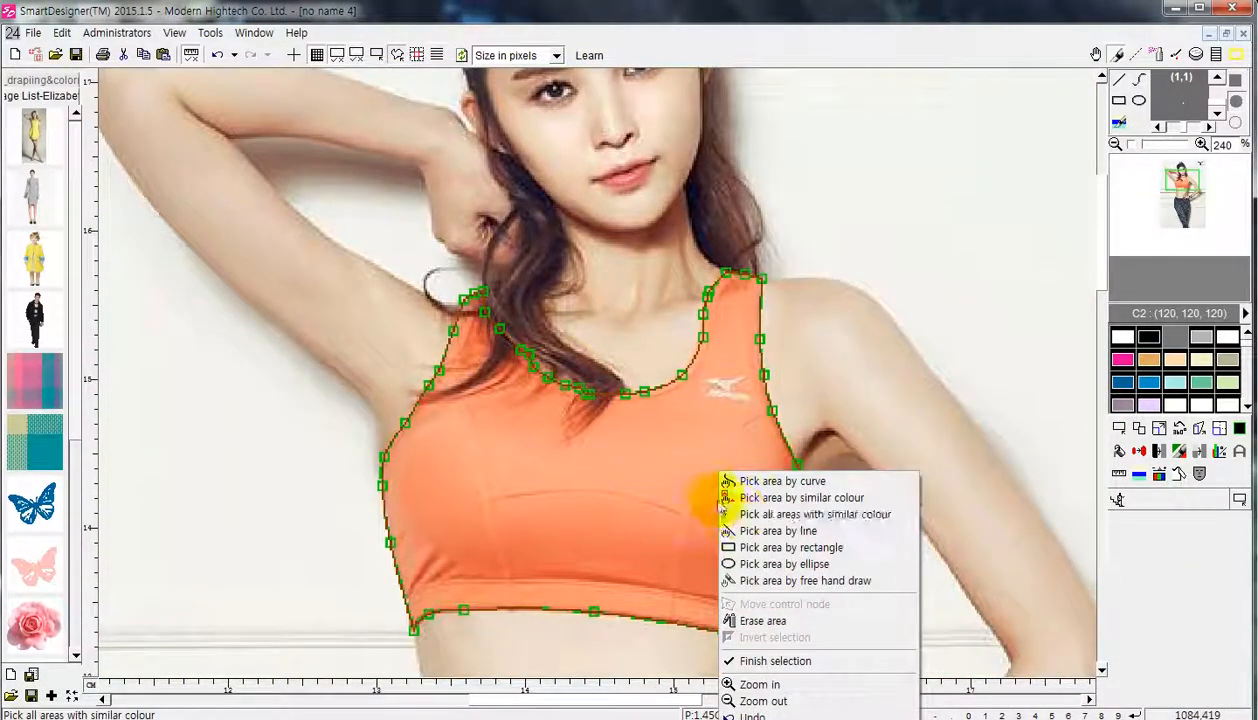
right_click(716, 401)
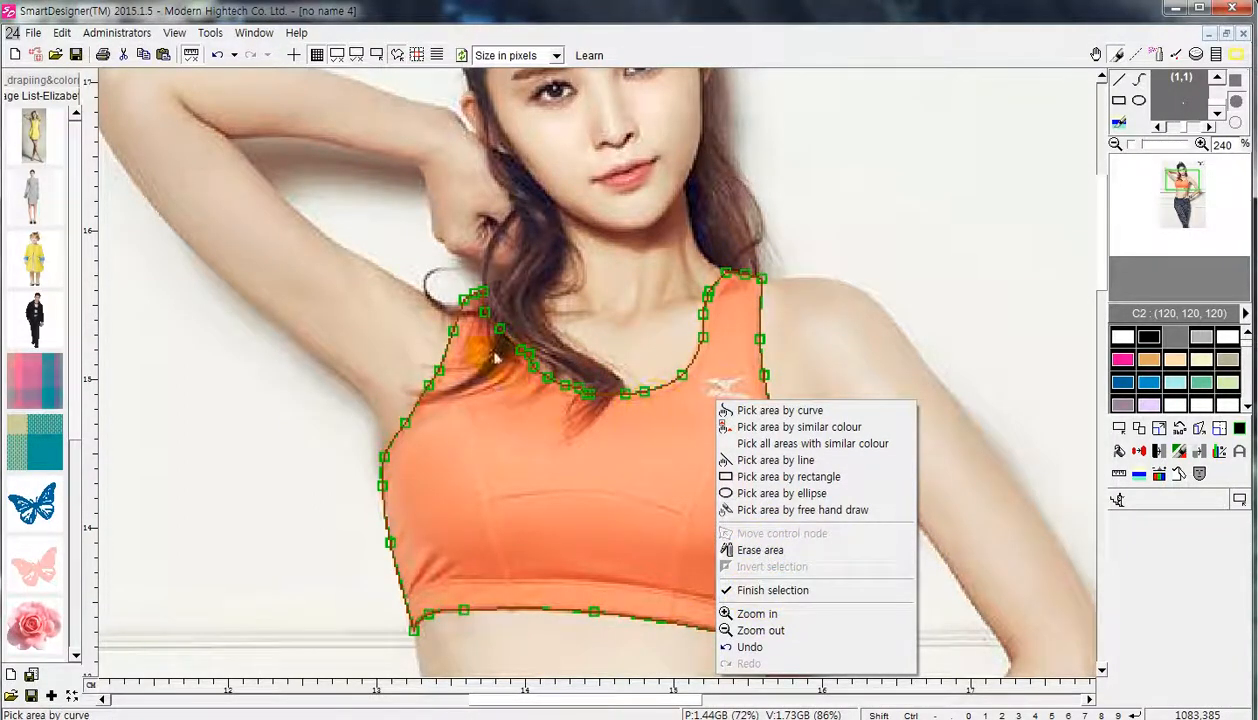
left_click(773, 590)
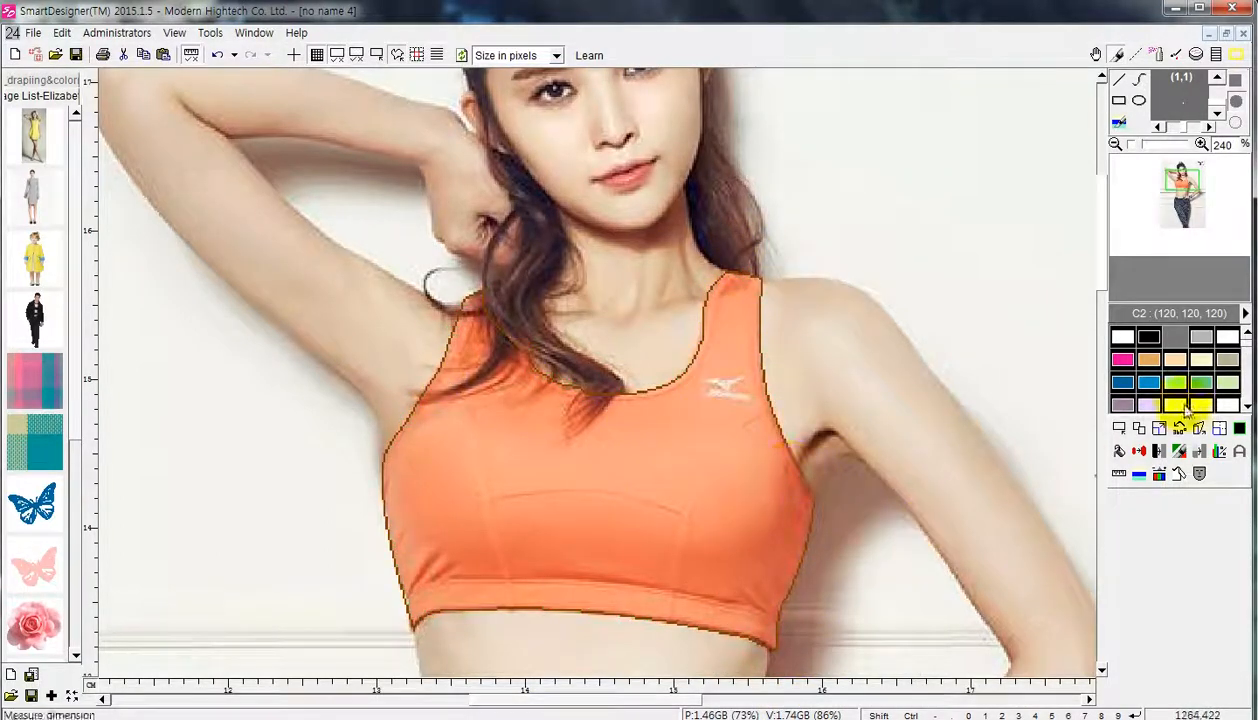
- Start Colour mask for the selected top and move the colour selection dialog away from the orange fabric
right_click(699, 417)
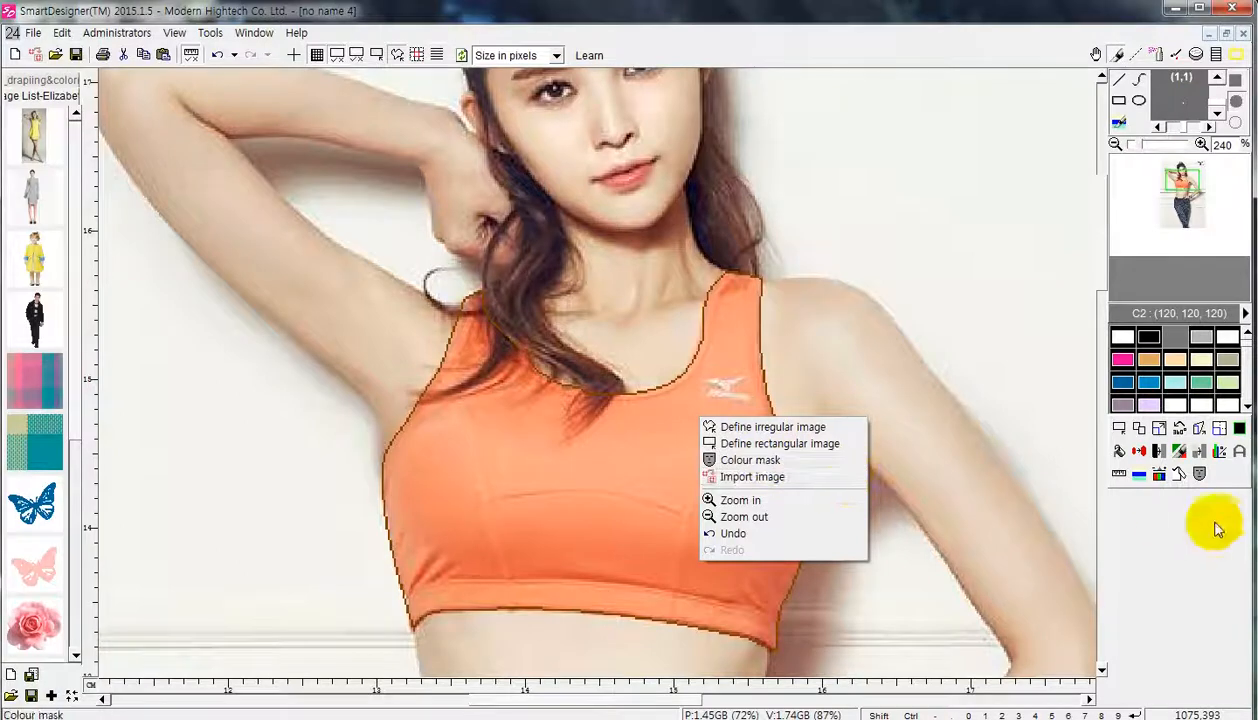
right_click(665, 416)
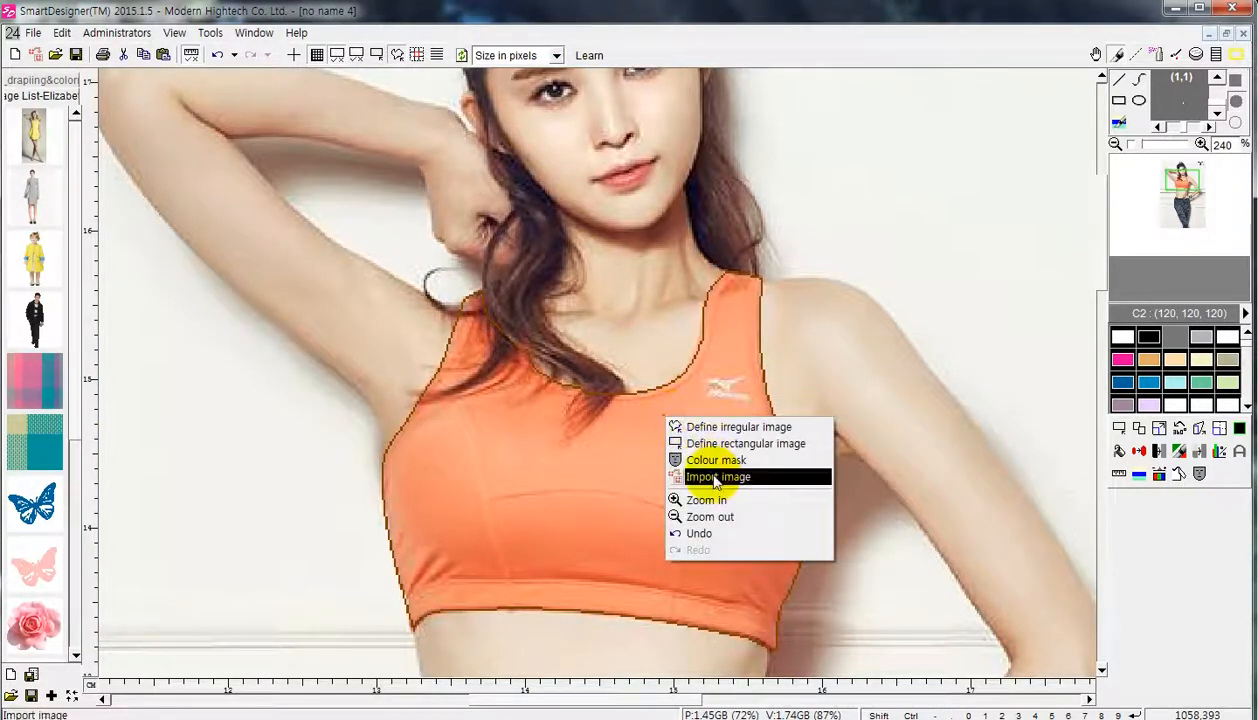
left_click(1212, 570)
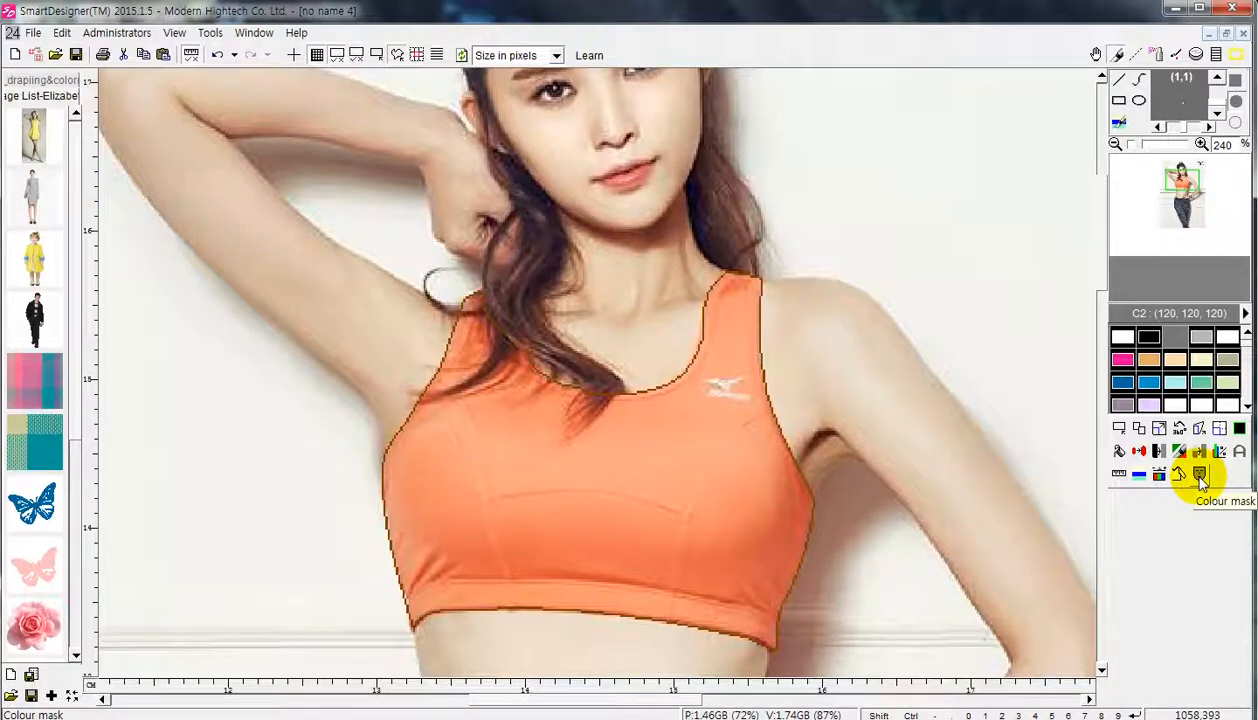
left_click(1200, 476)
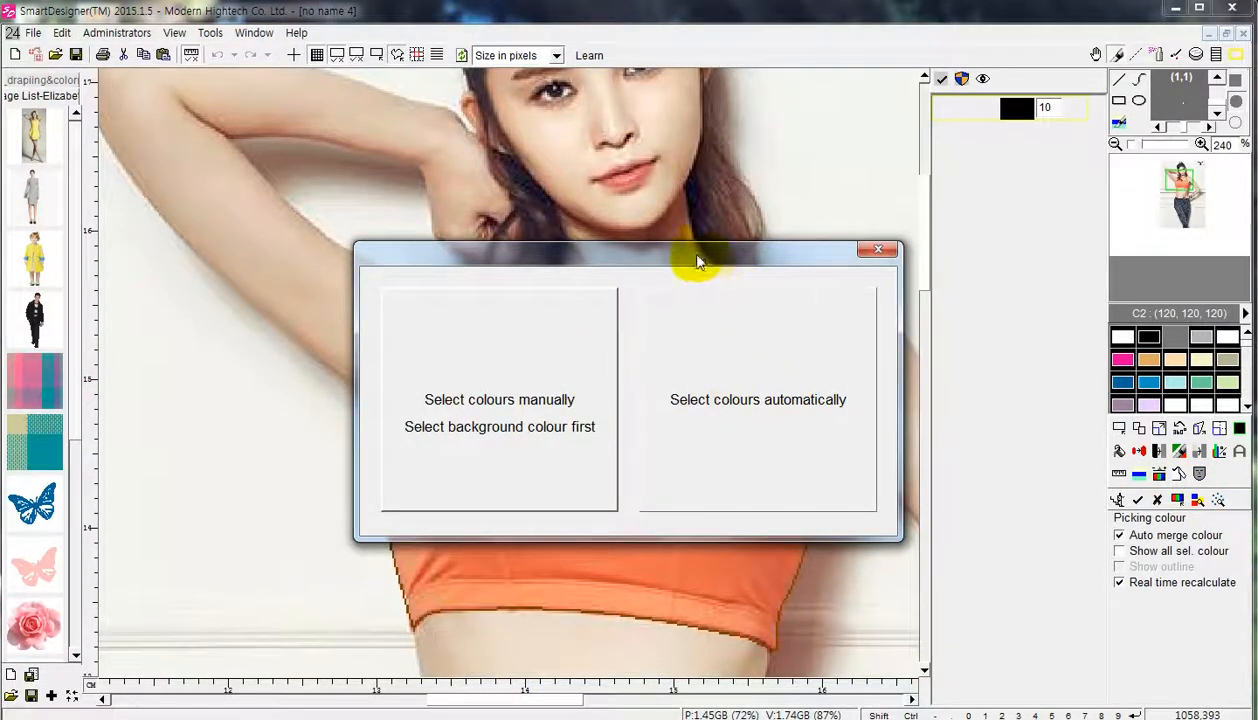
left_click_drag(698, 262, 838, 139)
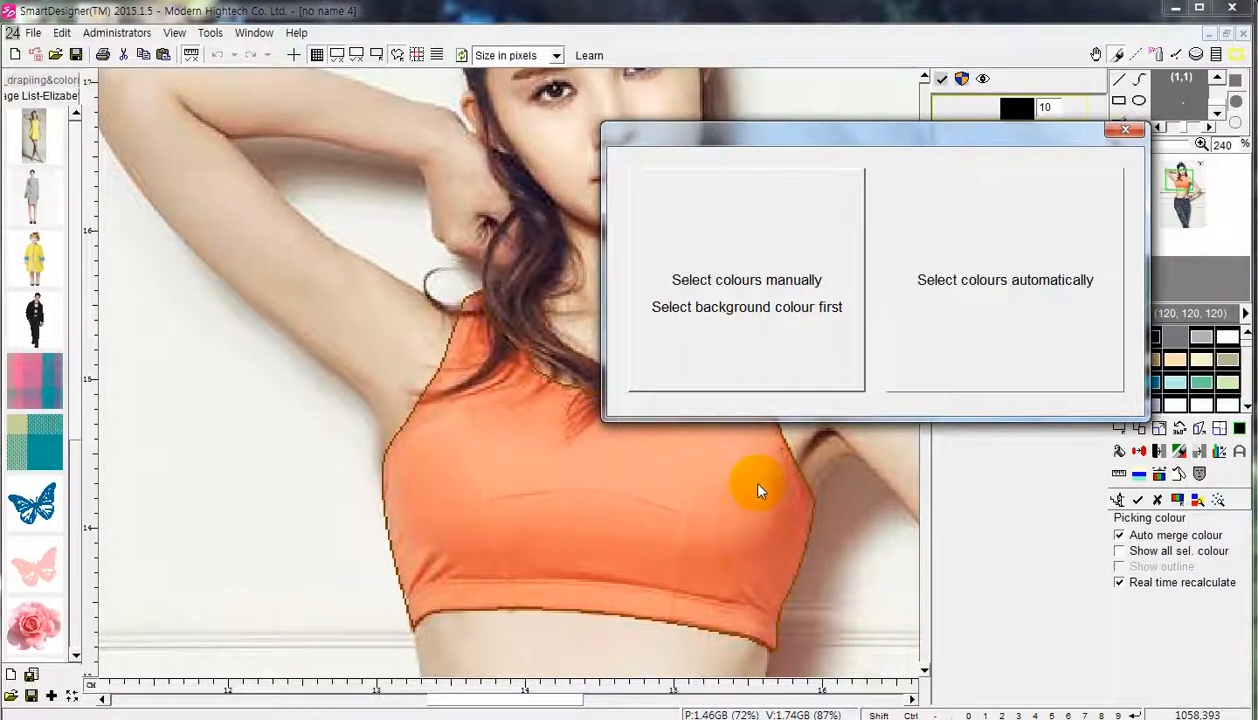
mouse_move(716, 546)
left_mouse_down()
mouse_move(756, 522)
mouse_move(797, 547)
left_mouse_up()
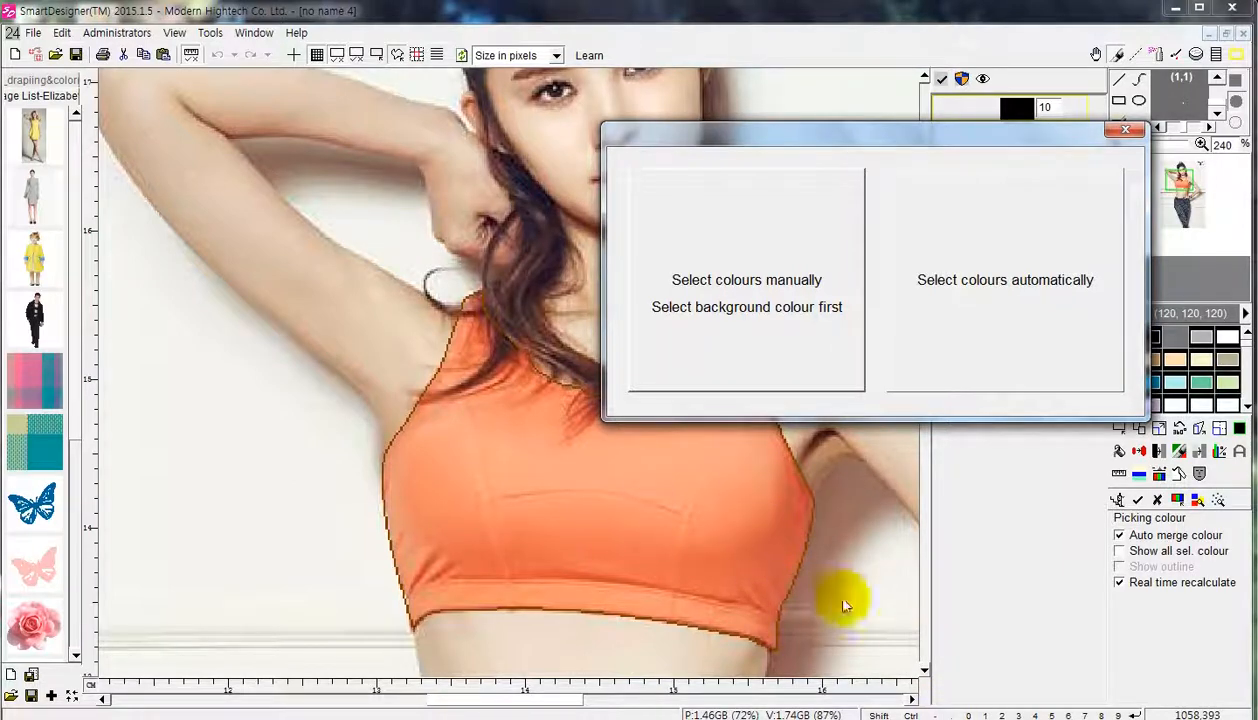
mouse_move(721, 505)
left_mouse_down()
mouse_move(748, 566)
mouse_move(750, 545)
mouse_move(716, 538)
mouse_move(708, 492)
mouse_move(522, 443)
mouse_move(783, 554)
mouse_move(455, 402)
left_mouse_up()
mouse_move(689, 526)
left_mouse_down()
mouse_move(654, 562)
mouse_move(720, 566)
mouse_move(702, 565)
left_mouse_up()
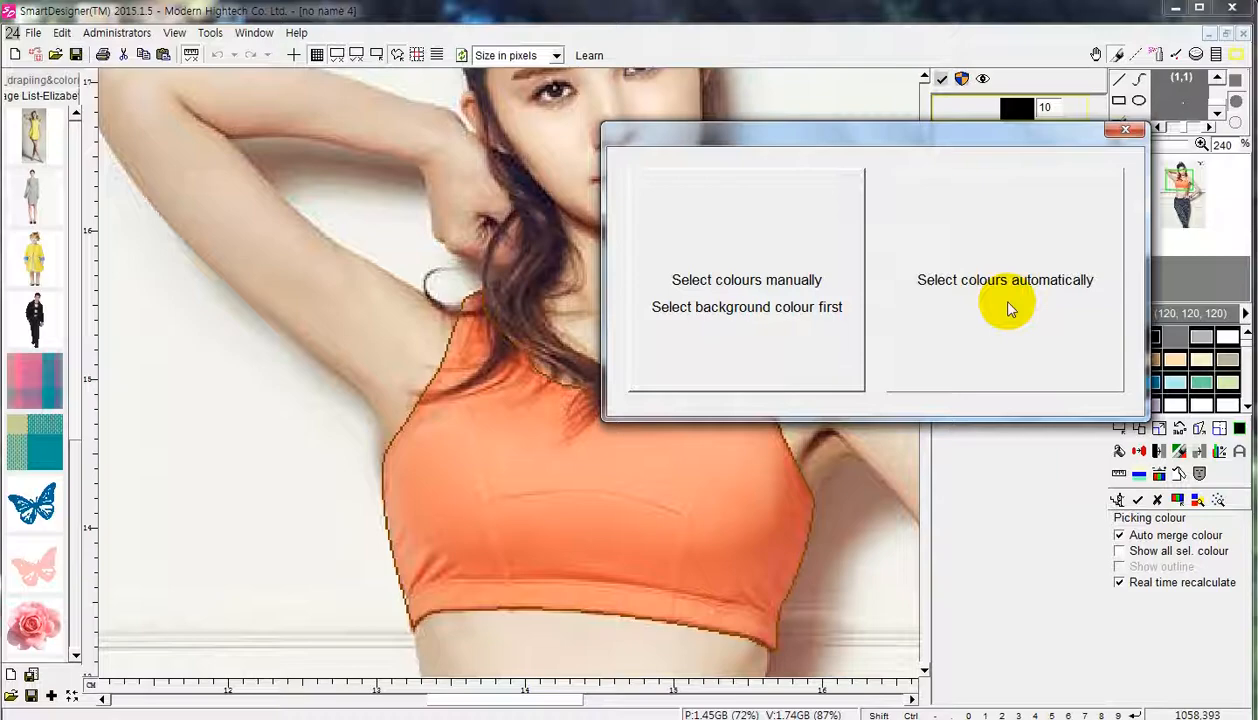
- Choose automatic colour selection for the mask and pick the orange and shadow shades across the top, near the hair and at the hem
left_click_drag(908, 136, 900, 74)
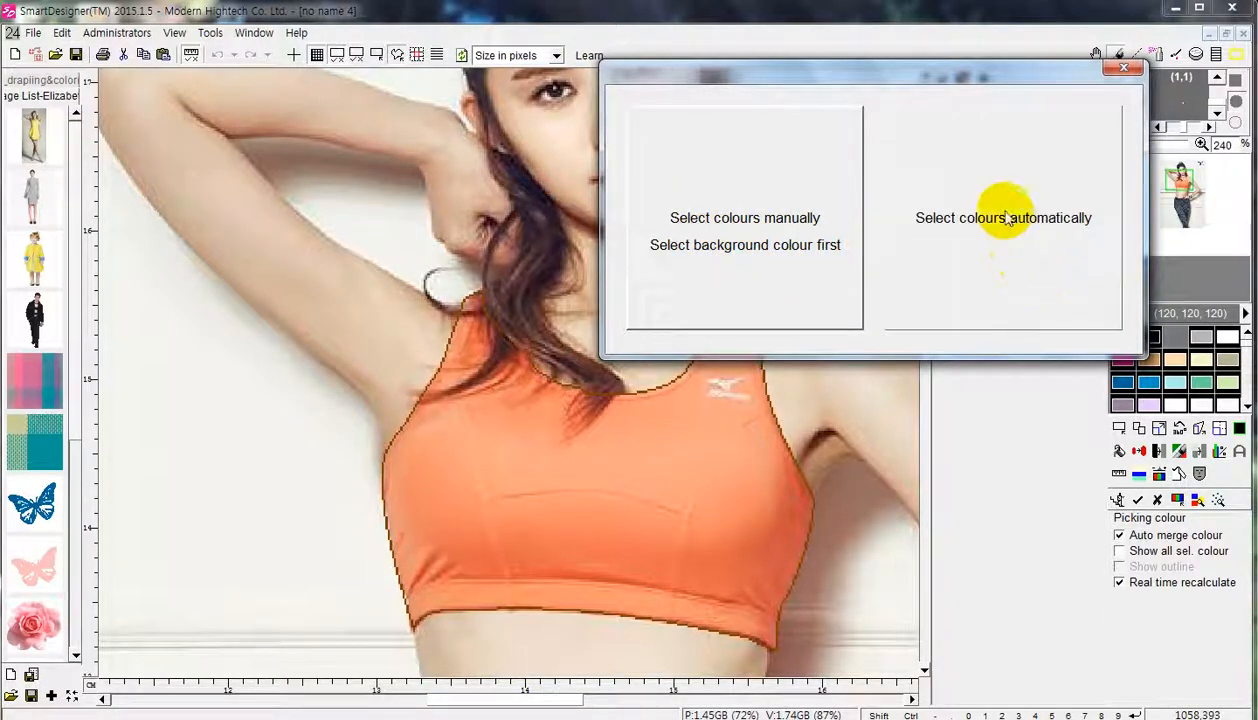
left_click(988, 268)
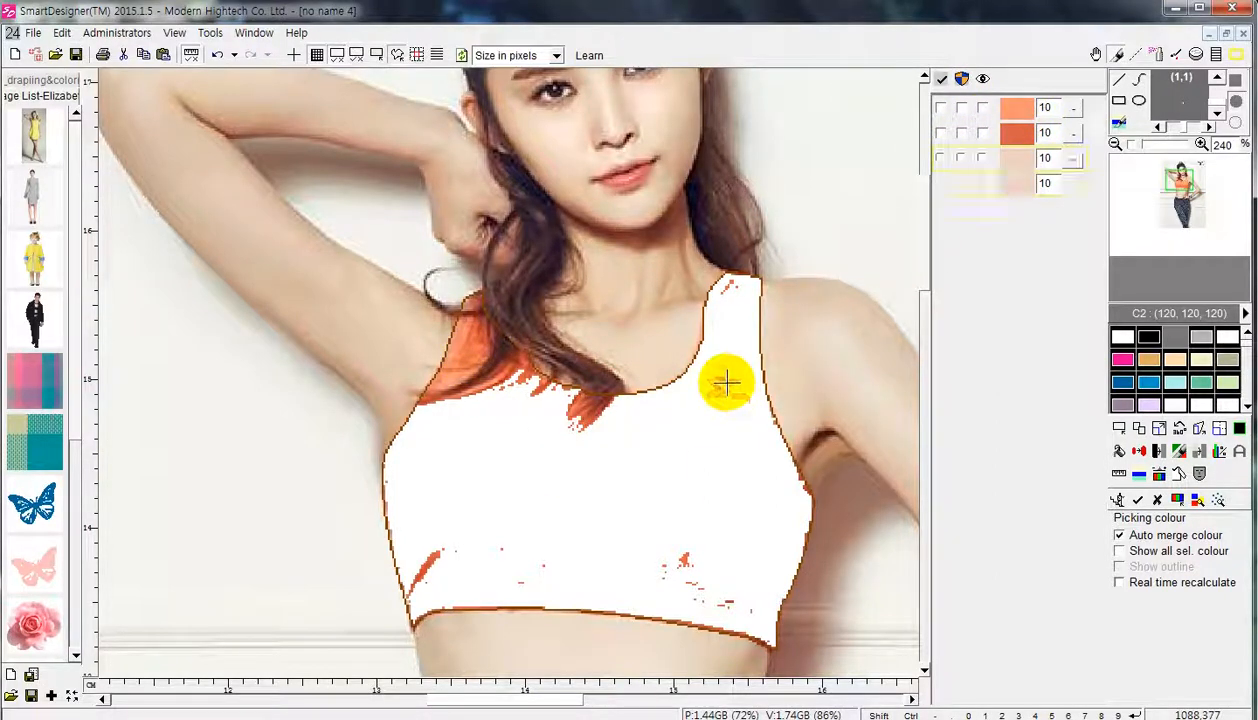
left_click(578, 402)
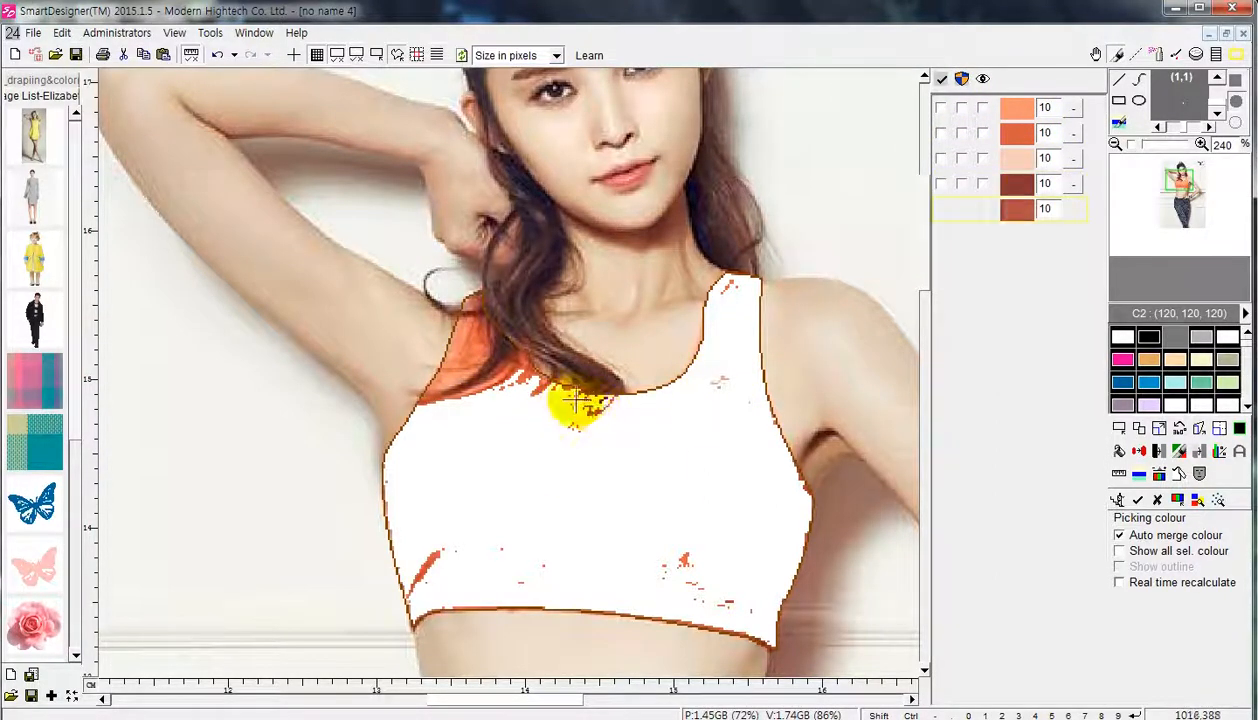
left_click(576, 400)
left_click(452, 374)
left_click(468, 376)
left_click(484, 341)
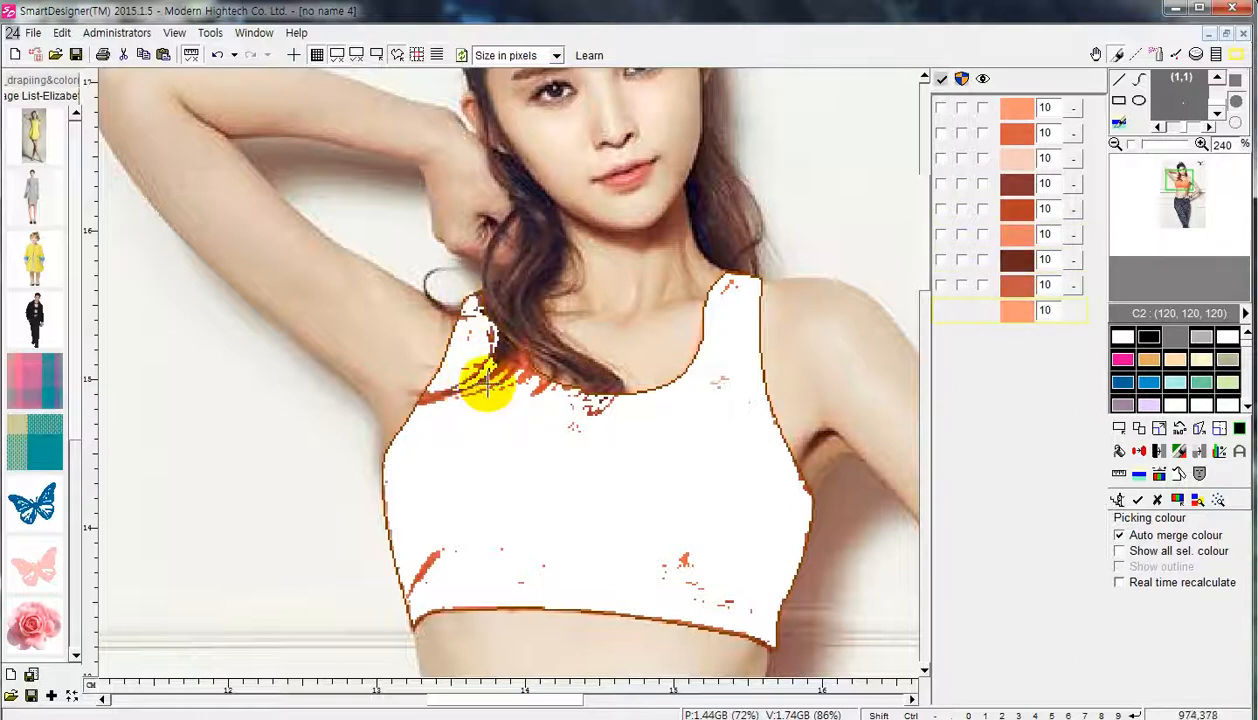
left_click(486, 366)
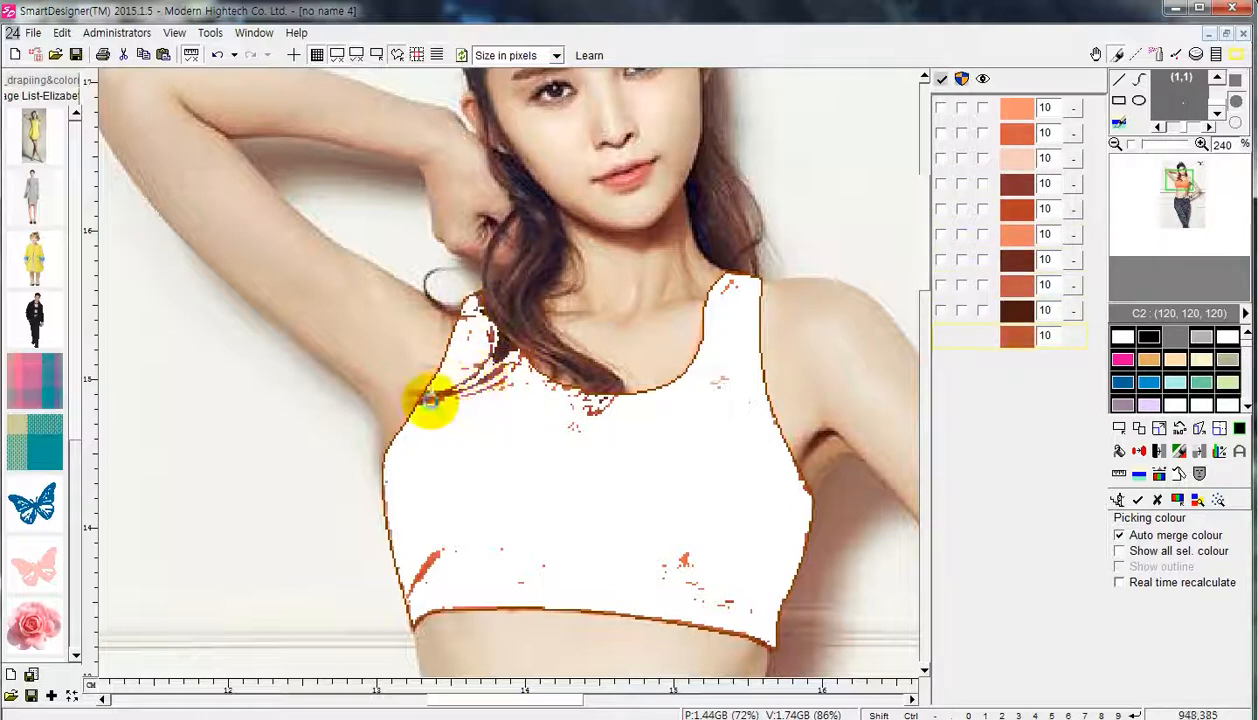
left_click(418, 578)
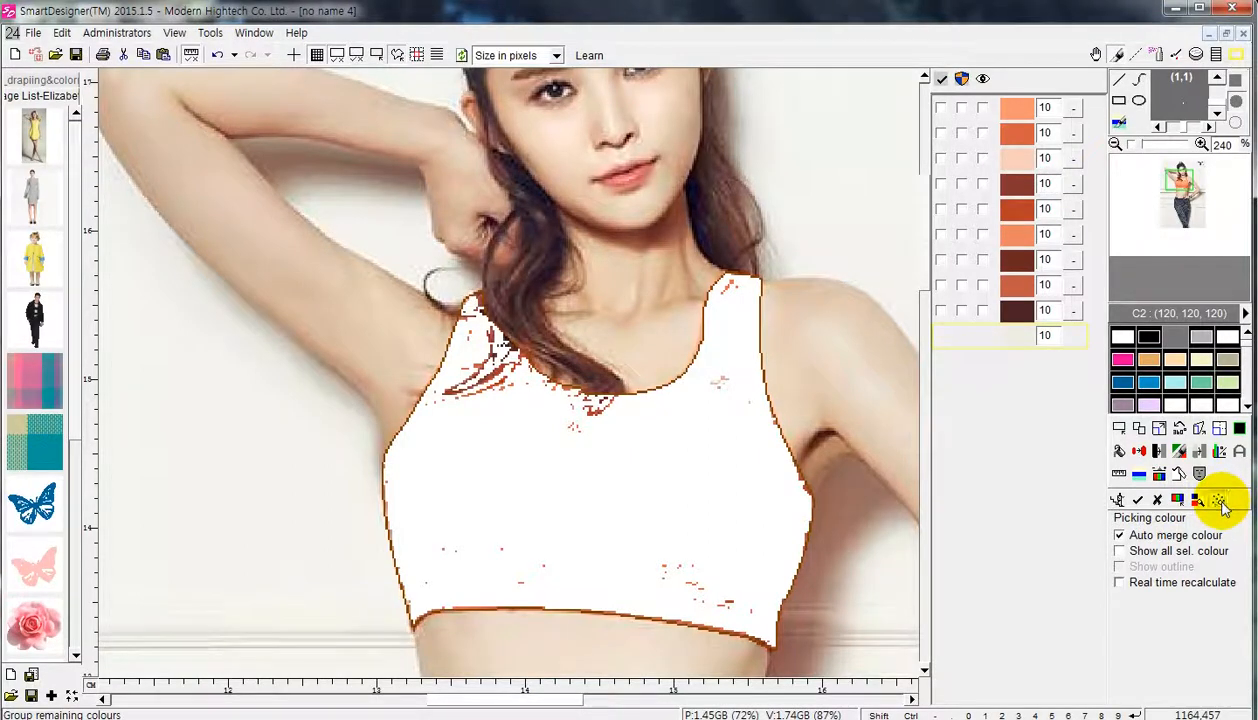
- Group the remaining unpicked colours of the top into the colour mask and check the outline's edges
left_click(1220, 501)
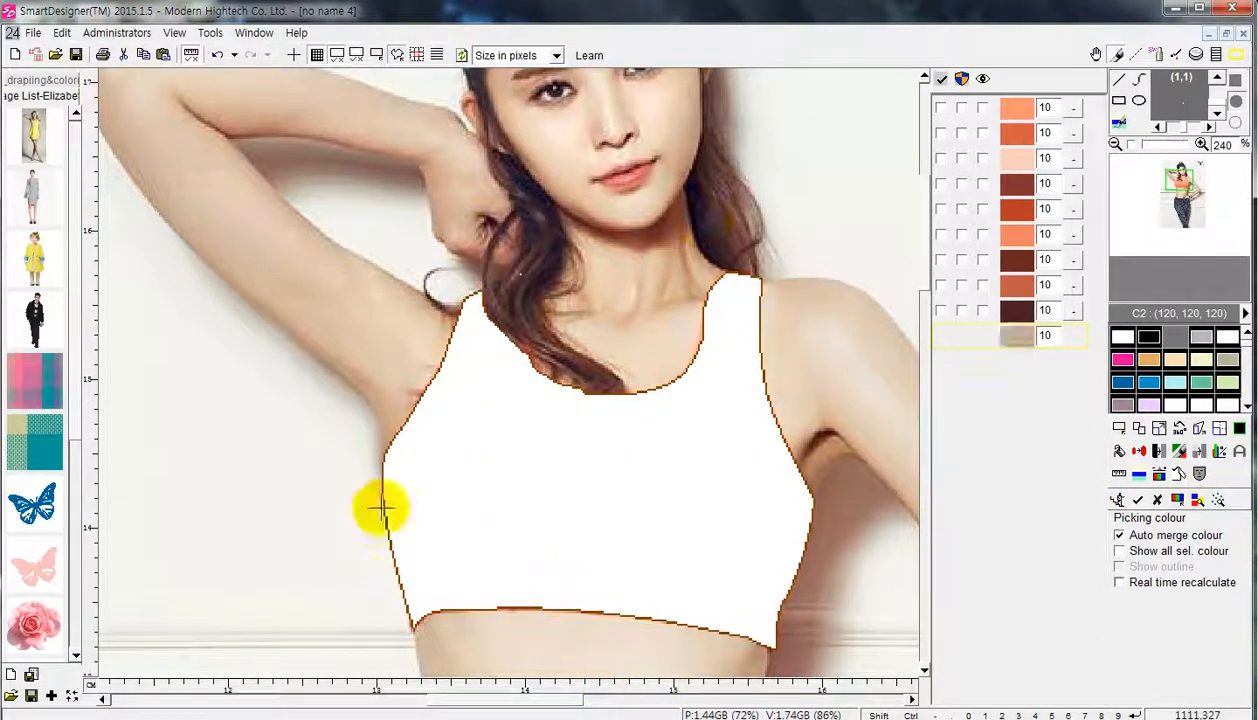
scroll(828, 557, "down", 1)
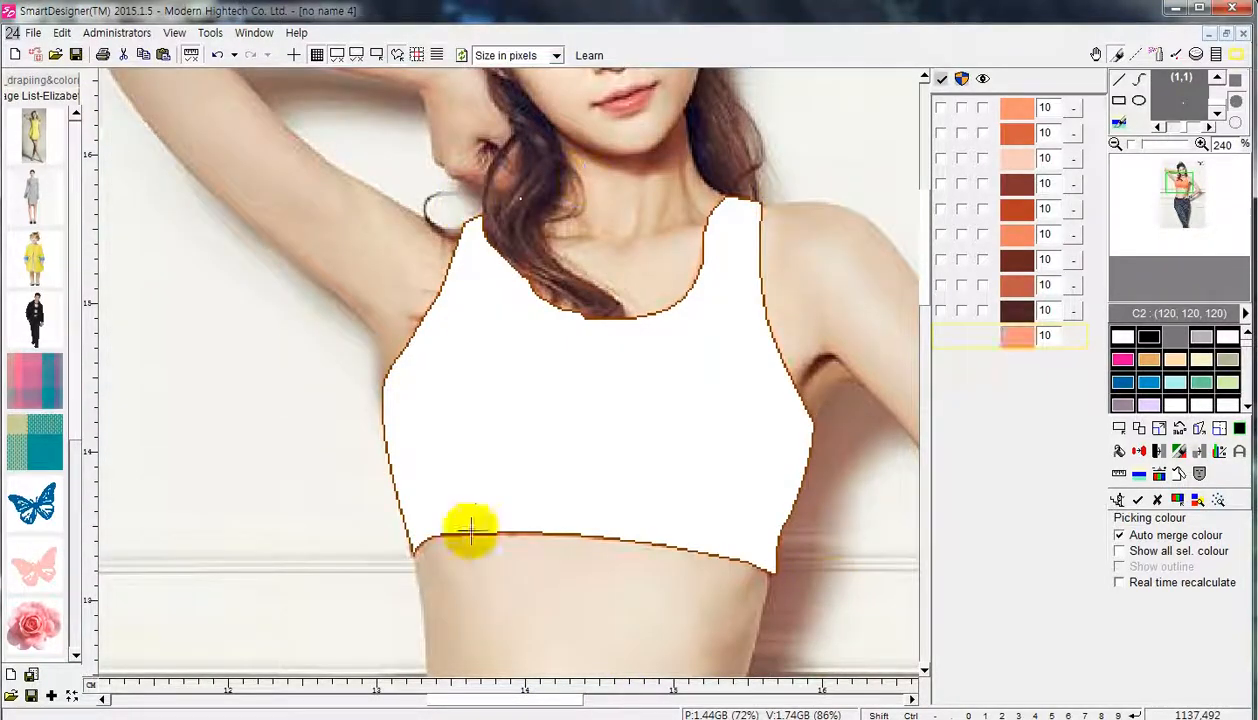
scroll(822, 574, "up", 1)
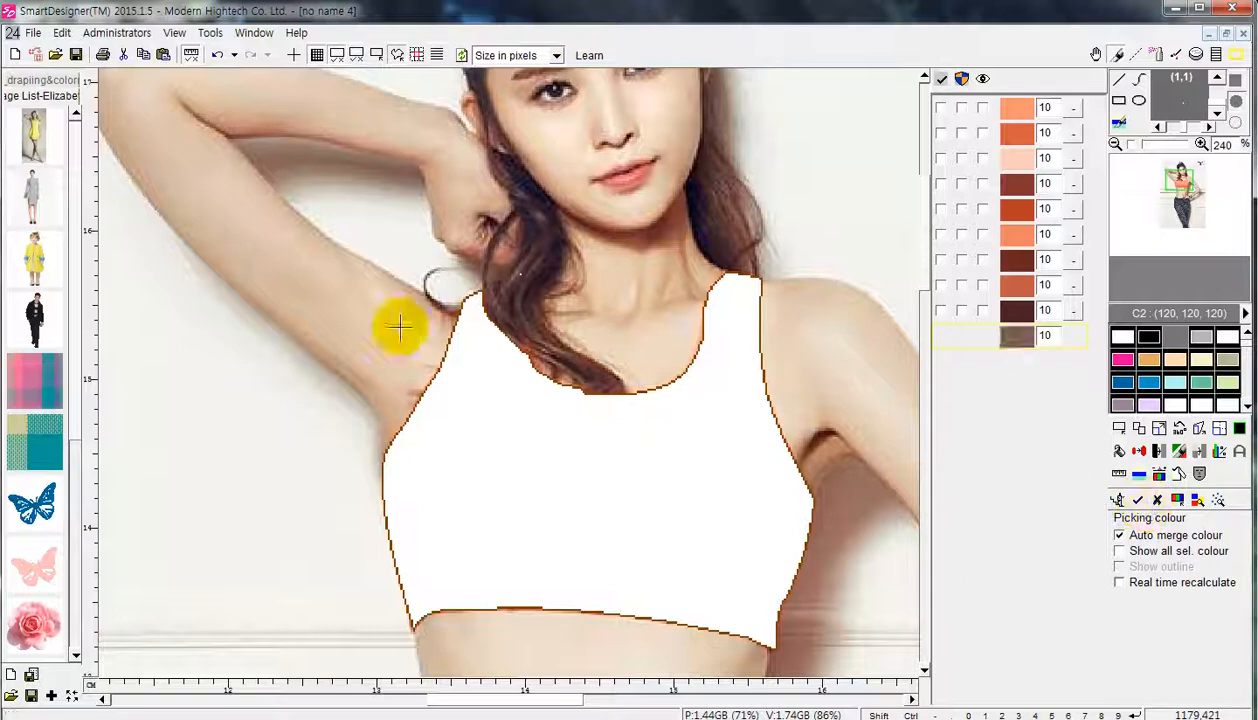
left_click(493, 255)
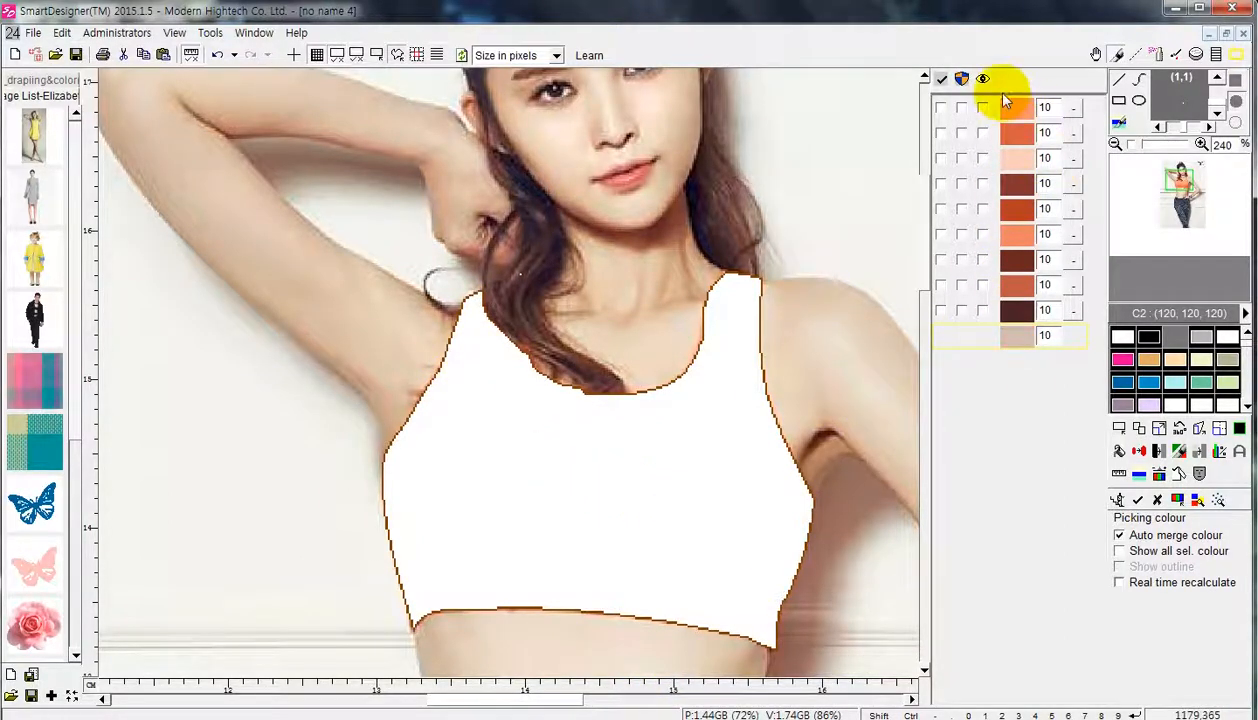
- Merge the first two orange shades in the mask's colour list
right_click(1020, 112)
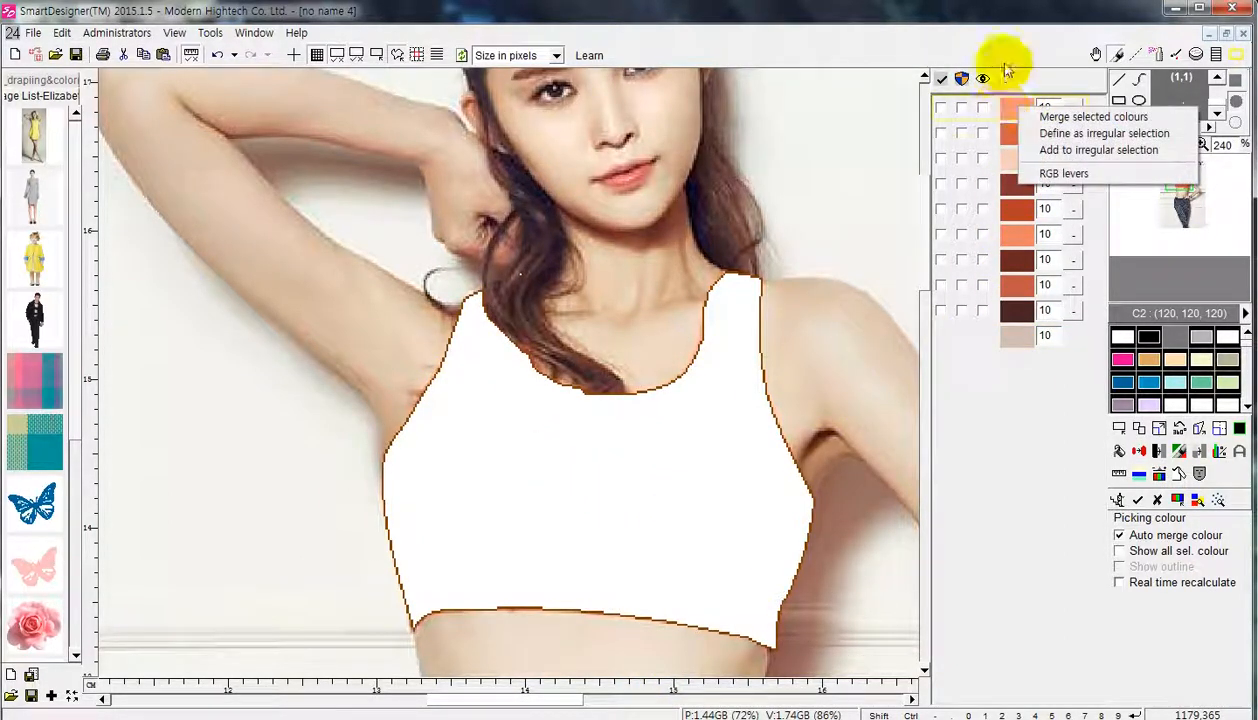
key("Escape")
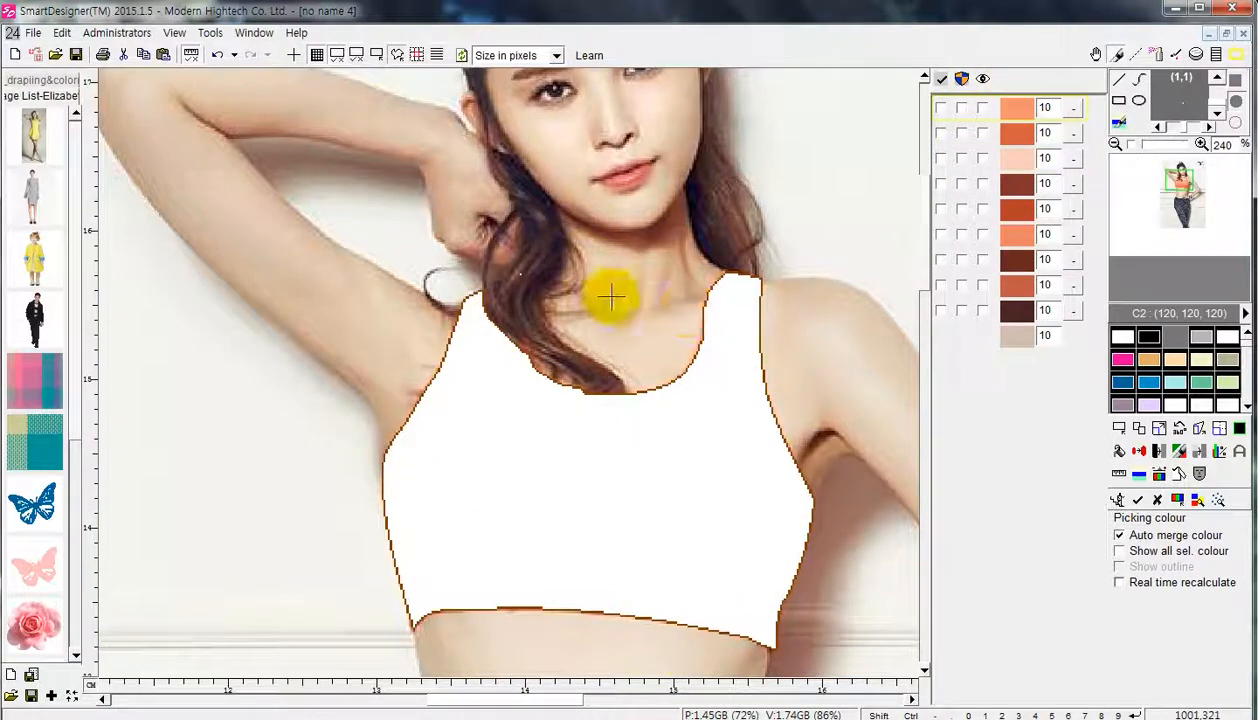
right_click(1020, 110)
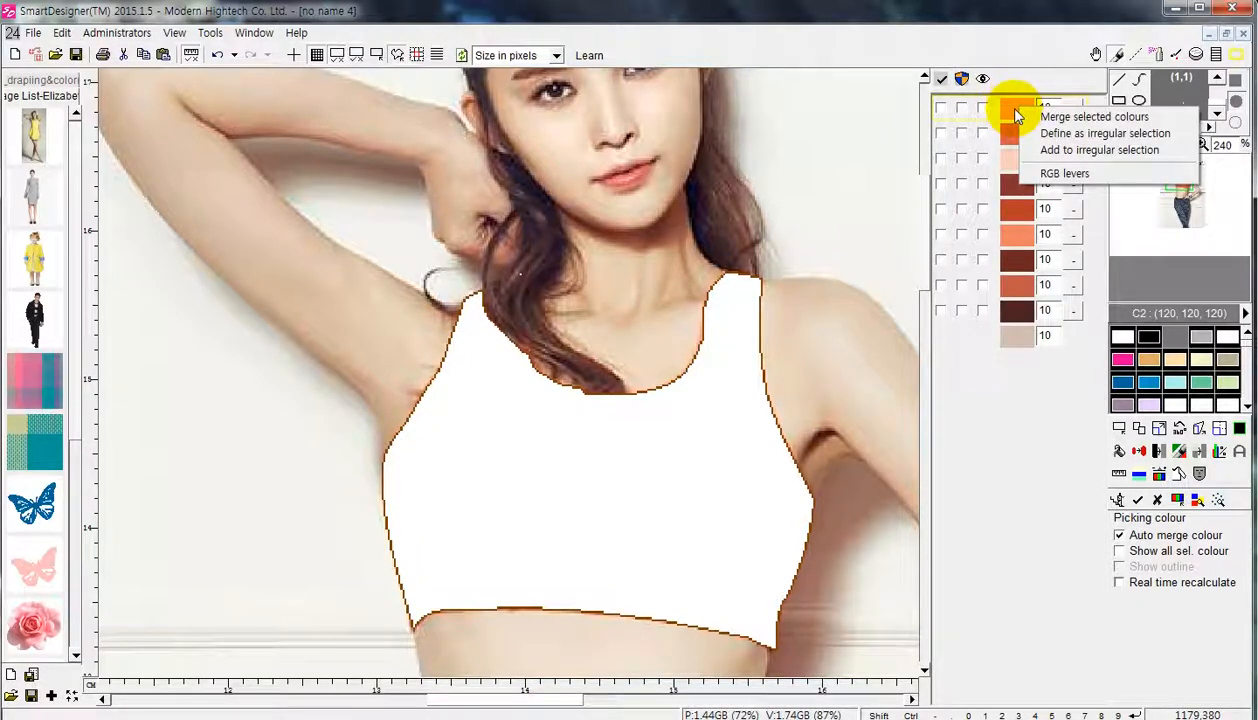
right_click(1016, 112)
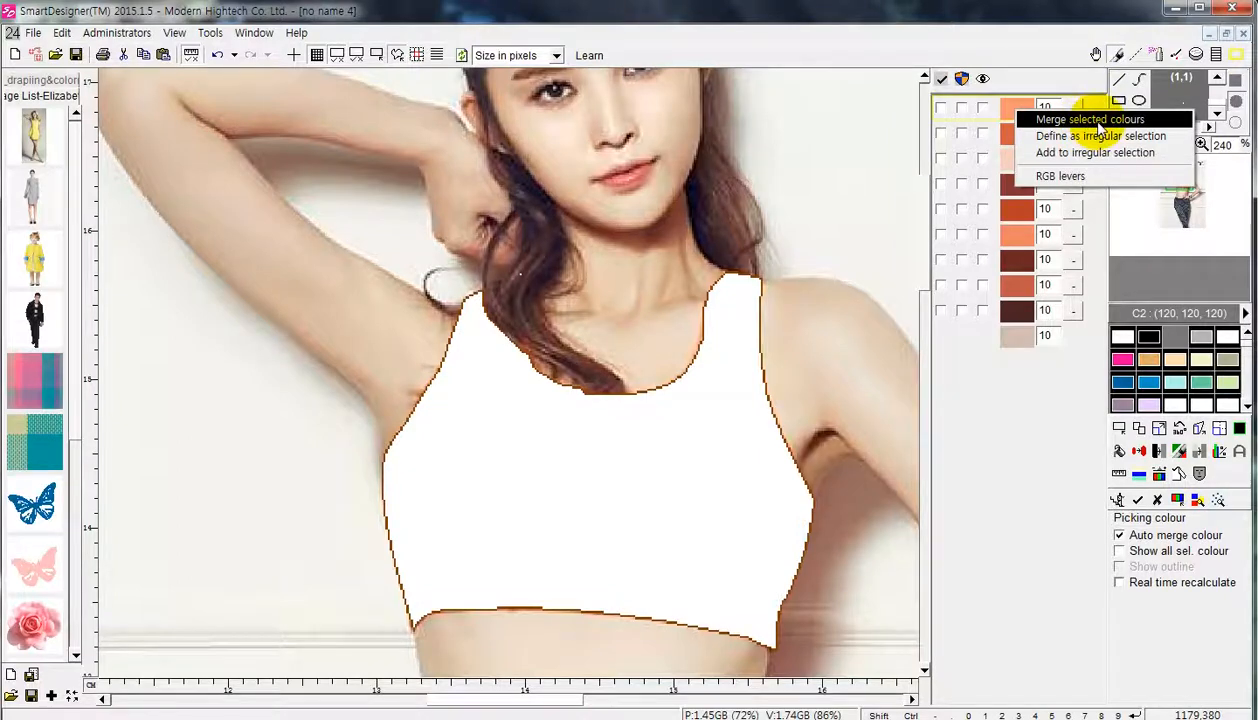
left_click(1098, 120)
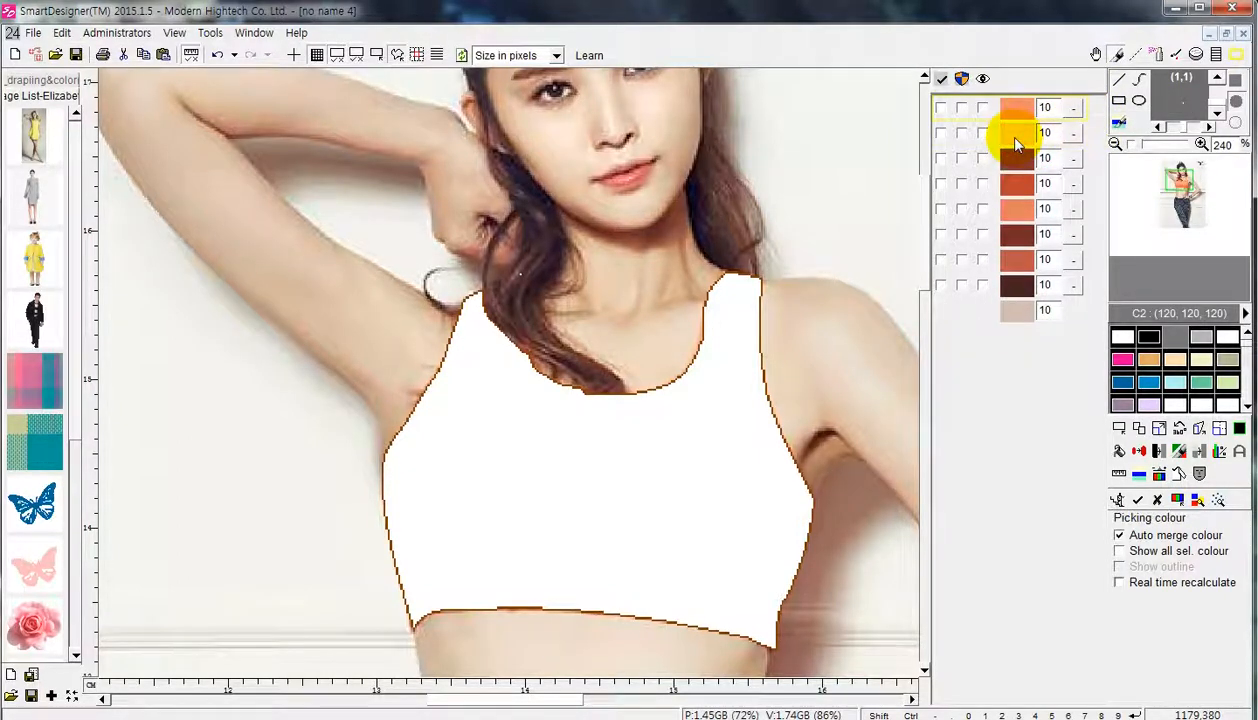
- Merge the light pink shade with the brown and red-brown shades directly below it
right_click(1016, 143)
left_click(1055, 150)
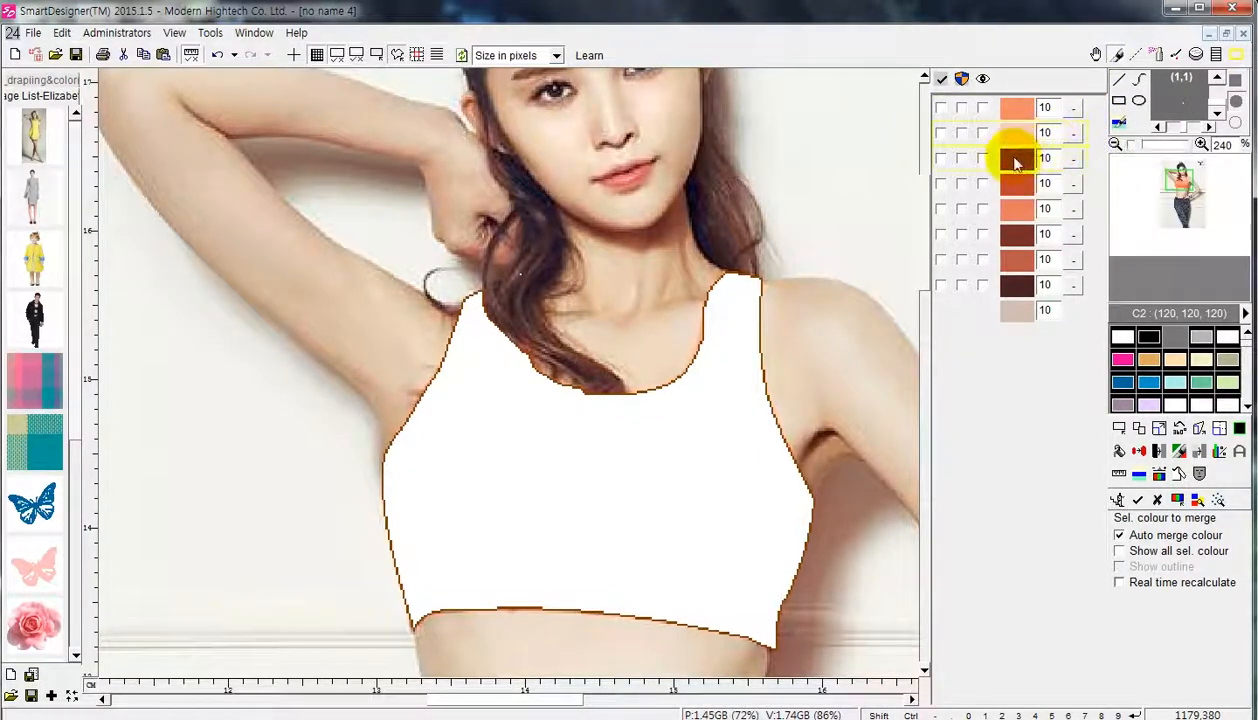
left_click(1014, 159)
right_click(1016, 137)
left_click(1035, 147)
left_click(1019, 157)
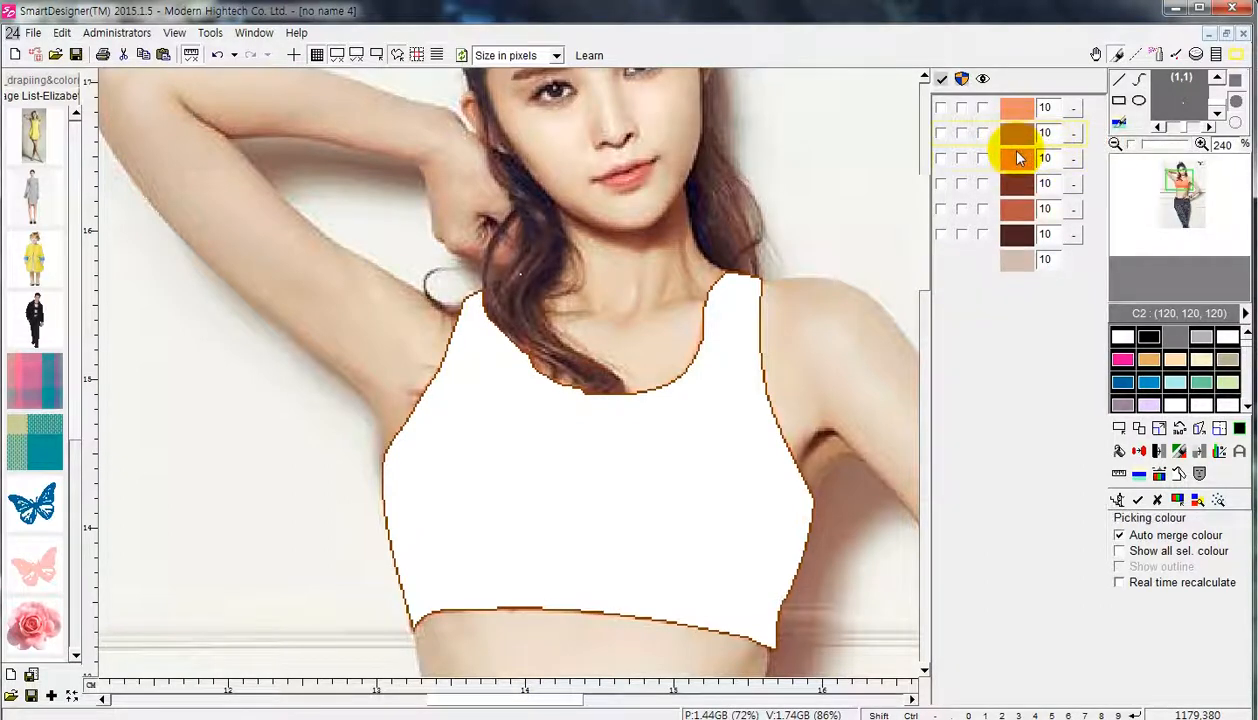
- Merge the next orange, dark brown and red-brown shades into the list's second colour
right_click(1019, 155)
left_click(1040, 163)
left_click(1024, 141)
right_click(1028, 136)
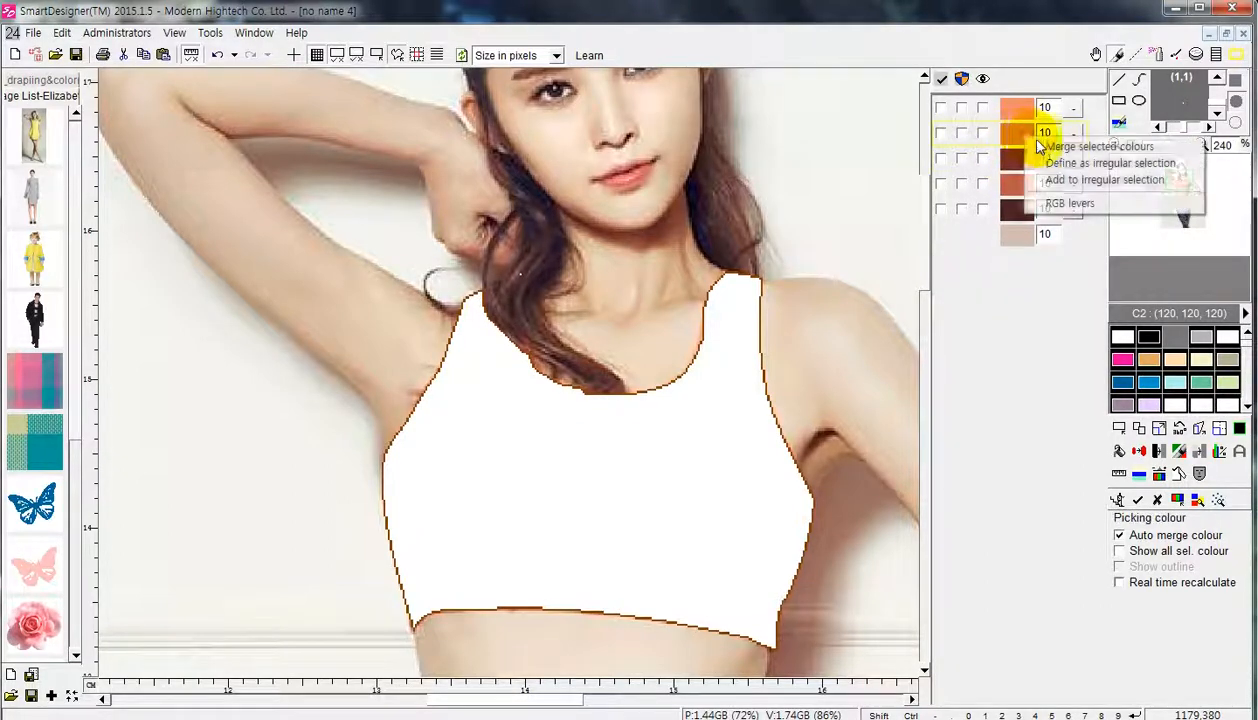
left_click(1043, 146)
left_click(1006, 160)
right_click(1017, 160)
left_click(1032, 170)
left_click(1018, 131)
- Merge the second colour and the darkest brown into the first orange, and accept the colour mask
right_click(1018, 131)
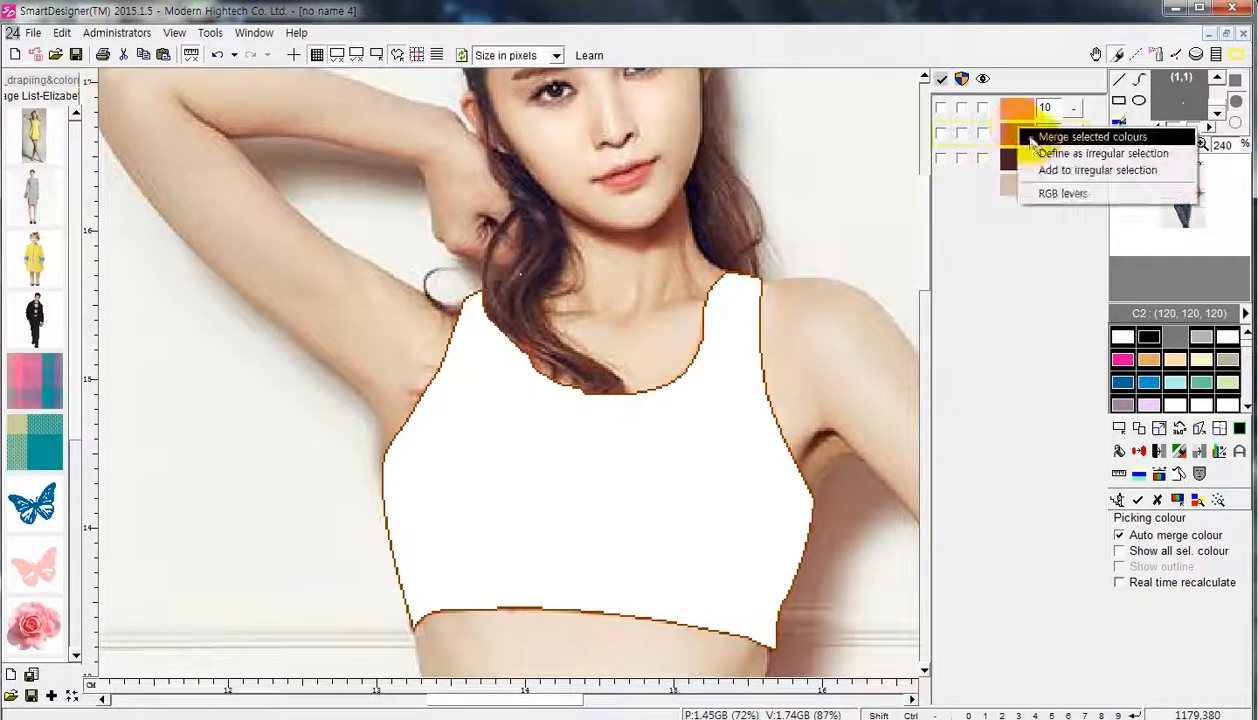
left_click(1045, 137)
left_click(1017, 108)
right_click(1021, 111)
left_click(1063, 121)
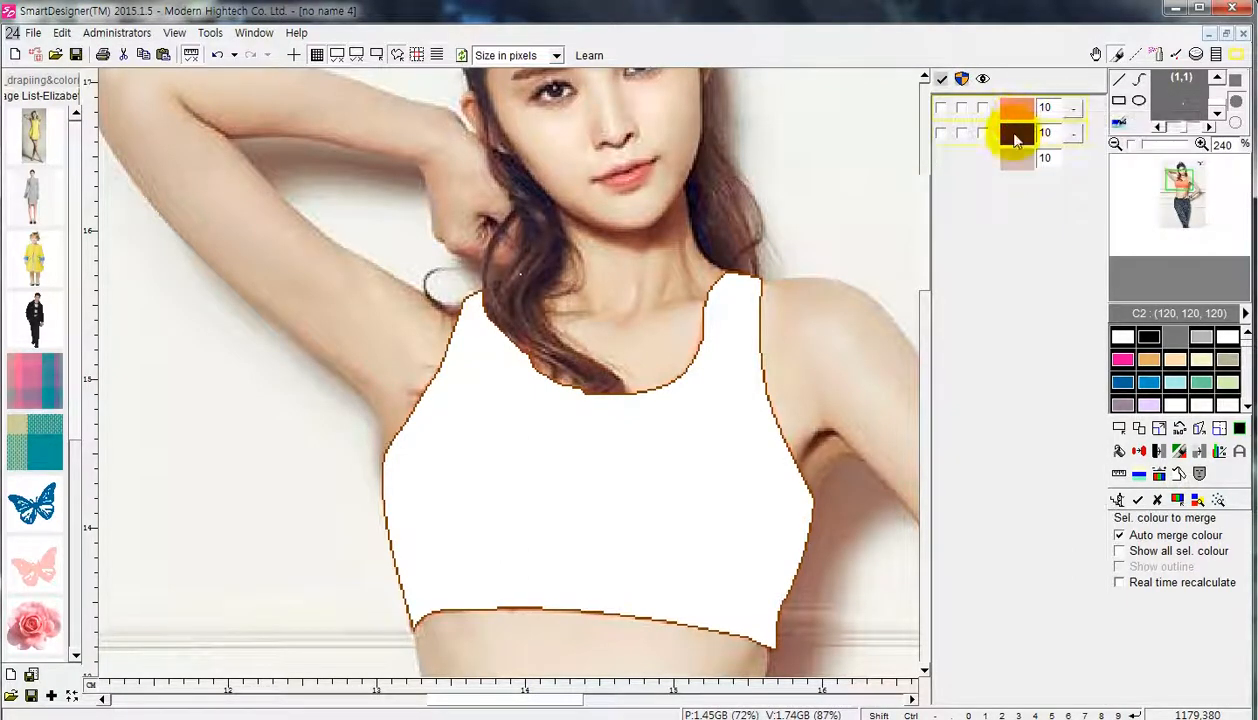
left_click(1017, 131)
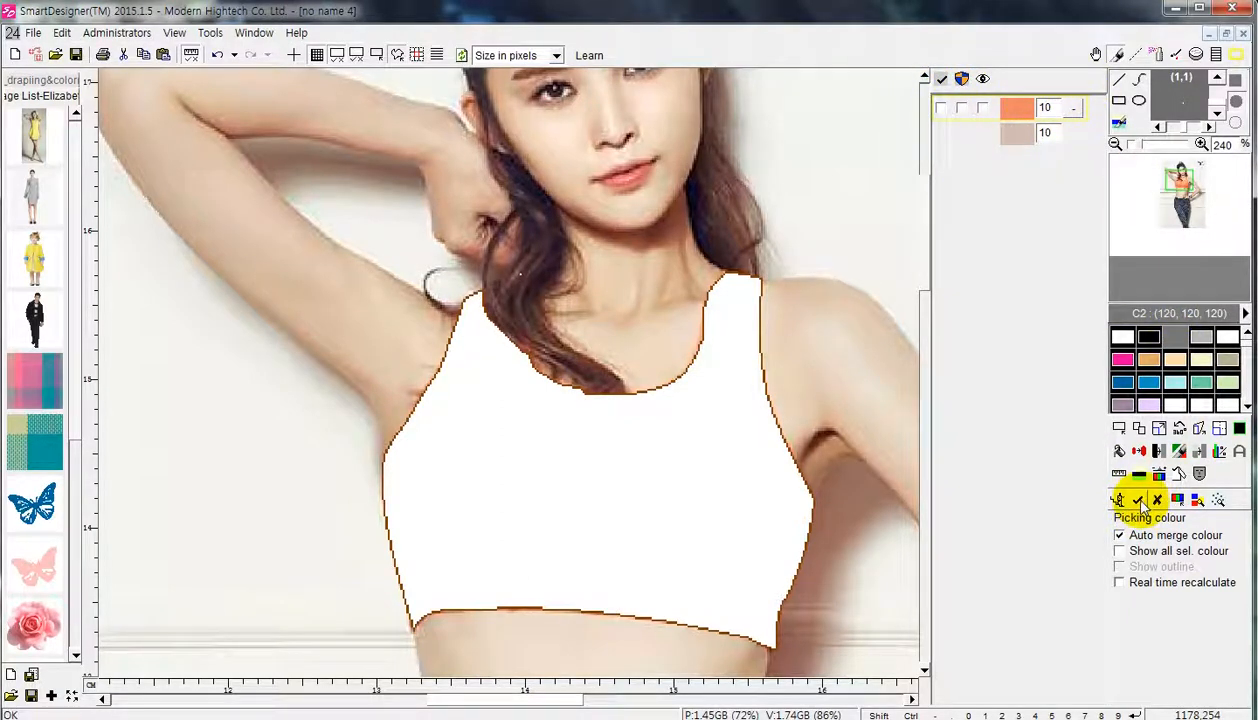
left_click(1140, 504)
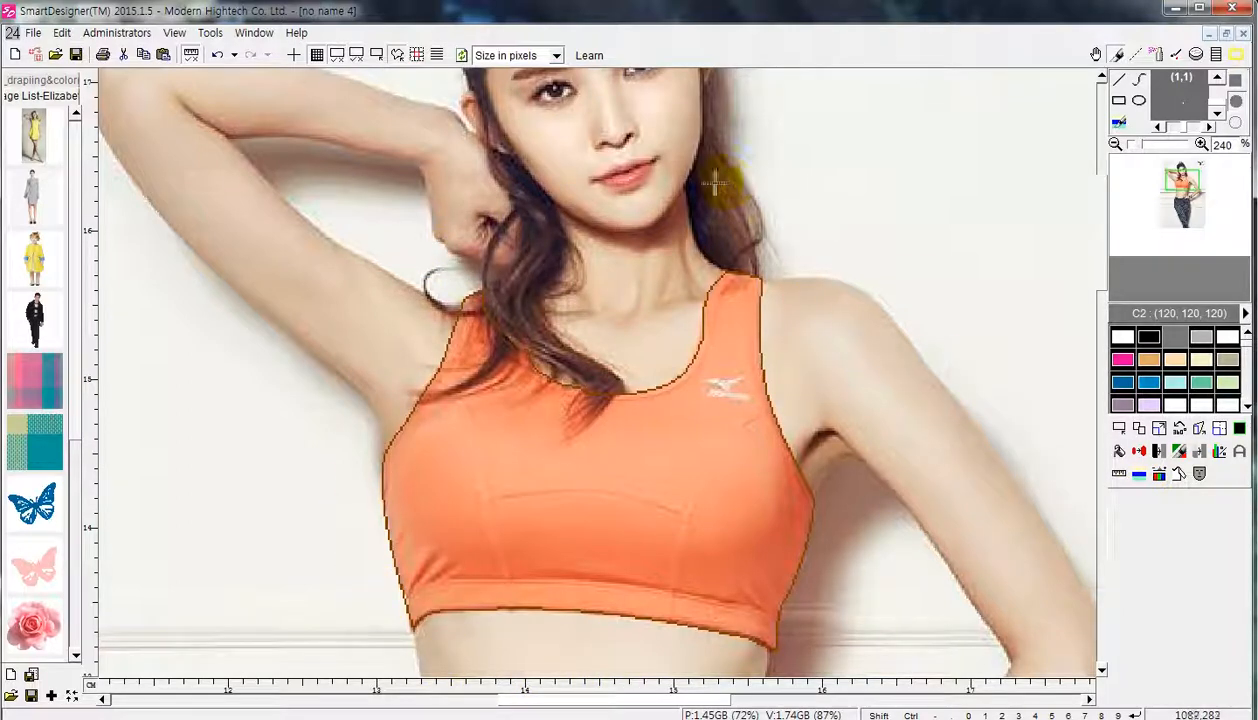
- Start Change colour and take the orange of the sports top as the From colour
scroll(846, 300, "down", 2)
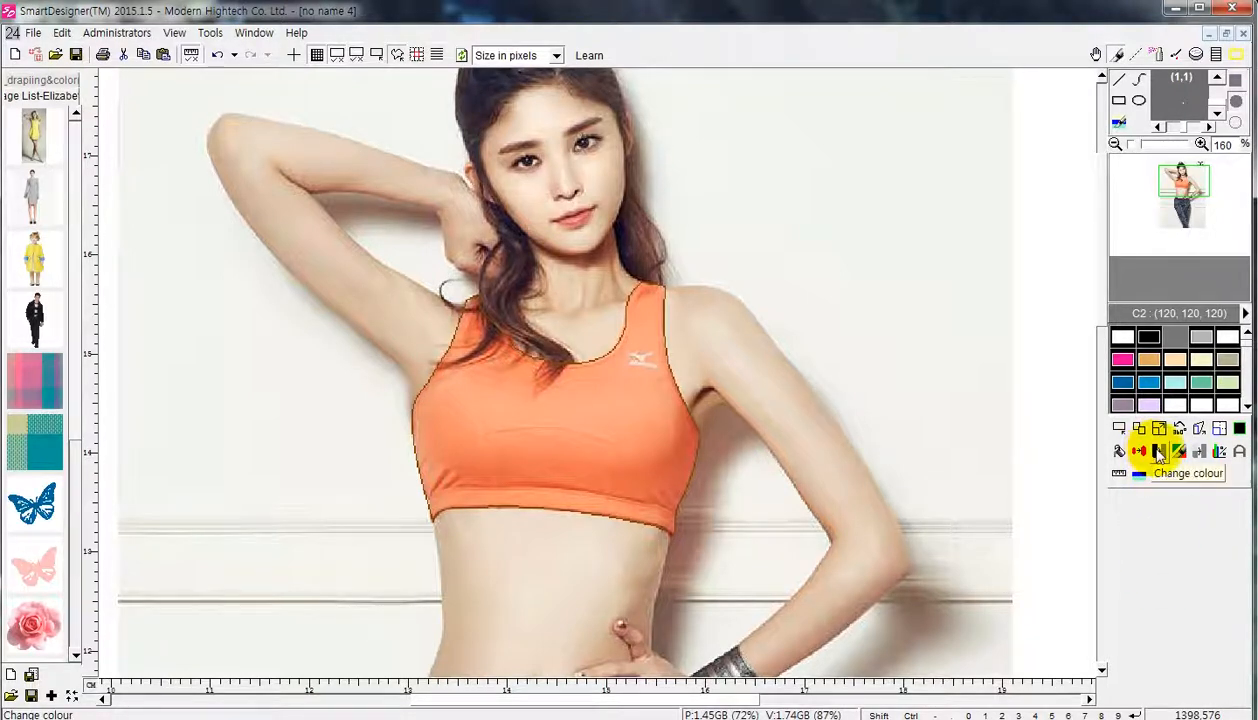
left_click(1159, 452)
left_click(599, 416)
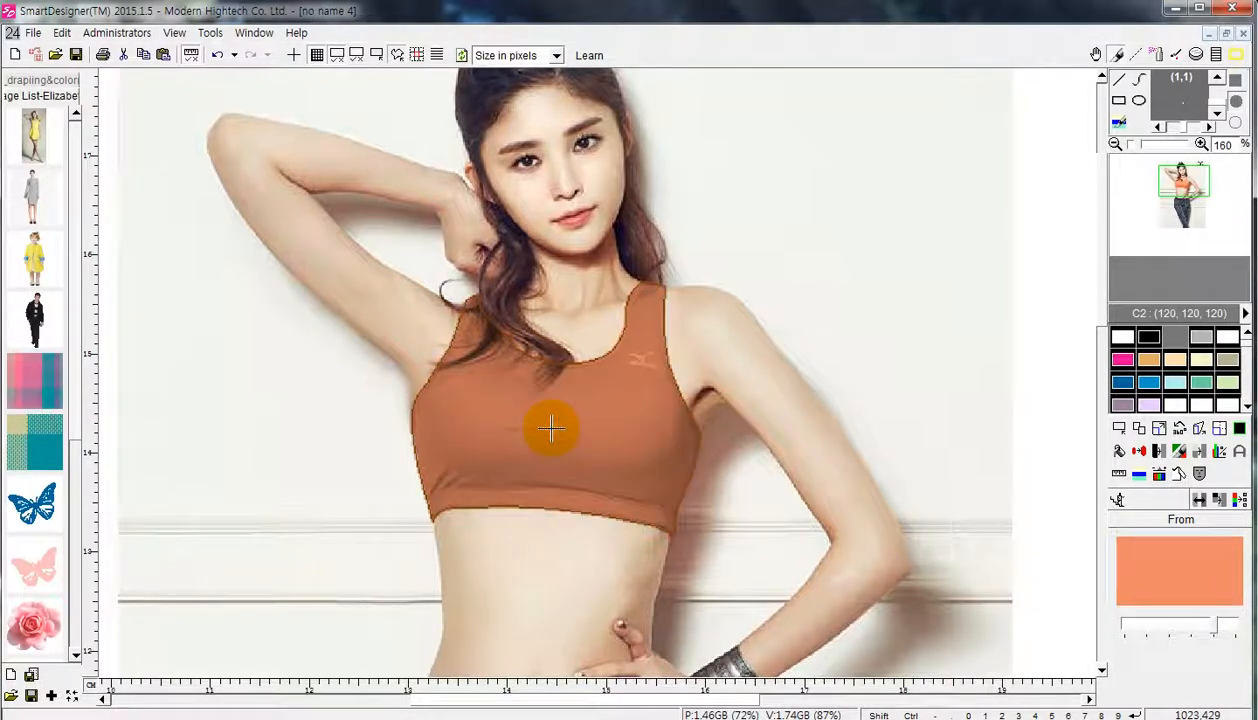
- Preview the top in several palette colours, including orange C6, pale green C14, the blues and grey C2
left_click(1146, 385)
left_click(1150, 363)
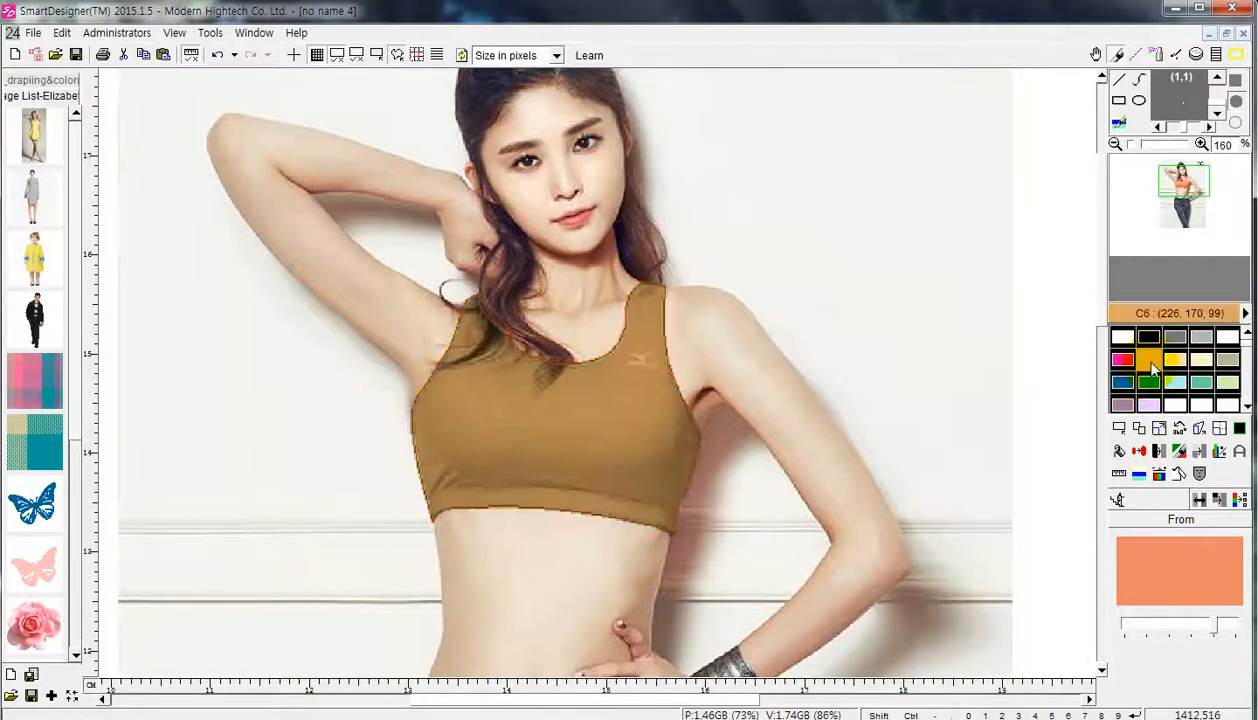
left_click(1200, 361)
left_click(1226, 337)
left_click(1230, 365)
left_click(1229, 383)
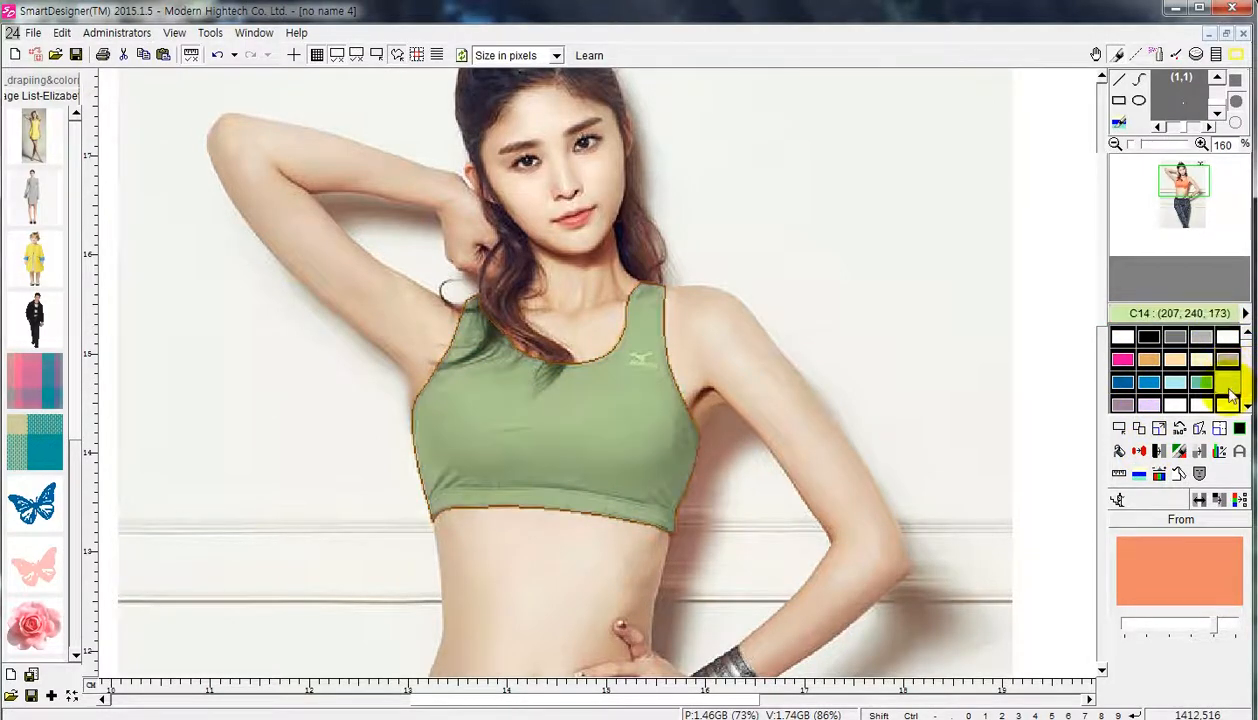
left_click(1201, 383)
left_click(1172, 384)
left_click(1150, 383)
left_click(1175, 337)
- Preview the top in further palette colours, including white C32, the pale tints, black and the dark reds
left_click(1248, 393)
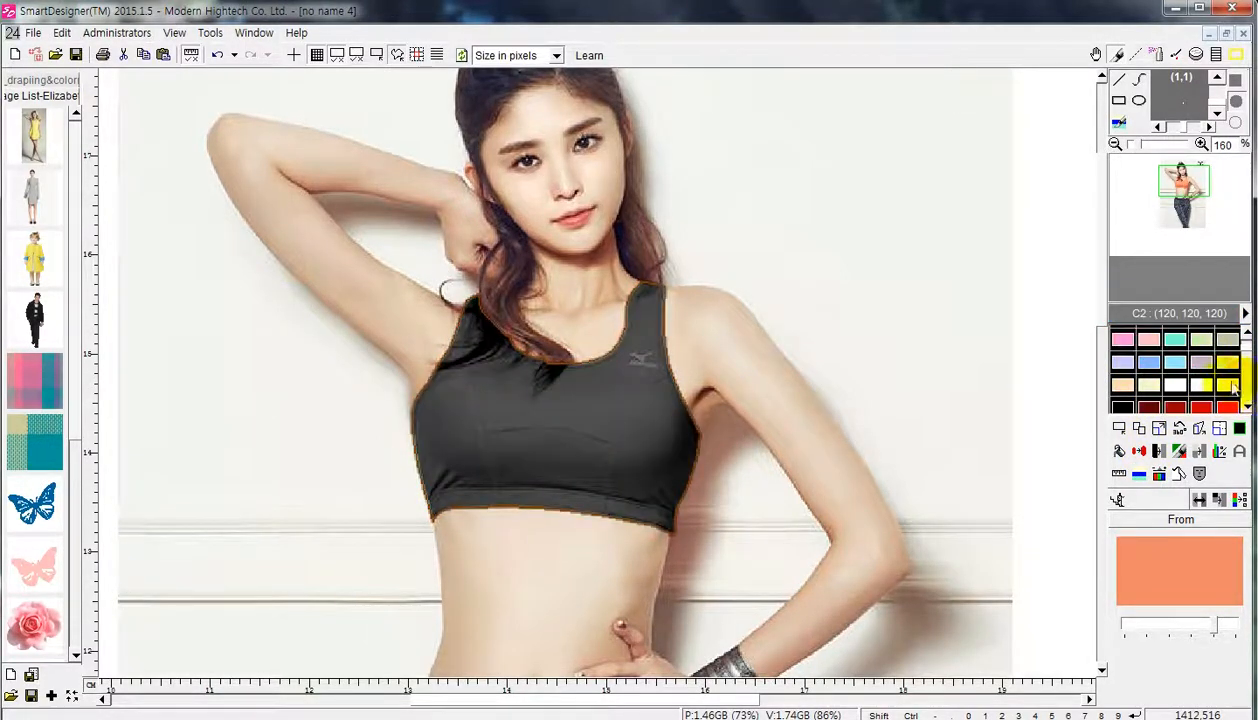
left_click(1204, 384)
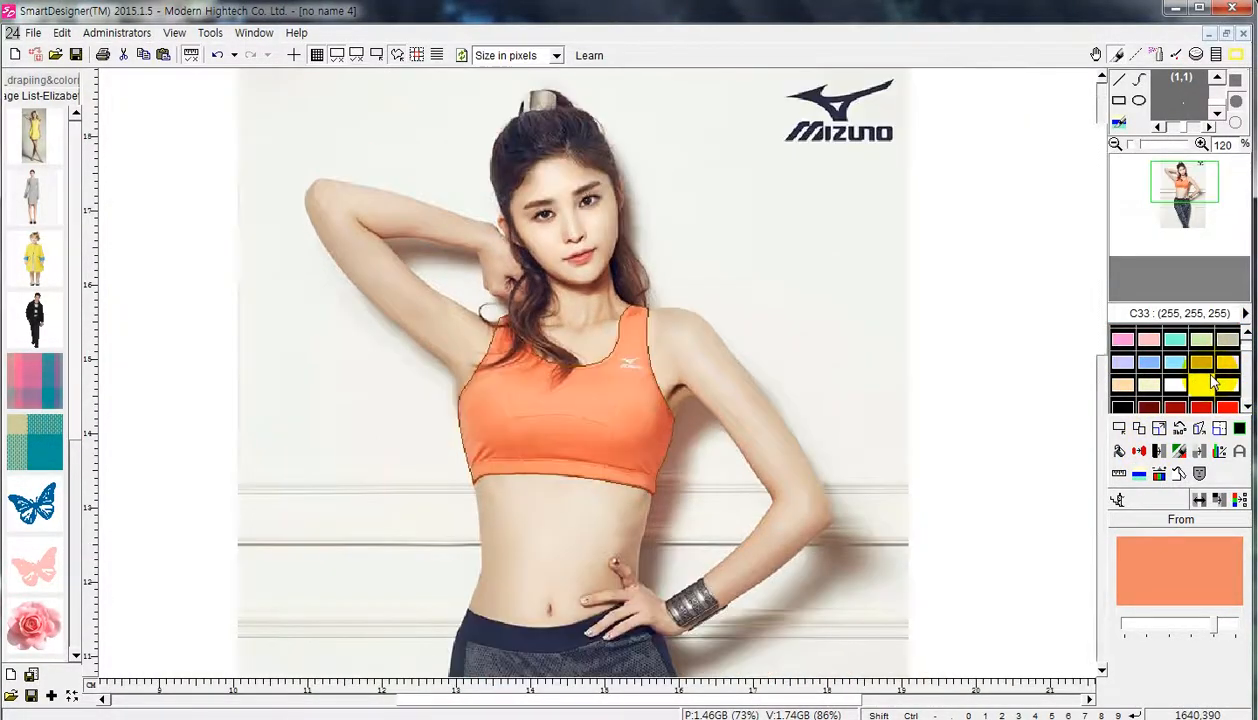
left_click(1176, 384)
left_click(1176, 362)
left_click(1206, 364)
left_click(1176, 384)
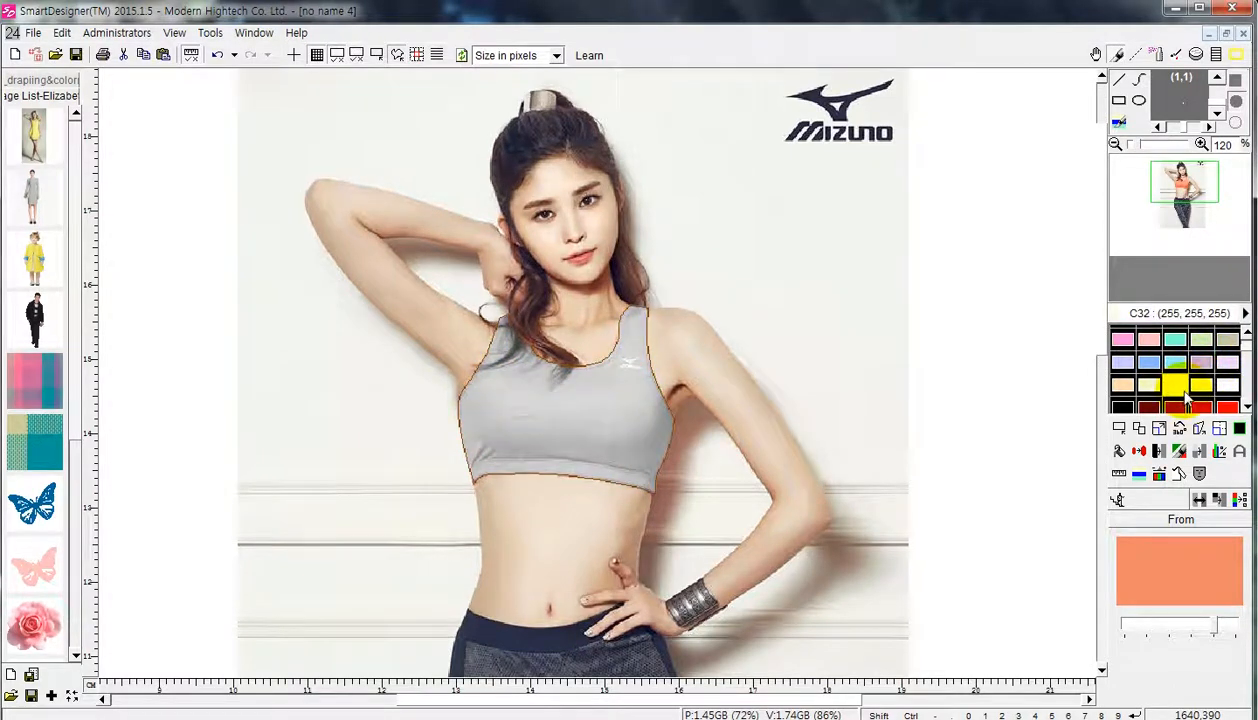
left_click(1149, 384)
left_click(1122, 407)
left_click(1176, 406)
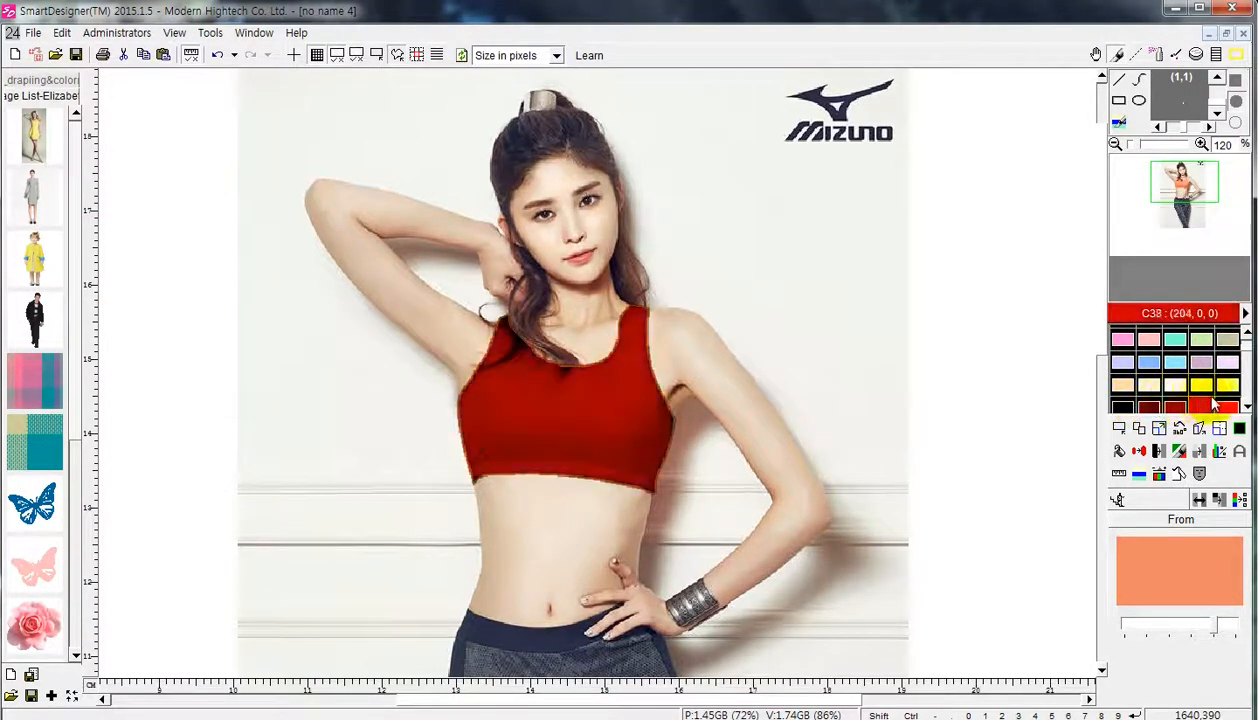
- Recolour the top with the aqua palette colour C22 (119, 253, 210), and undo the colour change
left_click(1248, 408)
double_click(1248, 408)
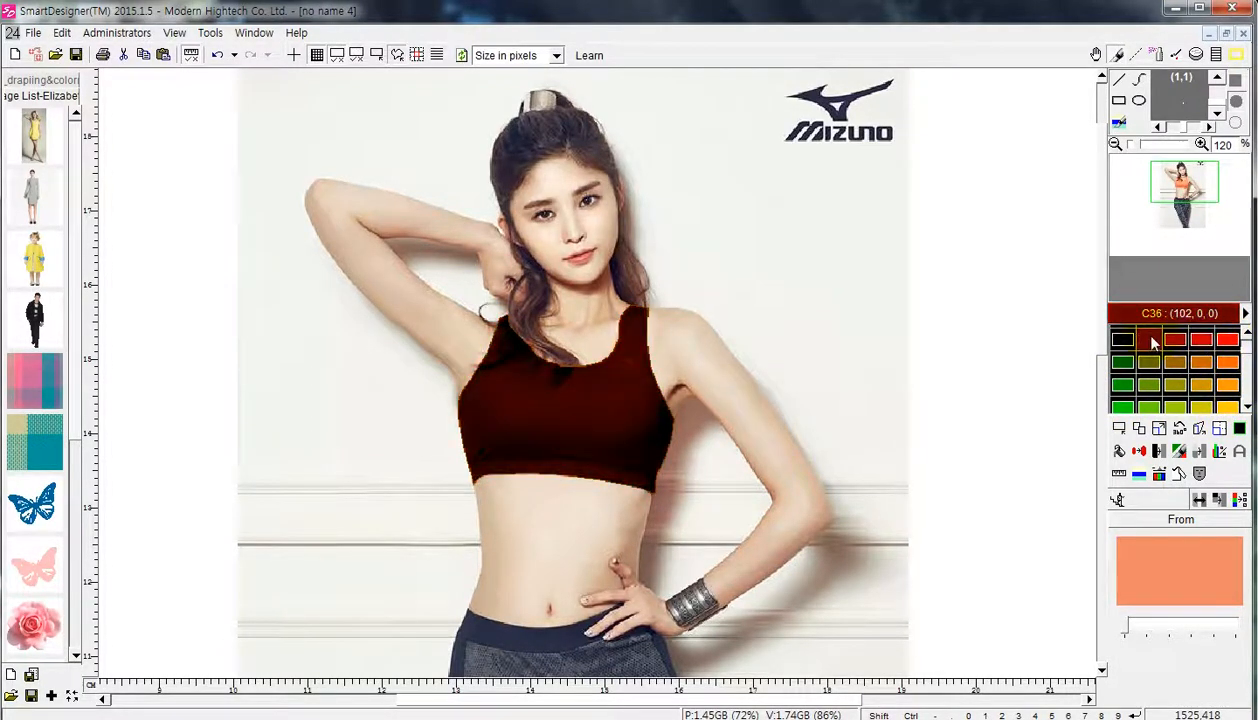
left_click(1246, 332)
left_click(1246, 332)
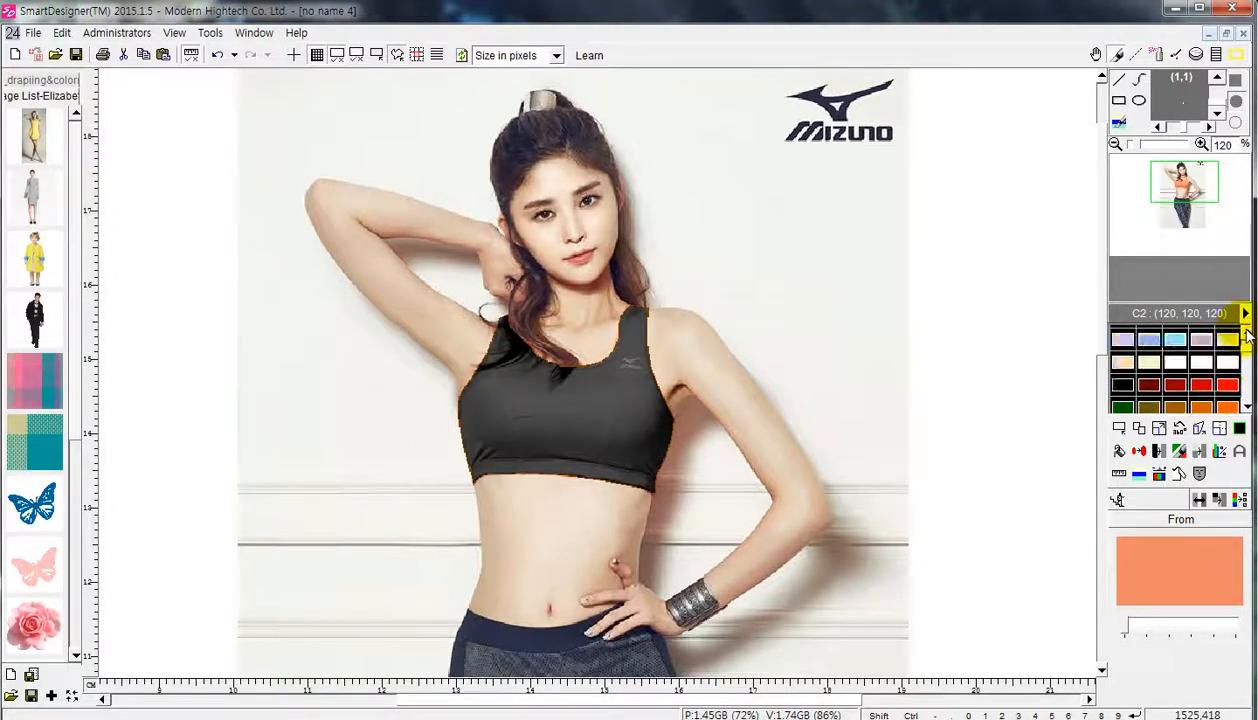
left_click(1246, 332)
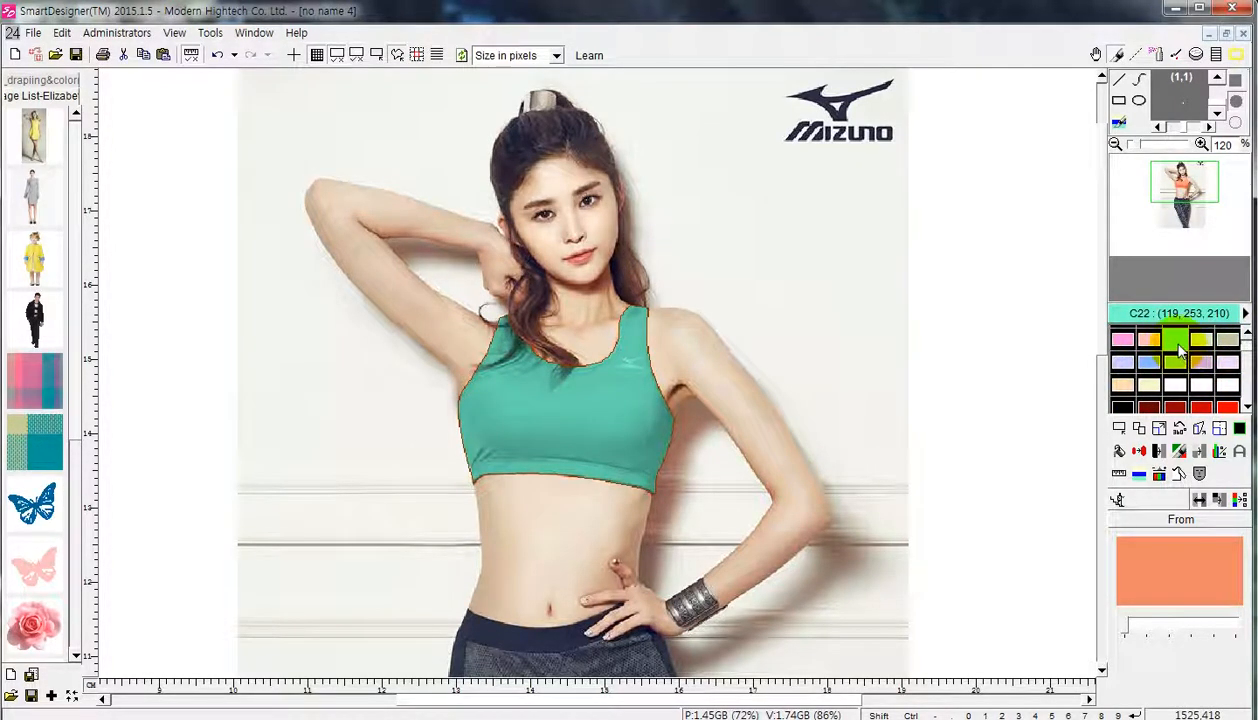
left_click(1180, 349)
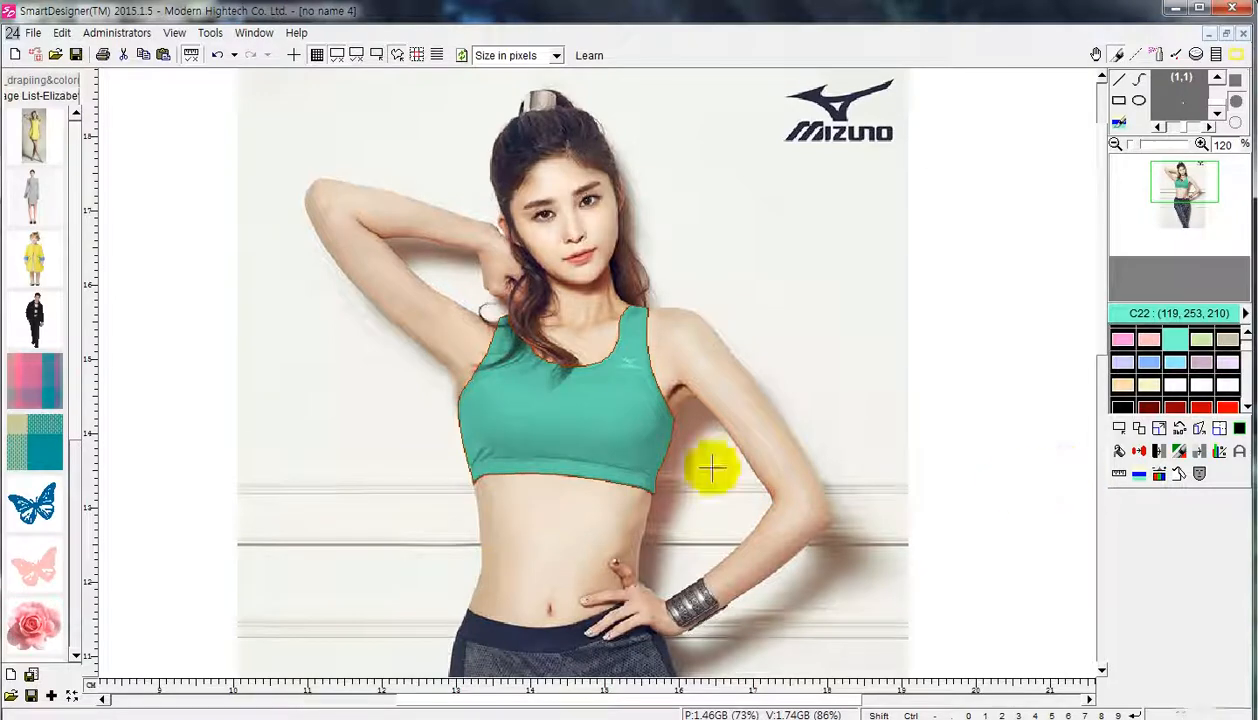
key("ctrl+z")
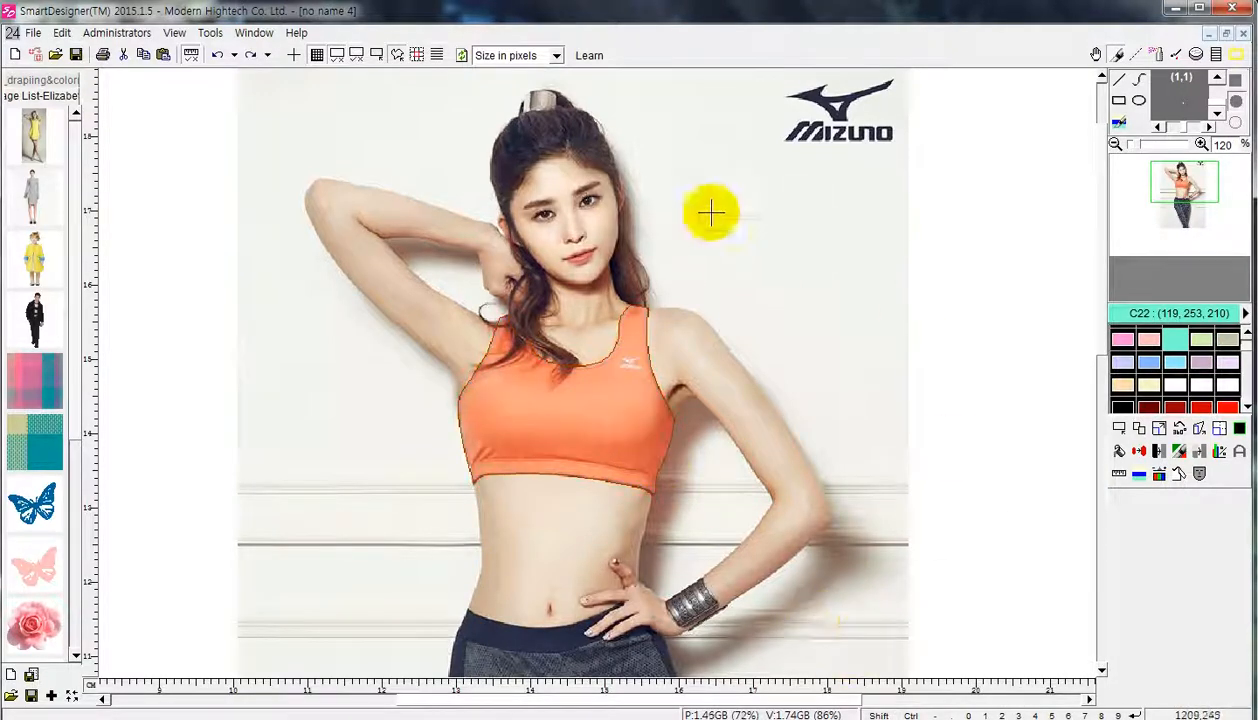
scroll(767, 414, "down", 1)
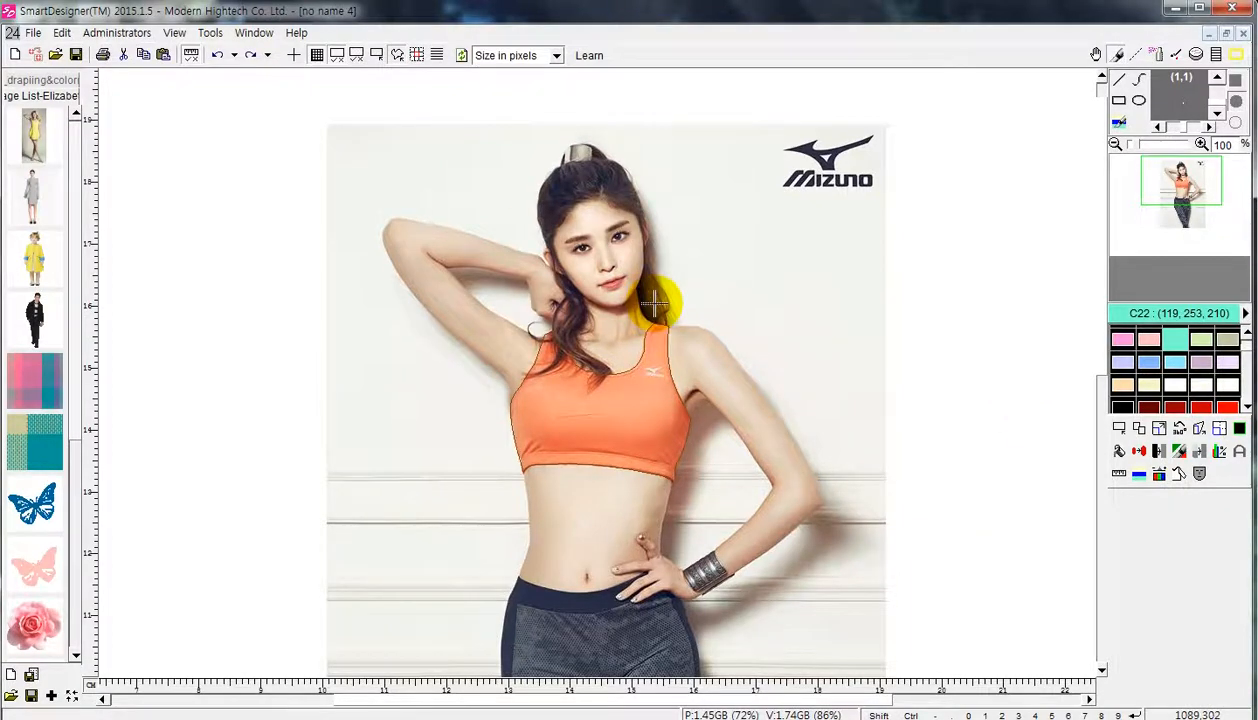
scroll(660, 300, "down", 1)
scroll(686, 320, "up", 1)
scroll(688, 309, "down", 1)
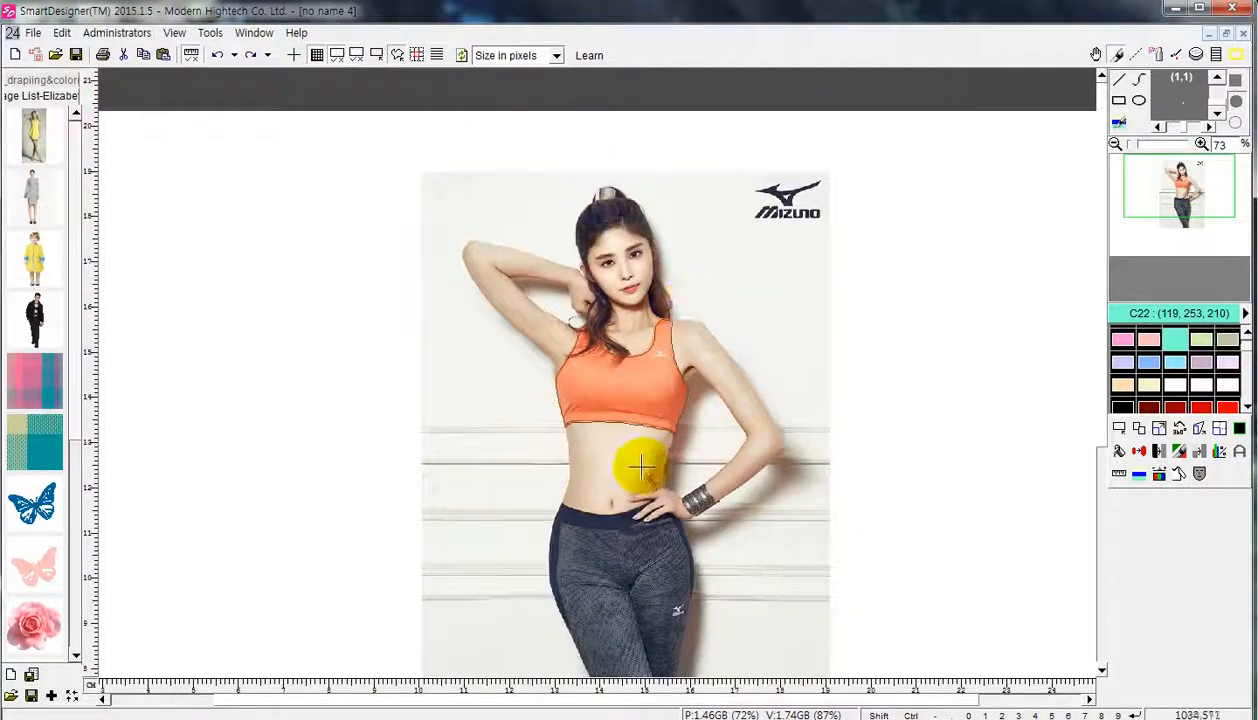
scroll(645, 463, "up", 1)
scroll(650, 462, "down", 1)
scroll(710, 280, "up", 2)
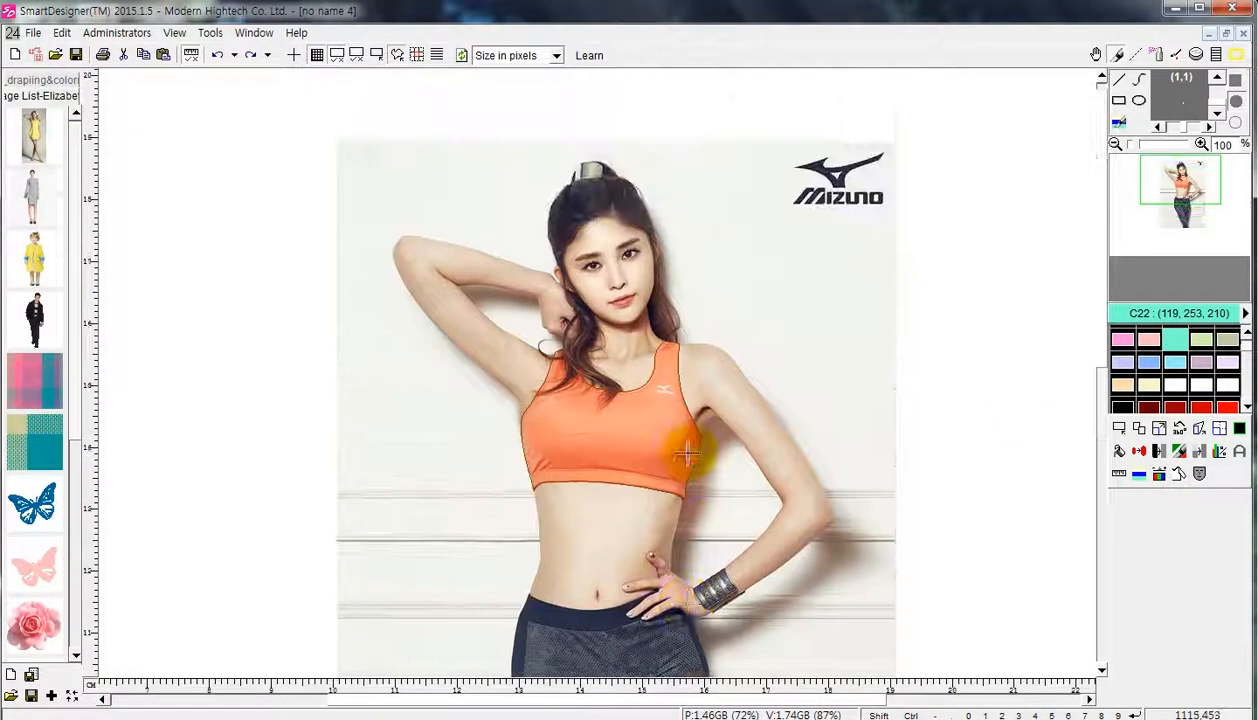
- Start Select image, keep the existing irregular selection, and switch to a rectangular selection around the whole model photo
left_click(1118, 430)
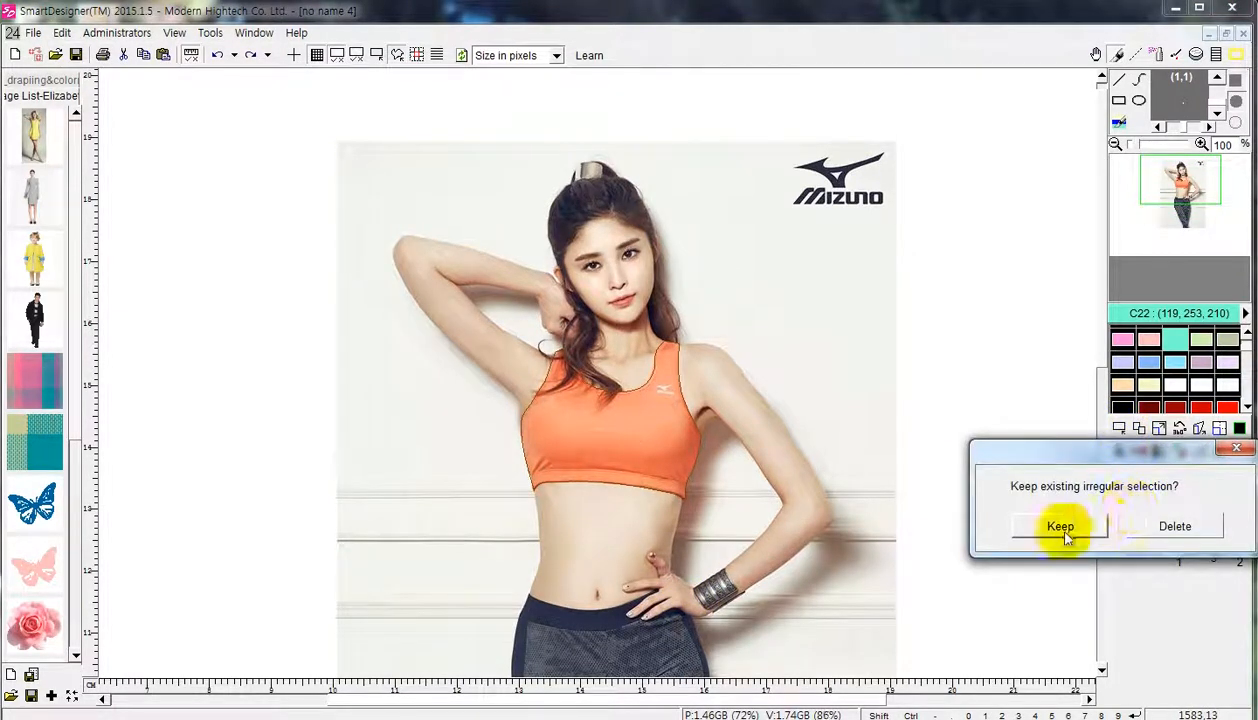
left_click(1239, 451)
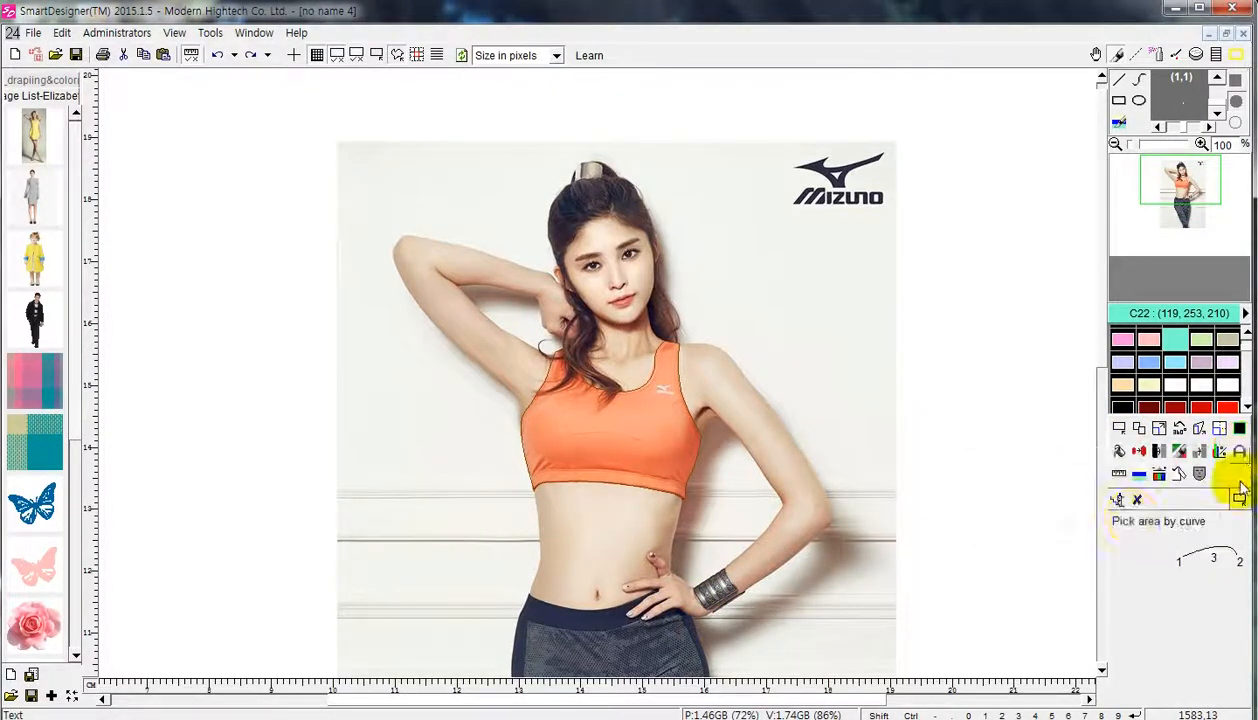
left_click(1118, 501)
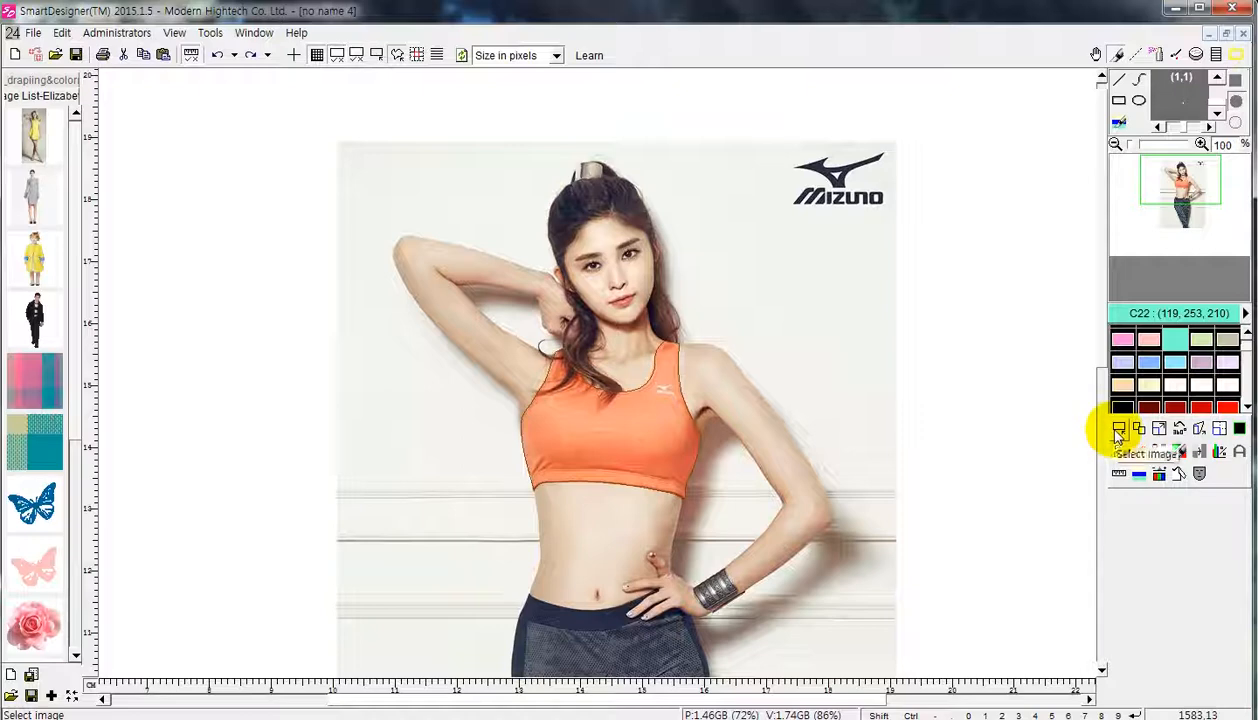
left_click(1118, 430)
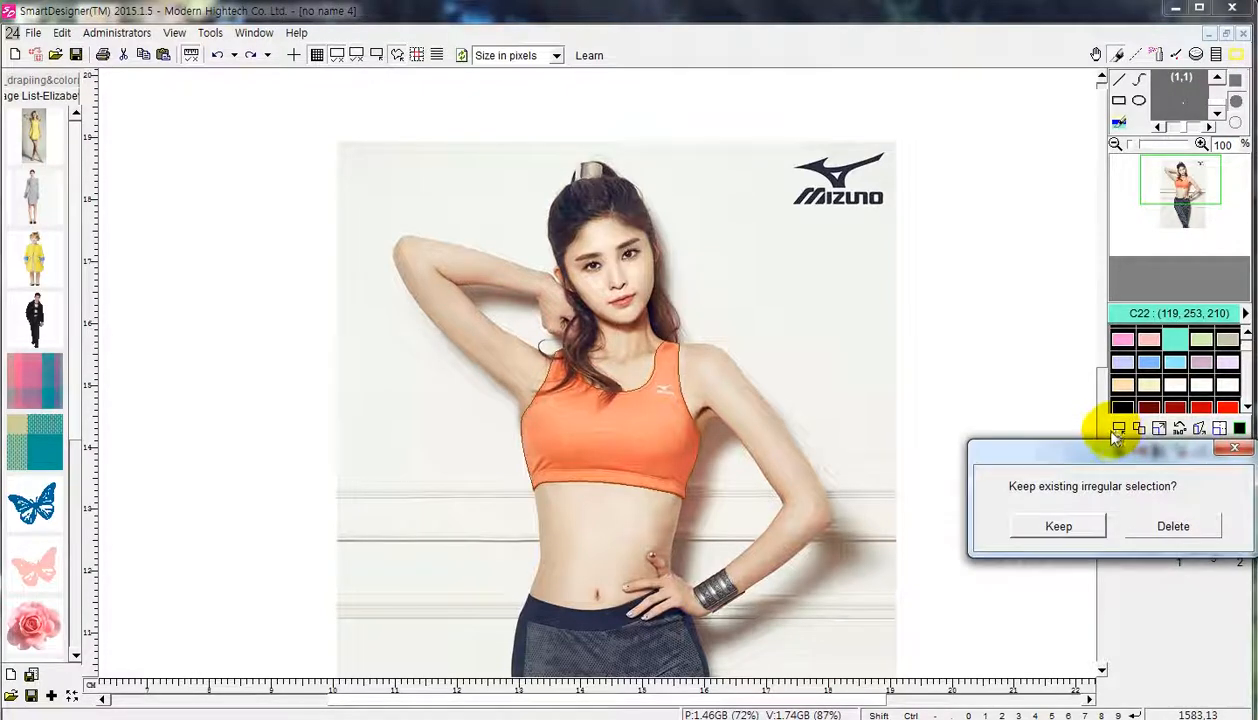
left_click(1060, 526)
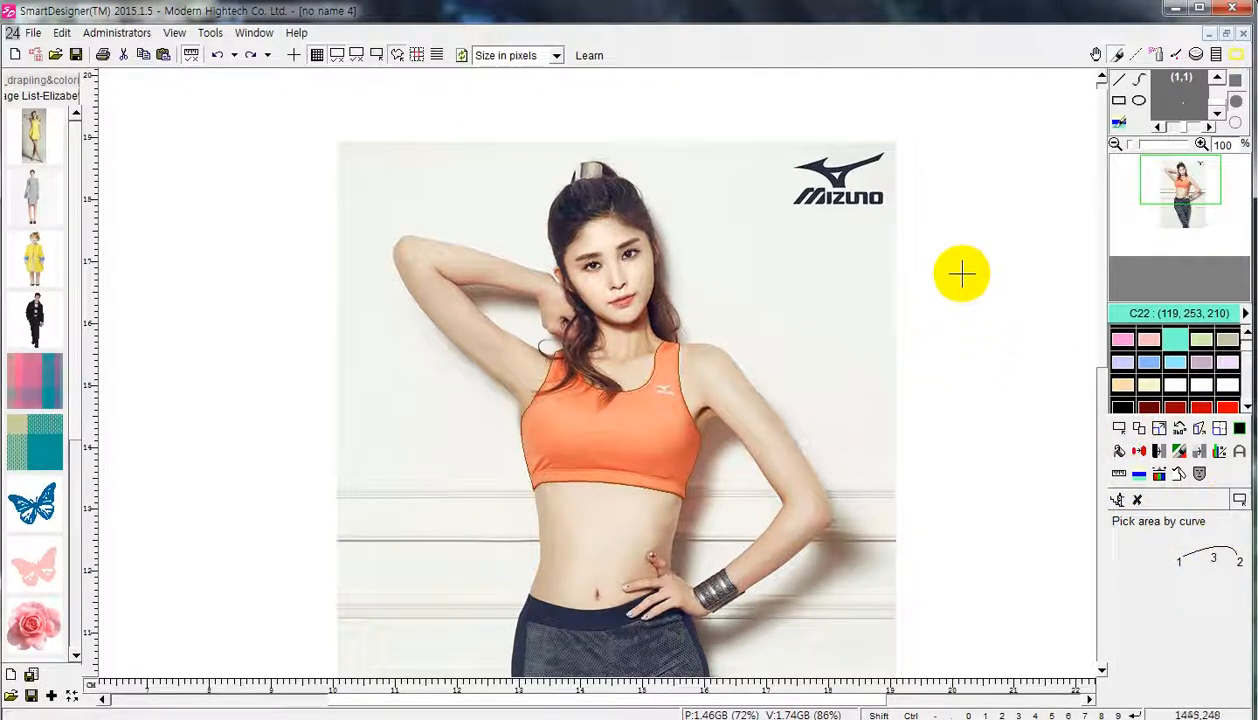
left_click(1240, 500)
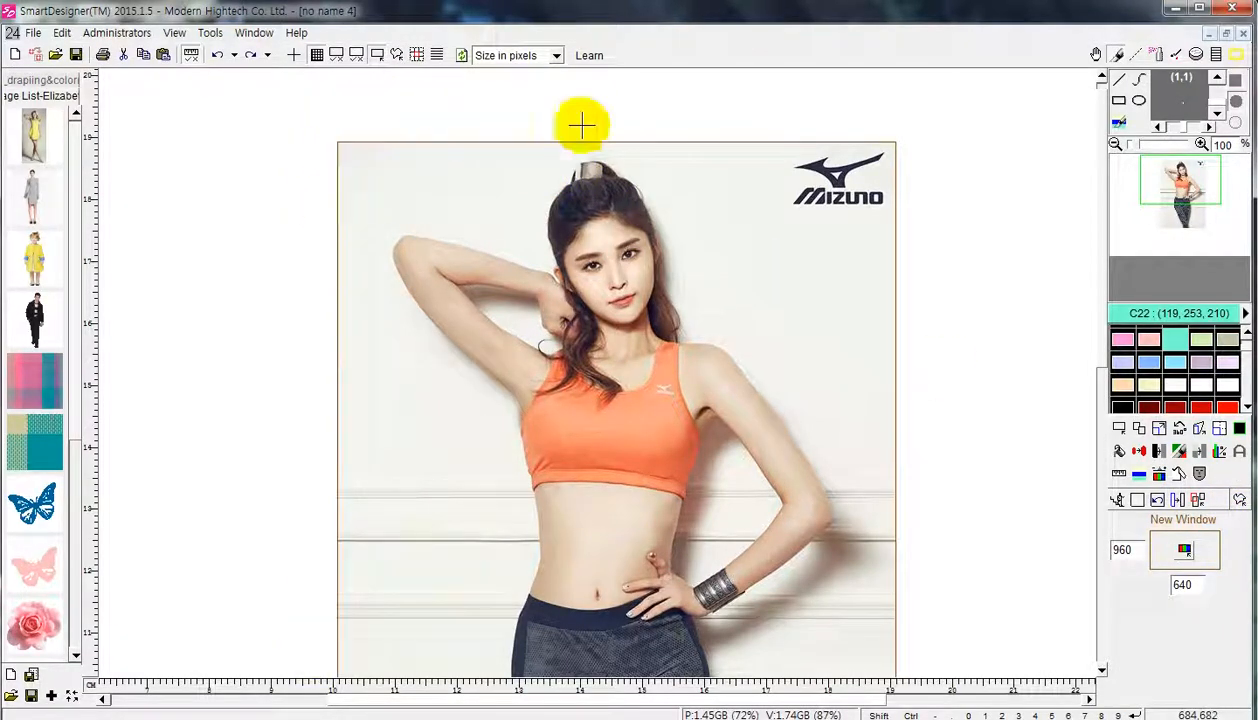
- Add the selected full-length model photo to the end of the image list
scroll(893, 503, "down", 6)
scroll(637, 470, "up", 4)
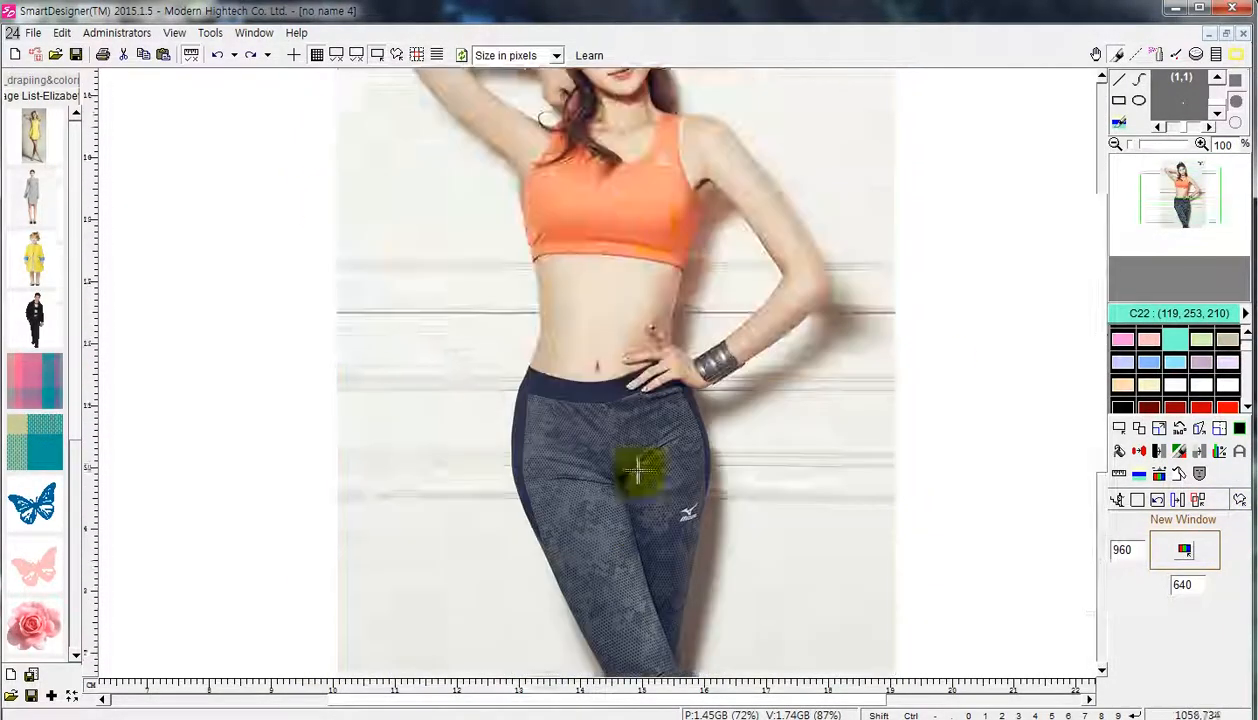
scroll(455, 599, "up", 3)
scroll(480, 537, "down", 3)
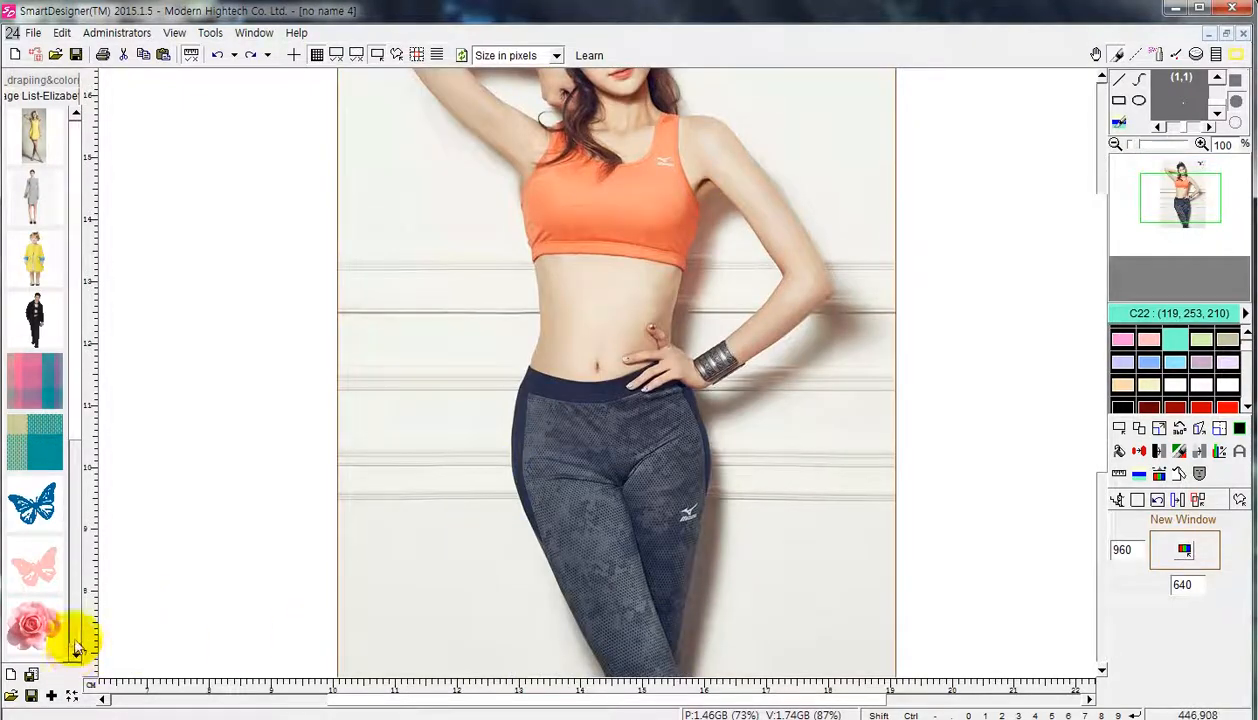
scroll(77, 645, "down", 3)
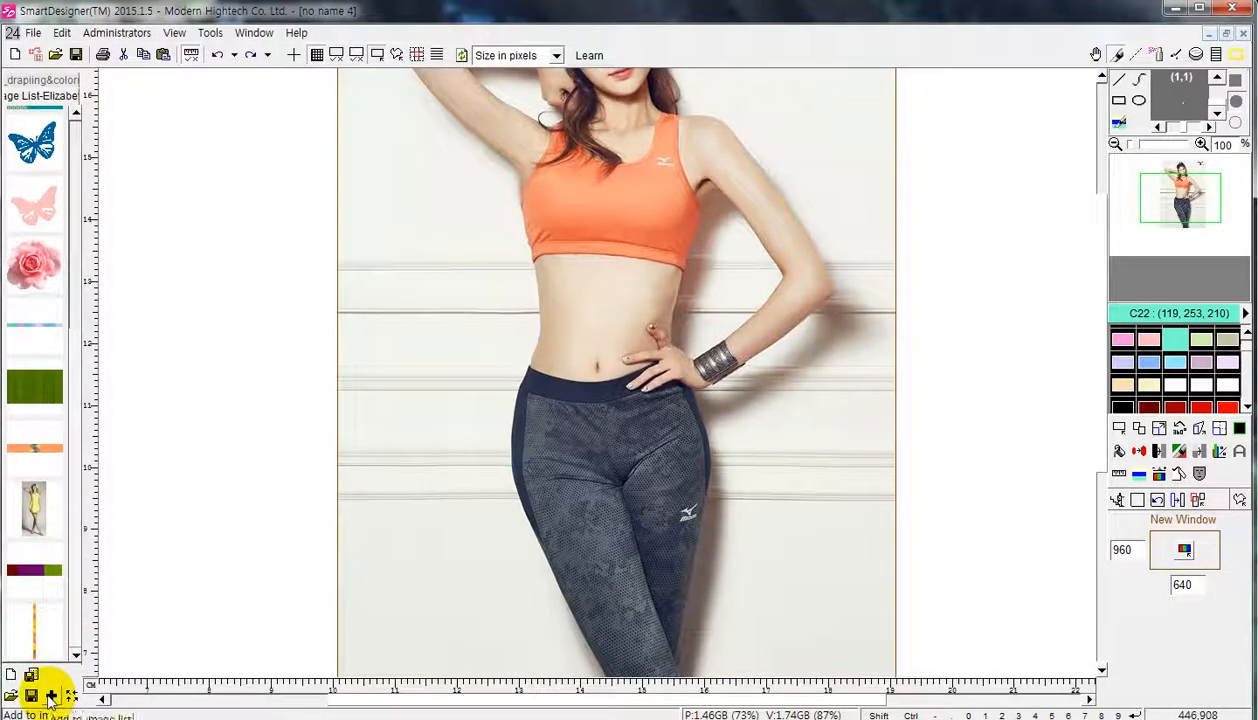
left_click(50, 697)
scroll(81, 641, "down", 1)
scroll(818, 377, "up", 3)
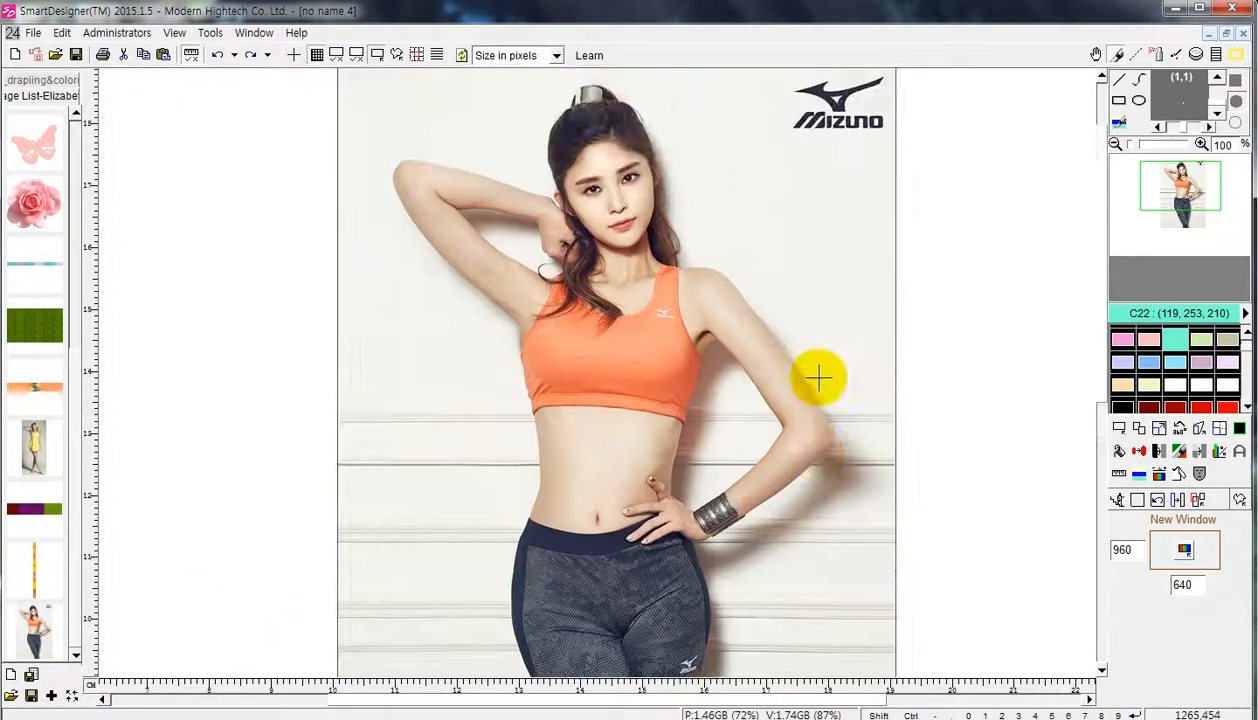
scroll(385, 233, "up", 2)
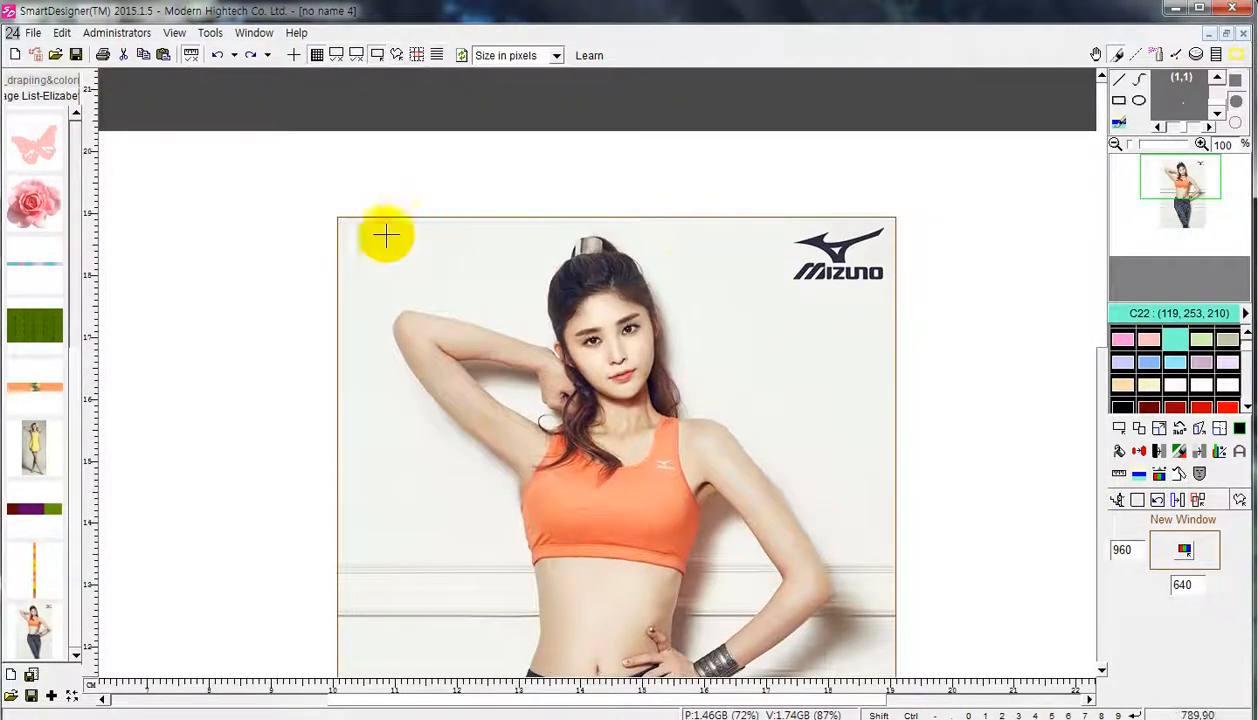
scroll(937, 382, "down", 4)
scroll(937, 382, "up", 3)
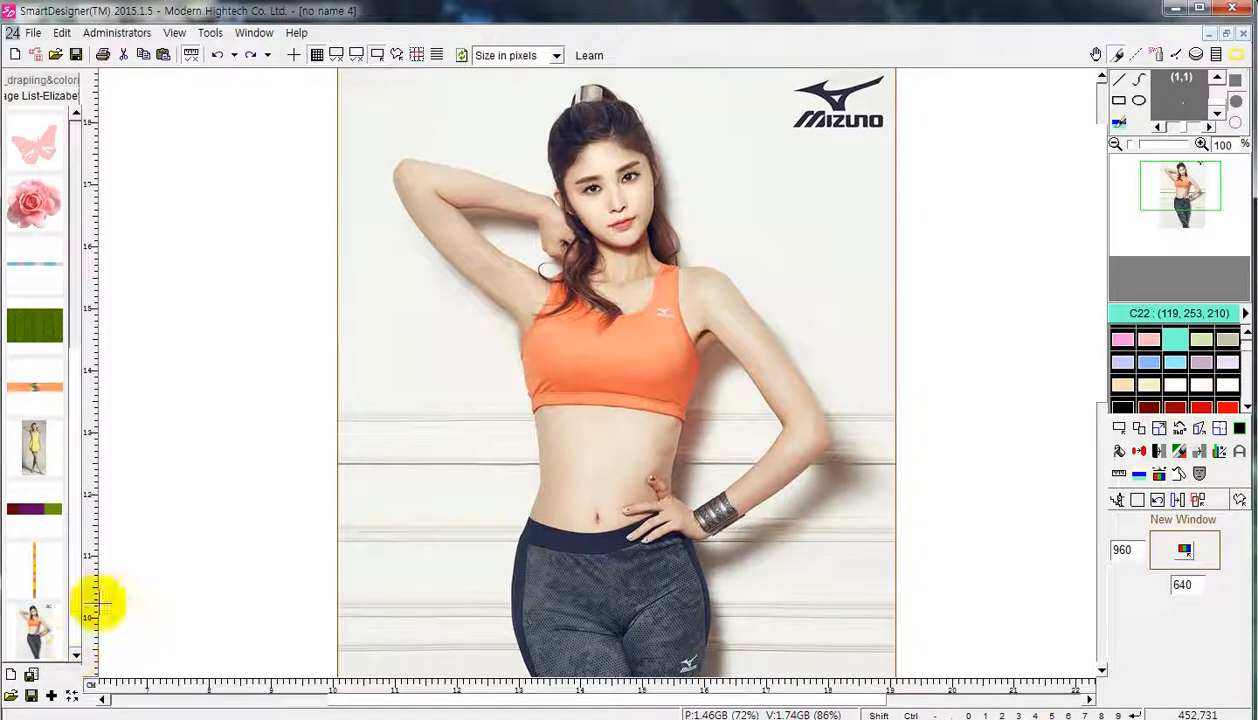
scroll(950, 348, "down", 1)
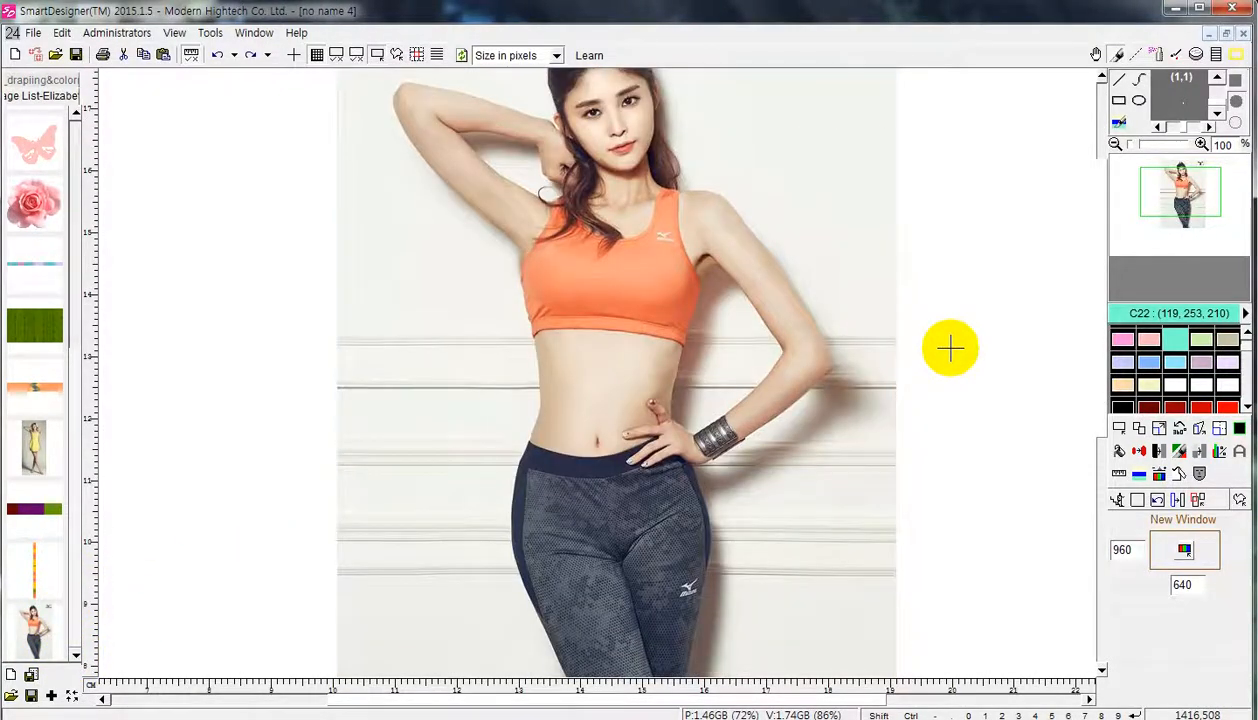
scroll(950, 348, "up", 1)
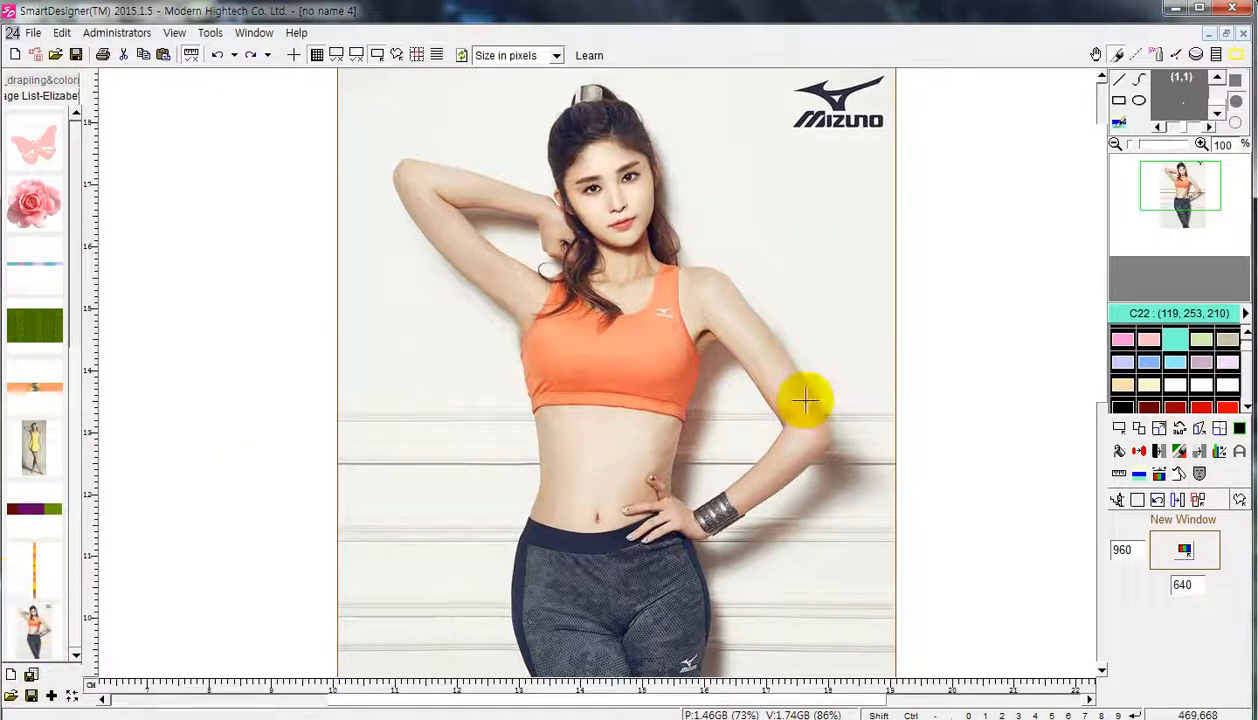
scroll(800, 399, "down", 1)
scroll(806, 402, "up", 1)
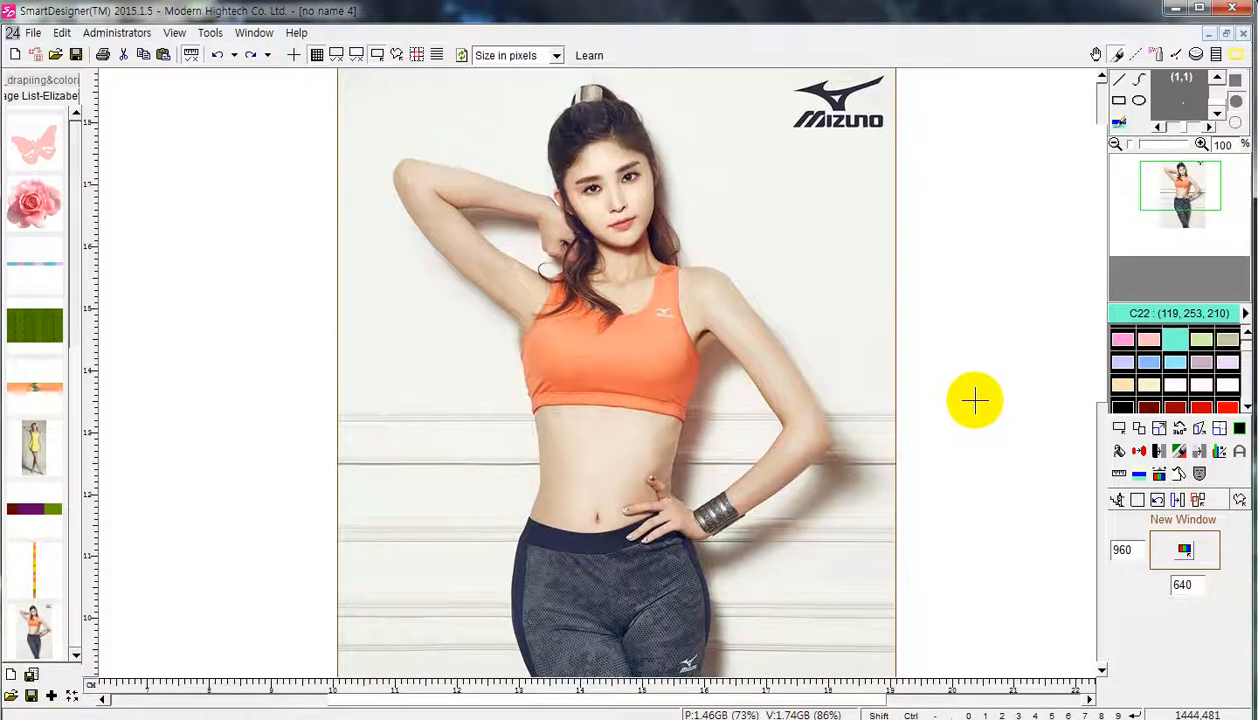
scroll(974, 400, "down", 1)
scroll(974, 400, "up", 1)
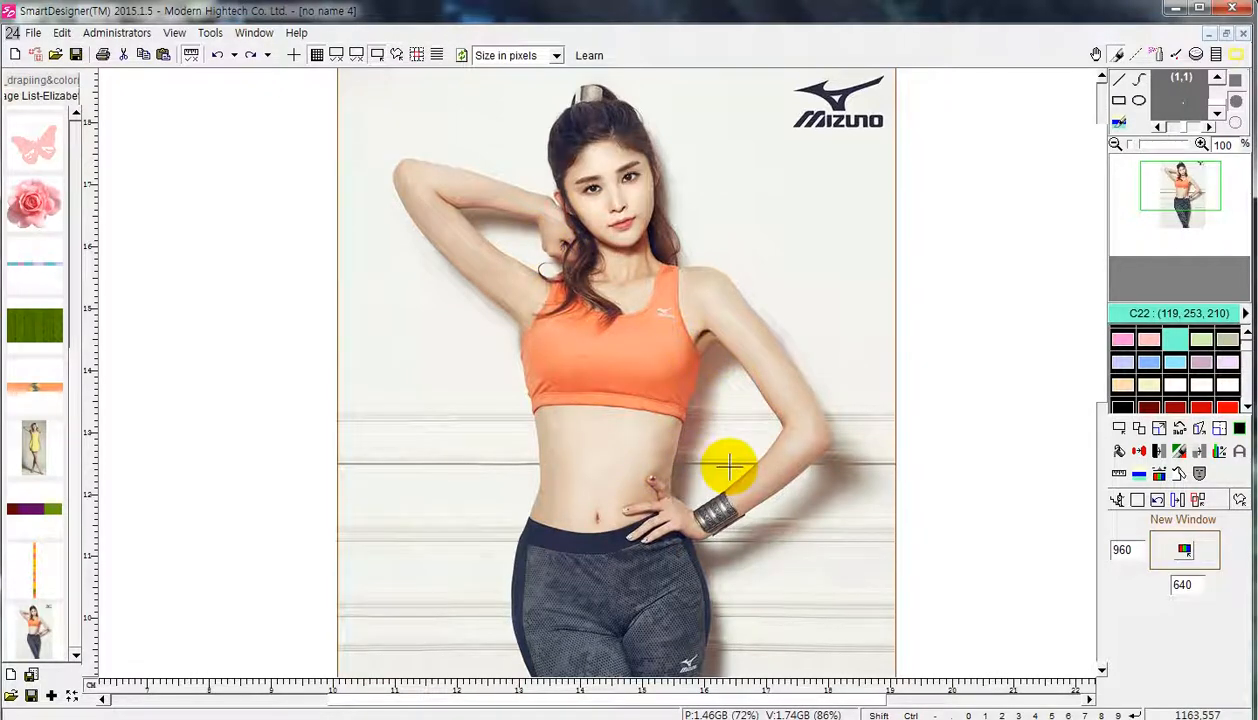
scroll(988, 398, "down", 2)
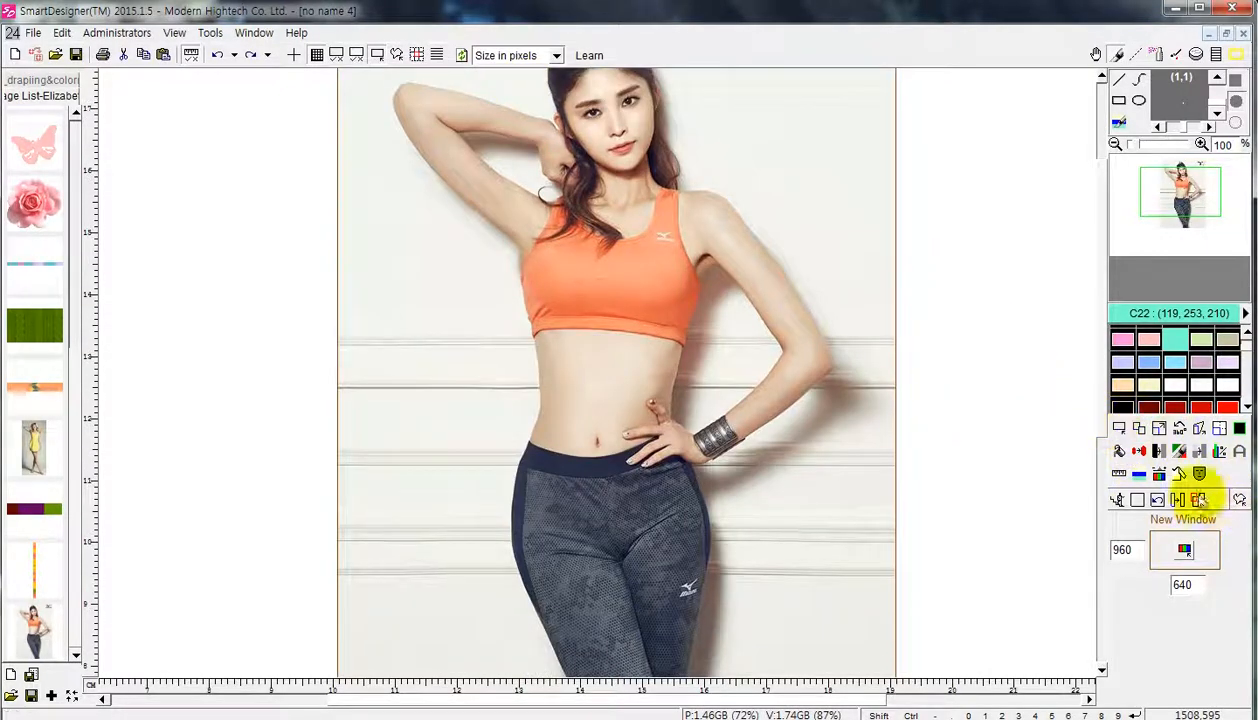
scroll(813, 330, "up", 1)
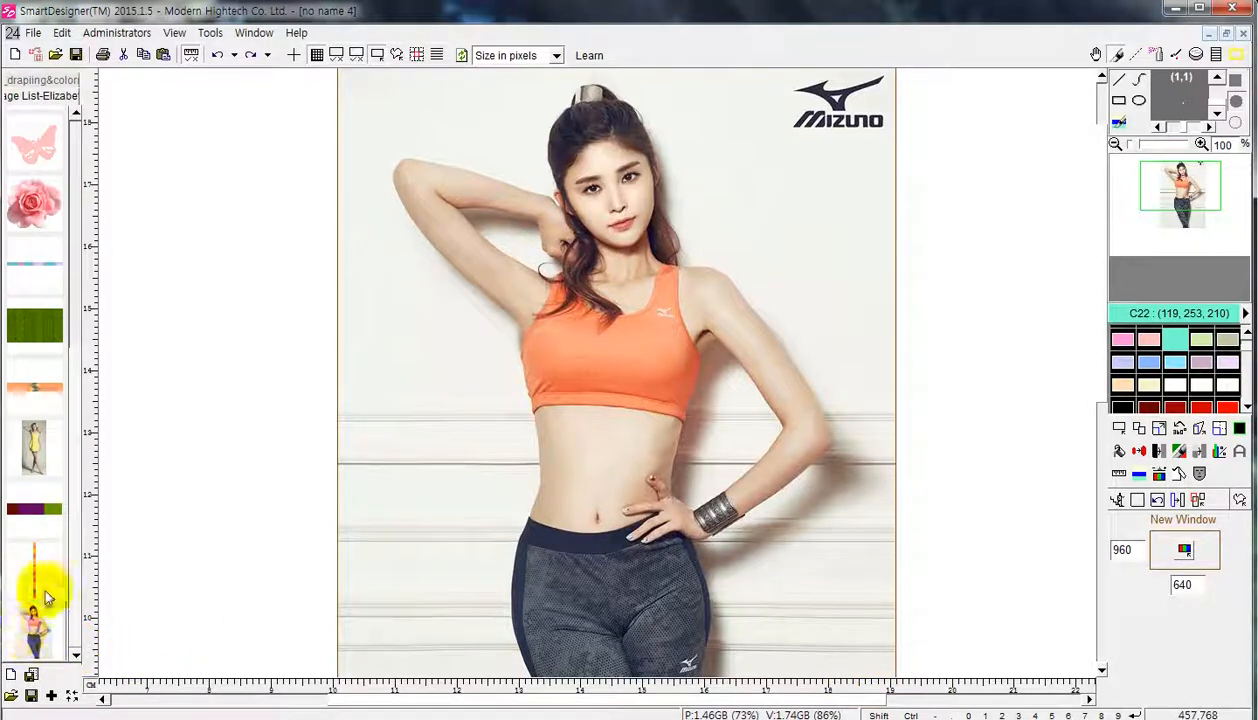
- Minimise the photo's window and create a maximised new general image of 1980 by 1440 pixels, full colours, 180 dpi
left_click(1209, 34)
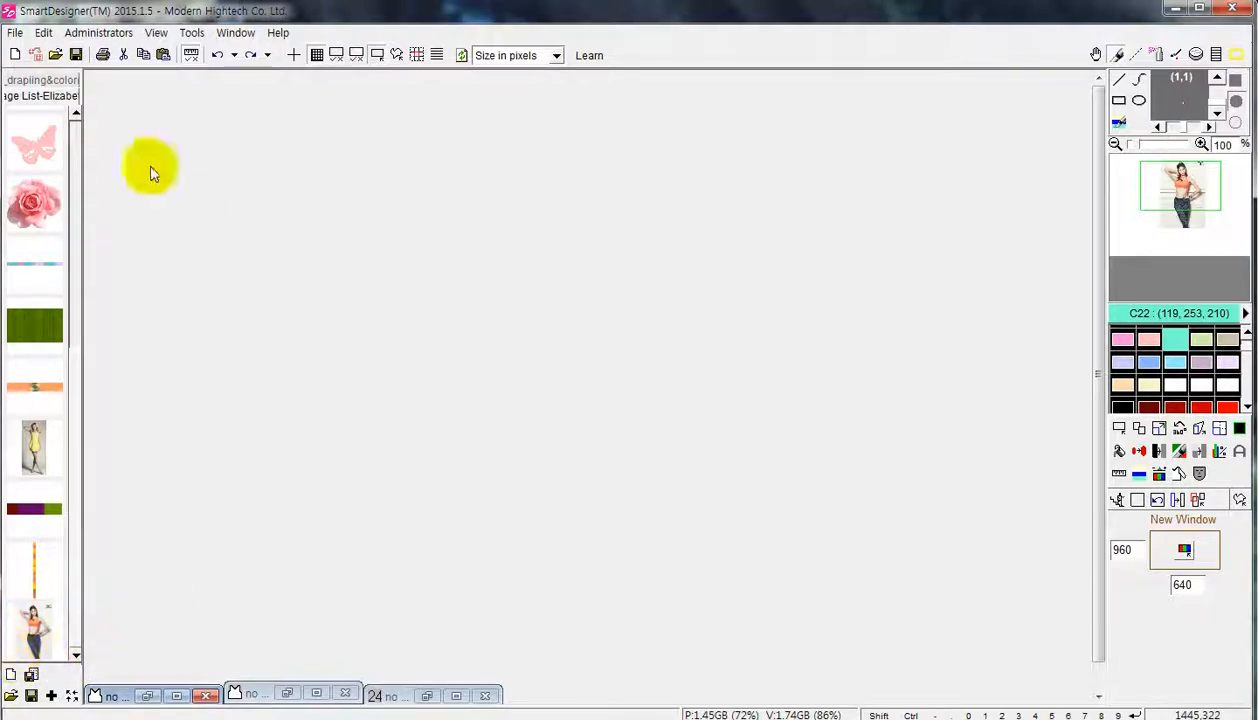
left_click(14, 34)
left_click(44, 58)
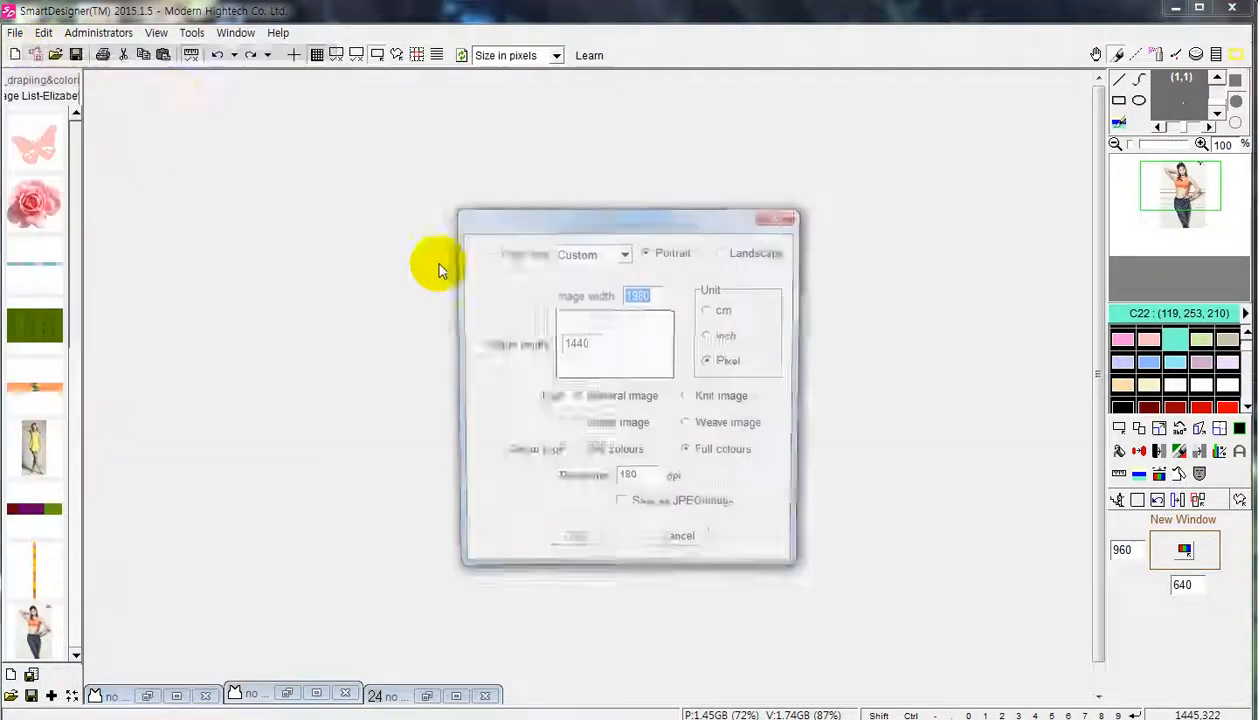
left_click(612, 397)
left_click(576, 546)
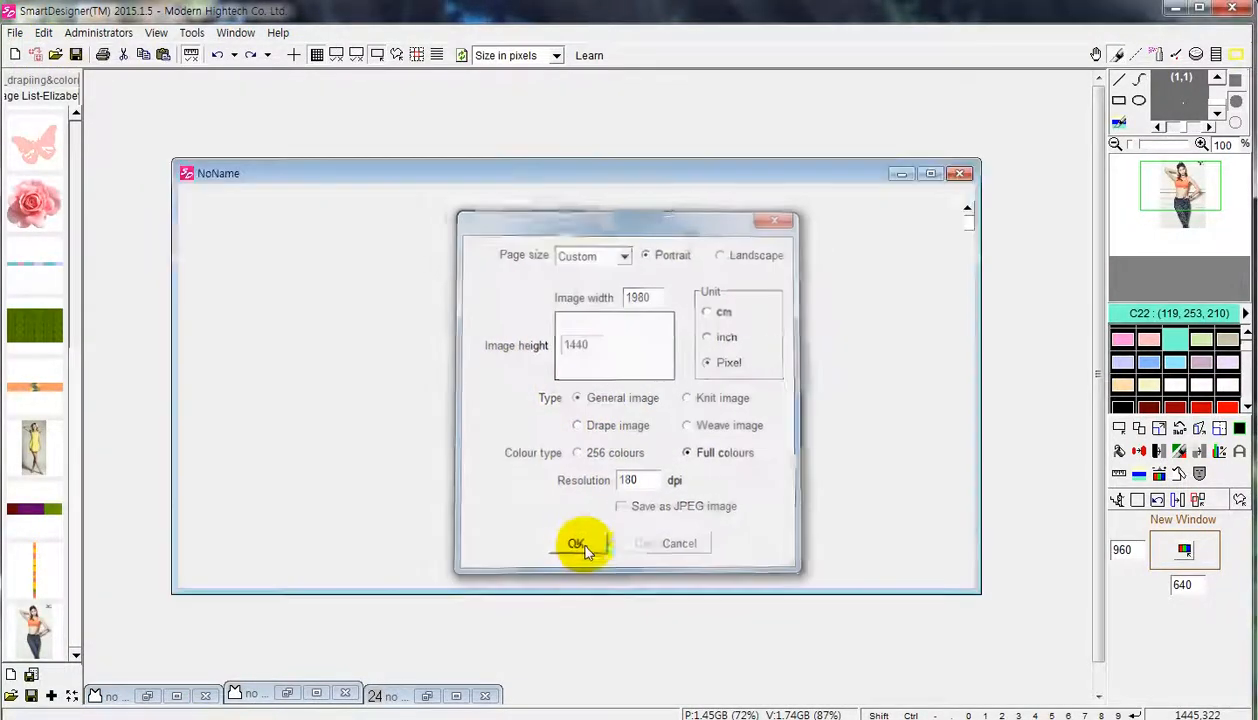
left_click(935, 175)
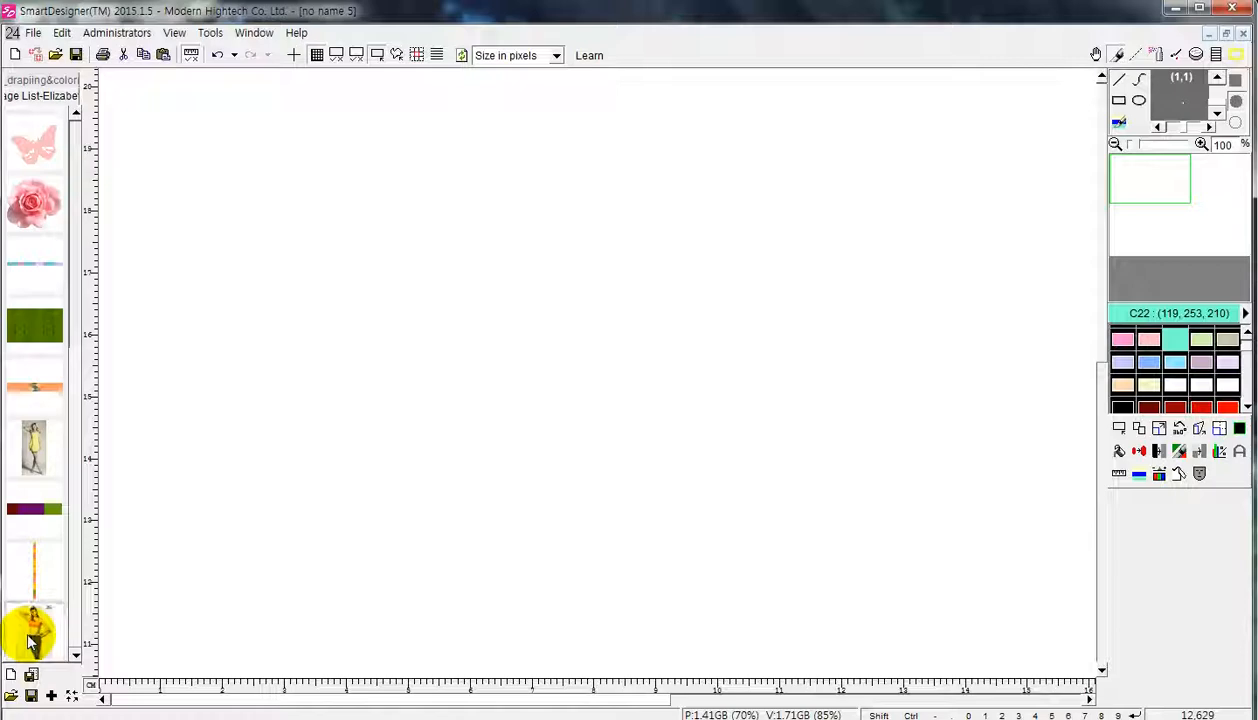
- Place the stored model photo from the image list near the middle of the blank canvas
right_click(30, 637)
left_click(64, 485)
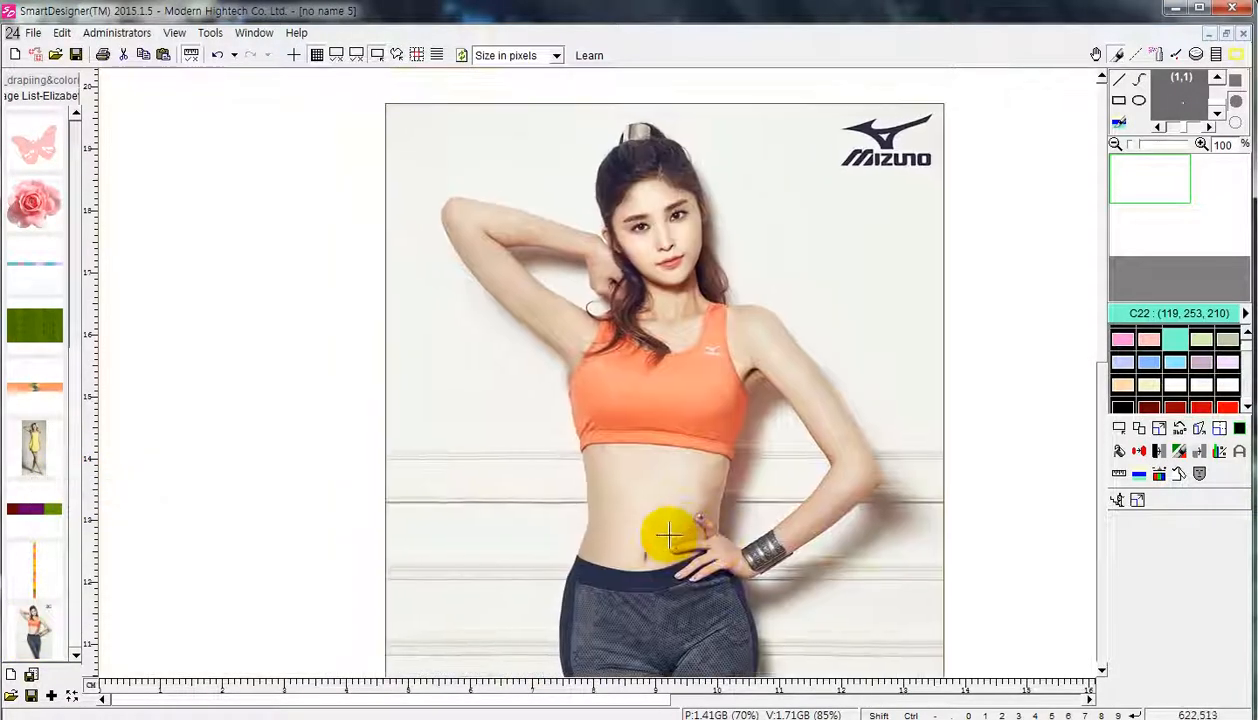
left_click(658, 502)
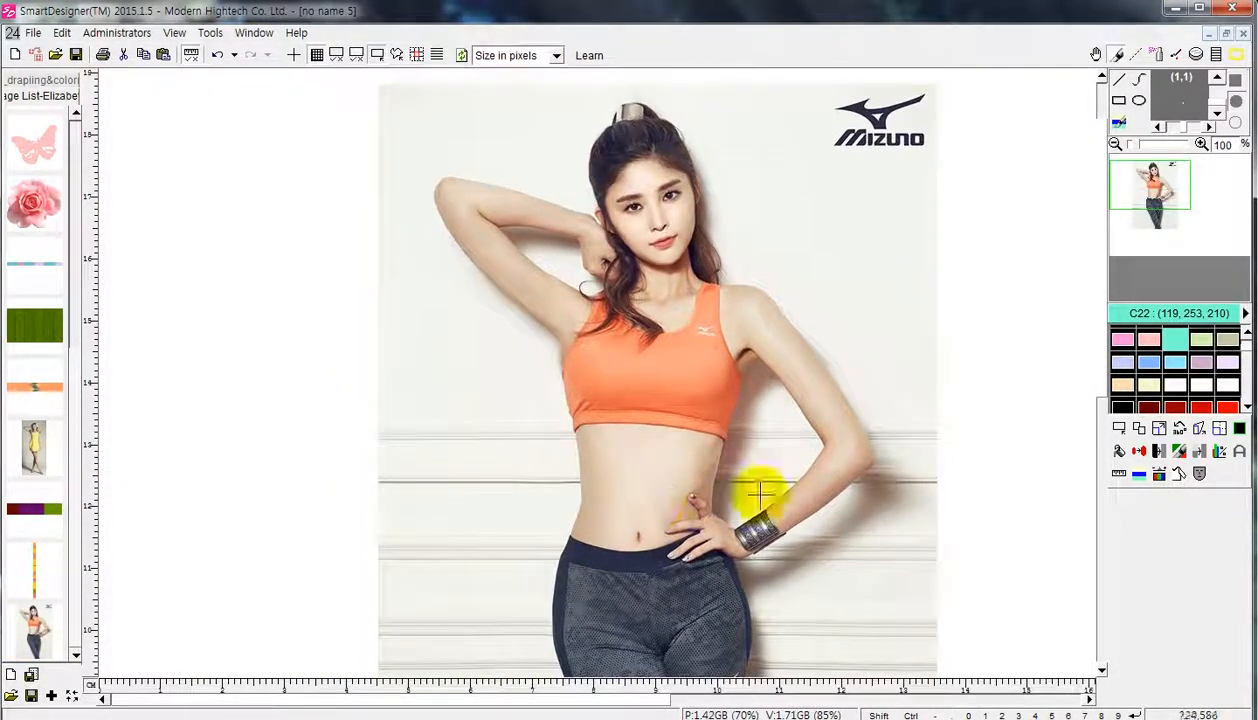
- Start Change colour on the placed photo and take the orange of the sports top as the From colour
scroll(737, 358, "up", 2)
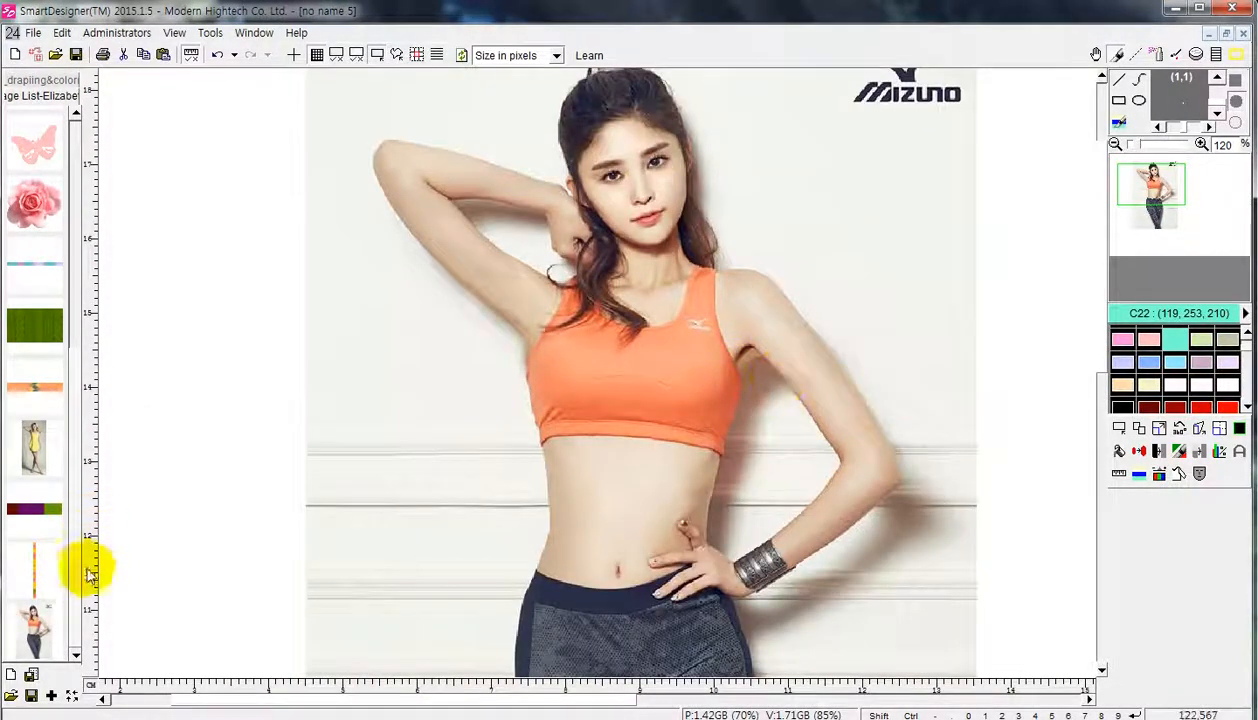
left_click(1160, 452)
left_click(610, 383)
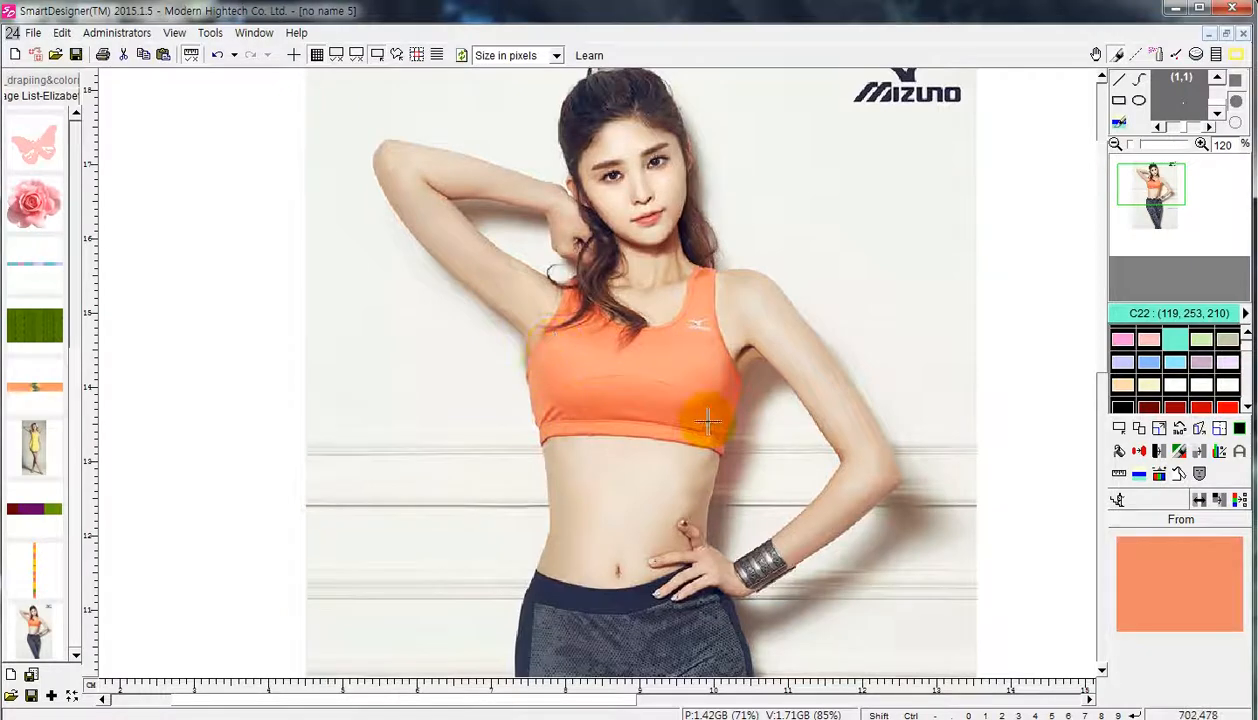
left_click(637, 371)
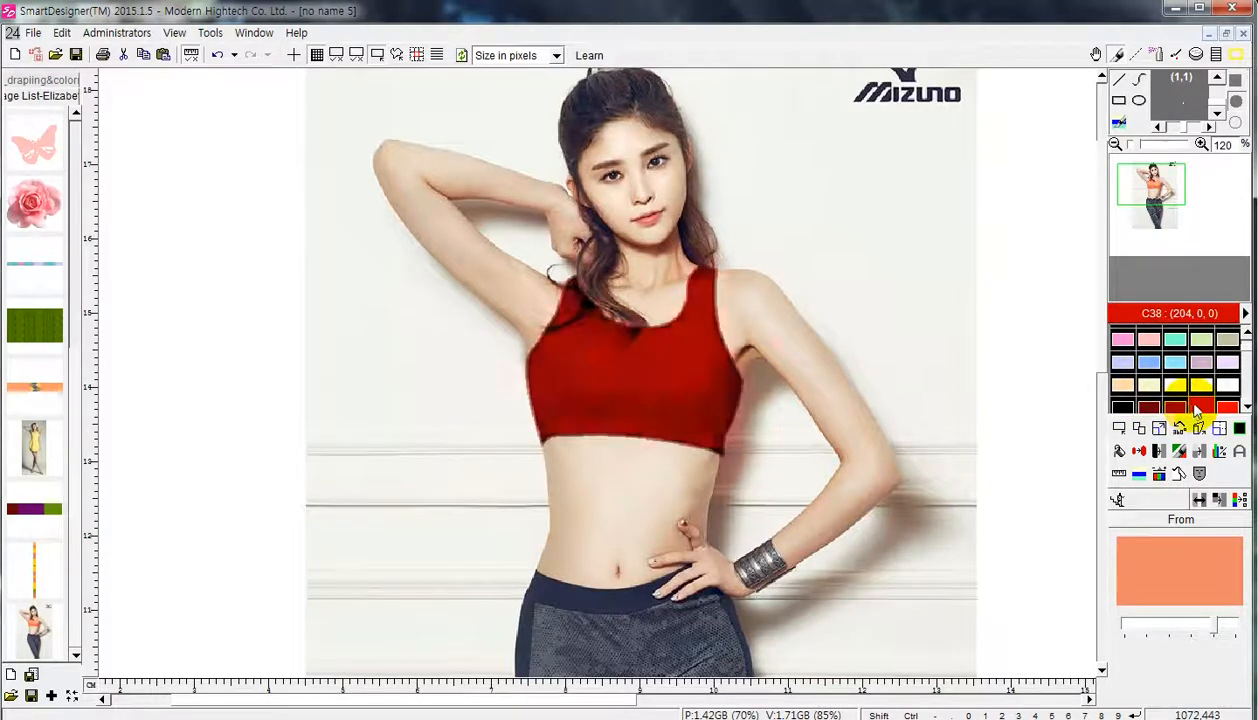
- Preview the top in several palette colours, including red C38, mauve C28, yellow C54 and aqua C22
scroll(1213, 392, "down", 1)
scroll(1205, 365, "up", 1)
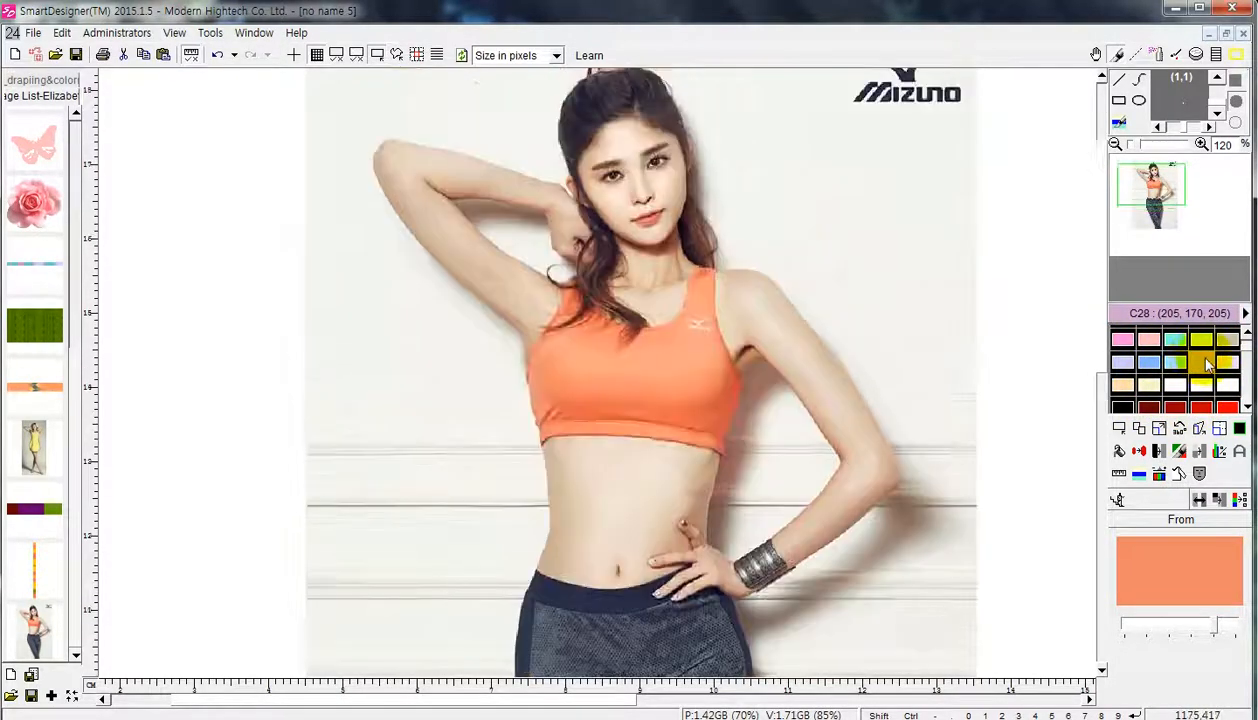
left_click(1246, 390)
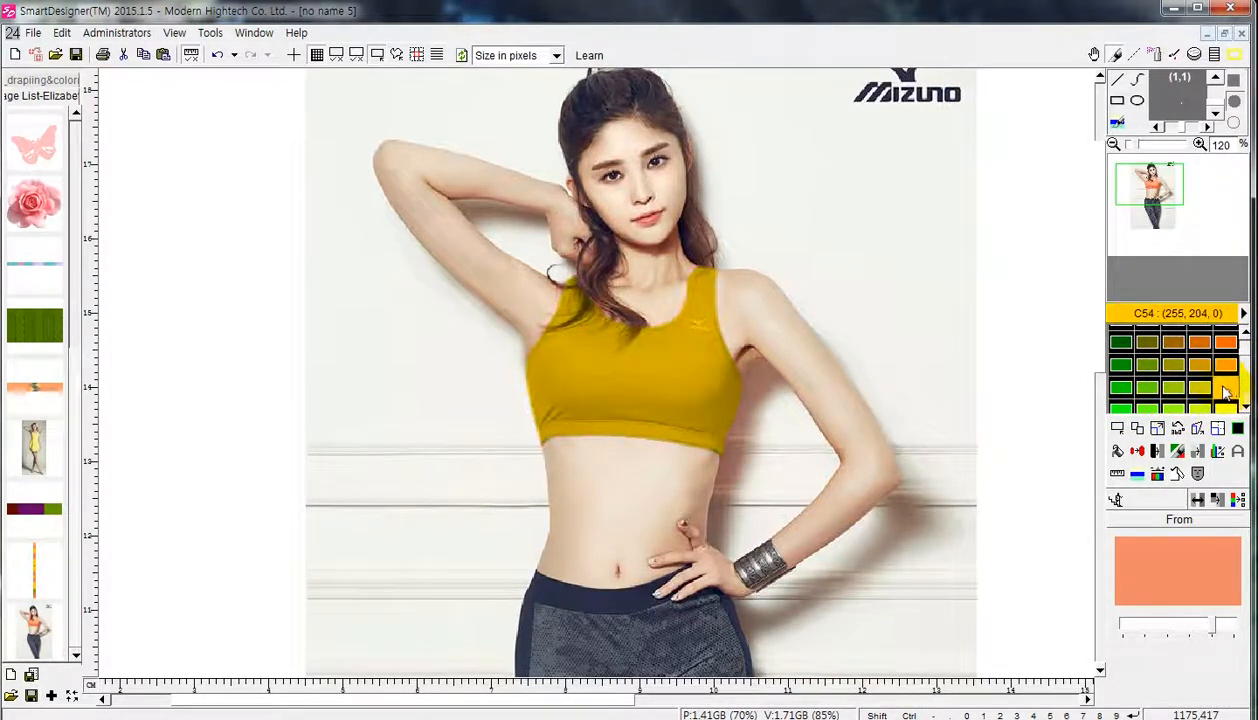
scroll(1226, 400, "down", 3)
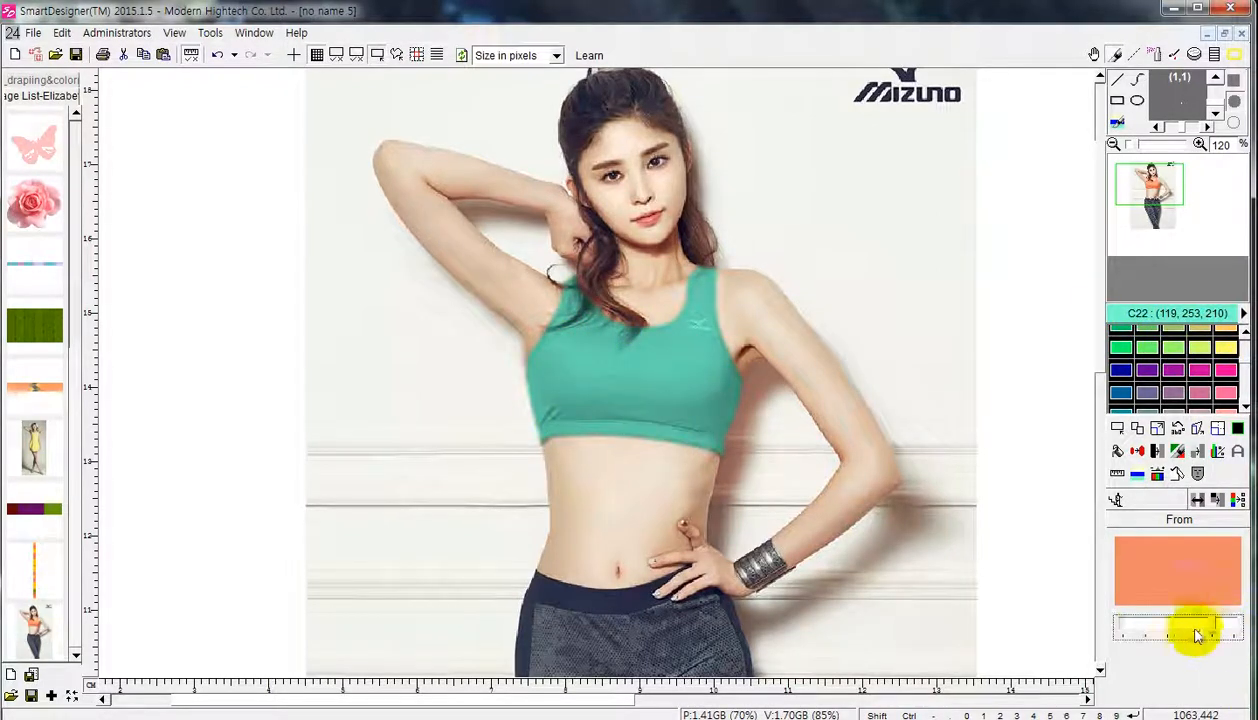
- Lower the colour-change slider to its minimum and recolour the top with the grey palette colour C97 (153, 153, 153)
left_click_drag(1197, 636, 1118, 640)
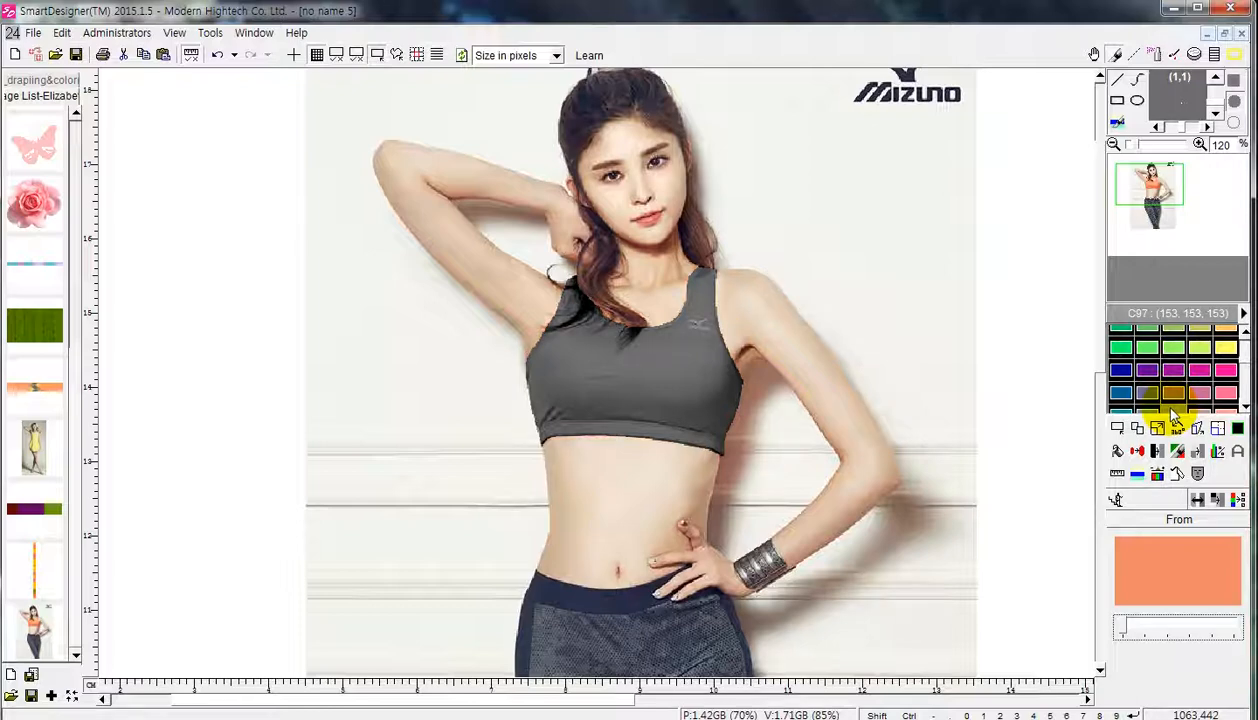
left_click(1174, 412)
scroll(836, 448, "down", 1)
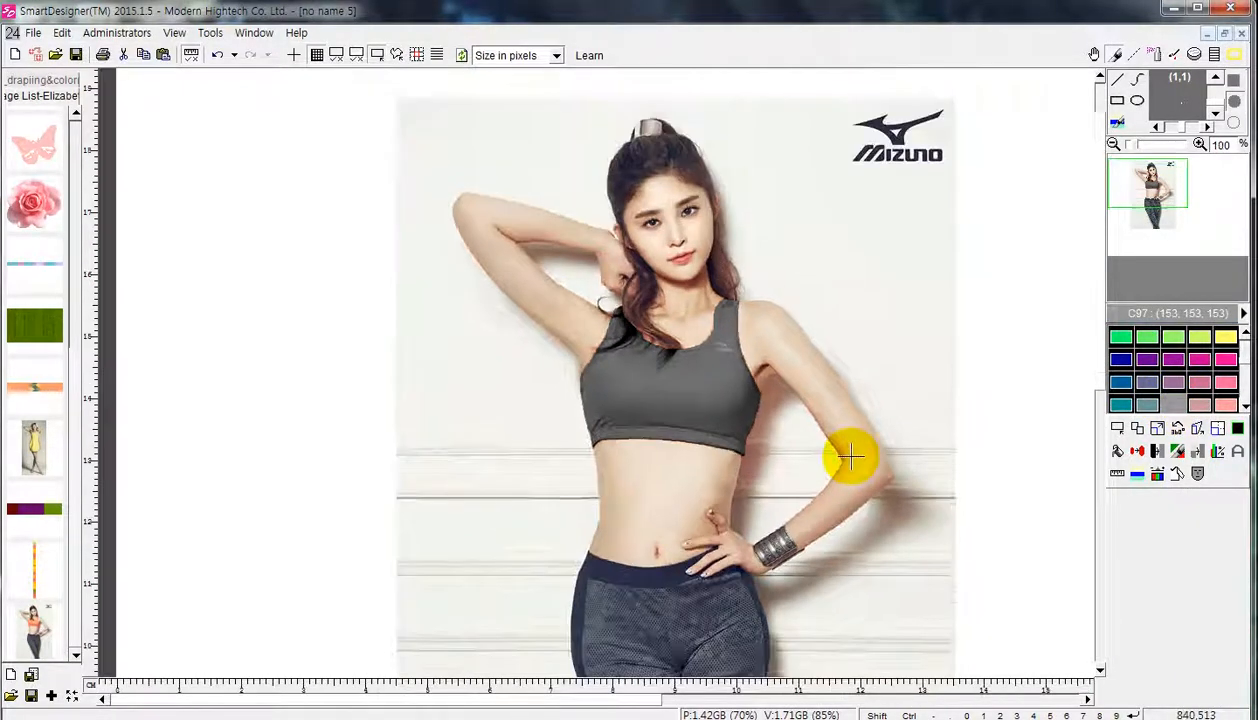
- Place a second copy of the stored orange-top model photo beside the grey-top photo
scroll(873, 540, "right", 2)
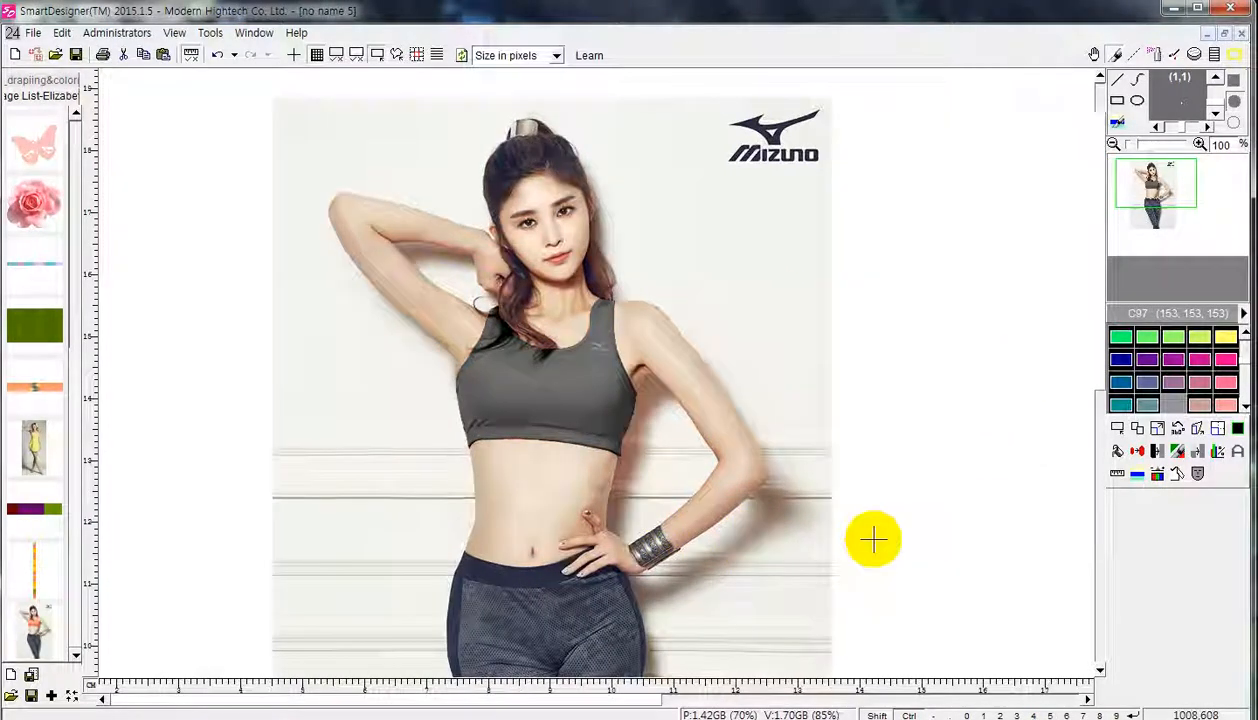
scroll(640, 497, "down", 1)
scroll(694, 533, "down", 2)
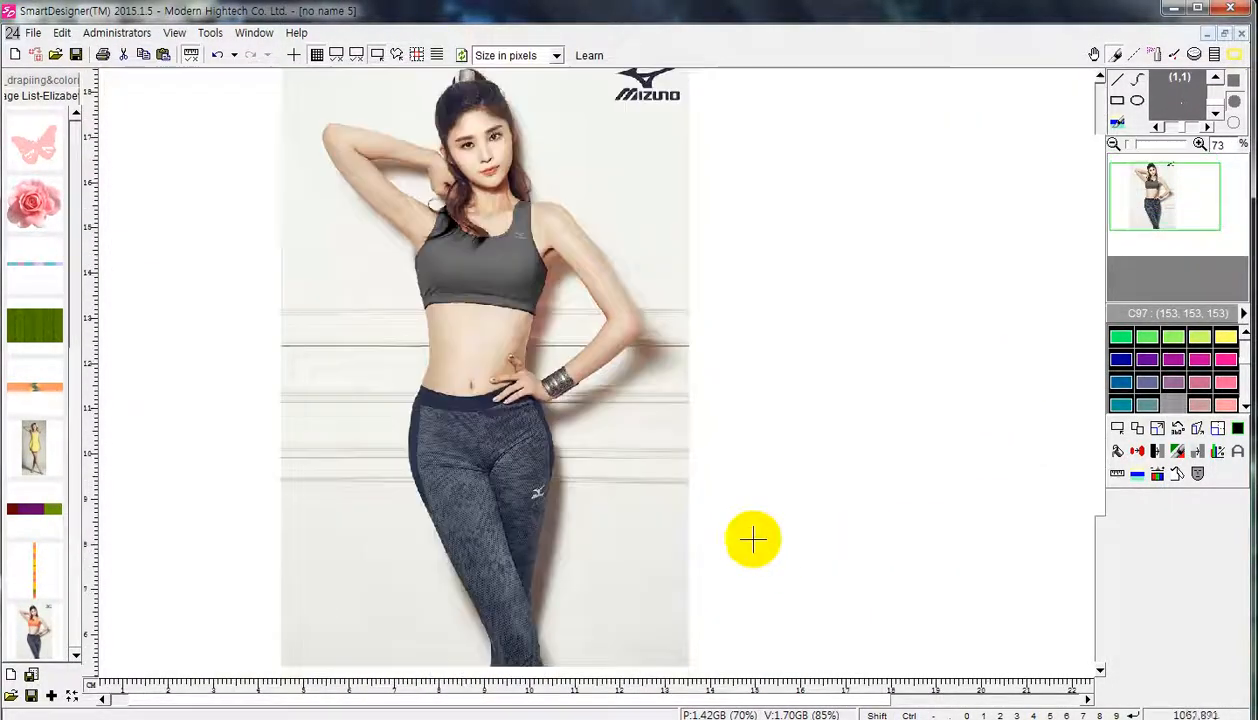
right_click(37, 634)
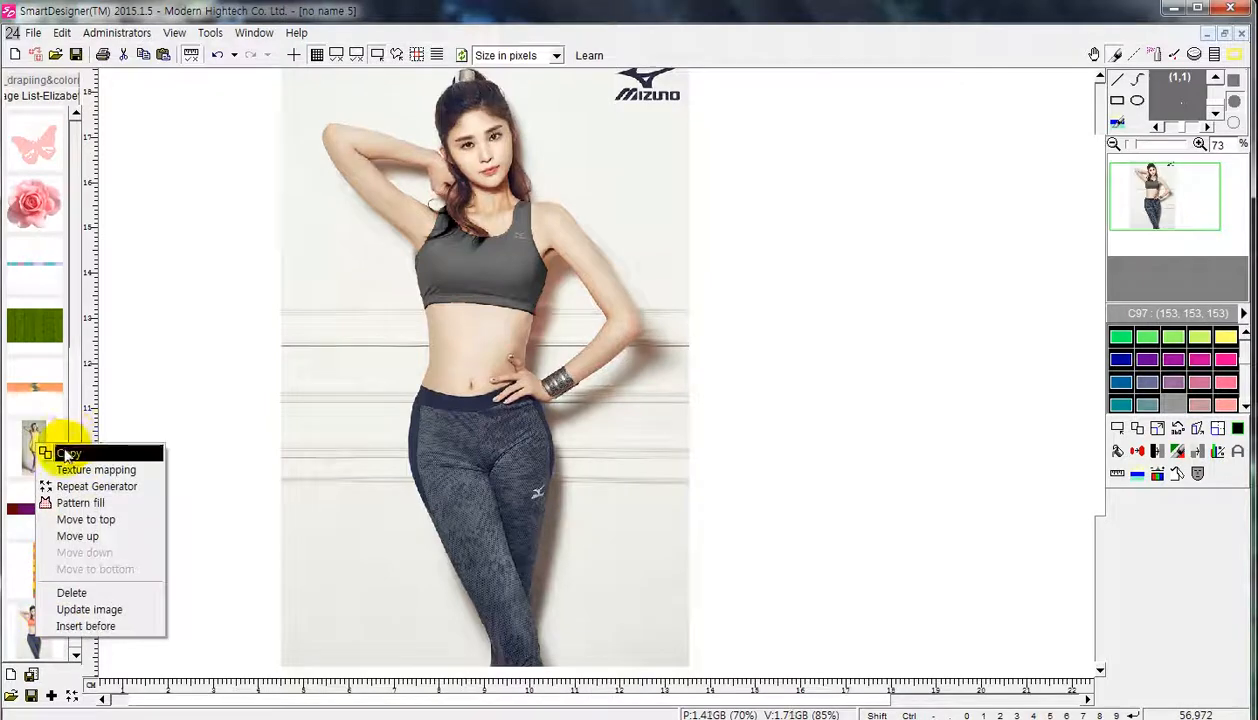
left_click(65, 455)
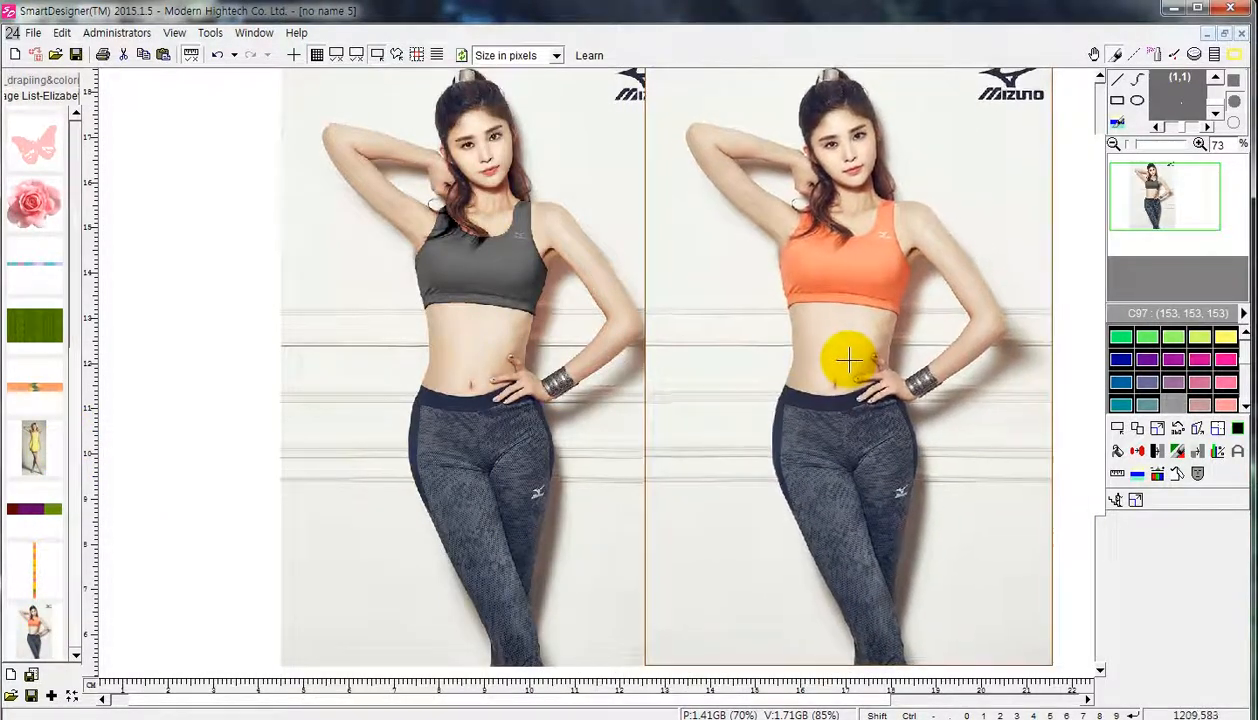
left_click(848, 360)
scroll(879, 379, "right", 5)
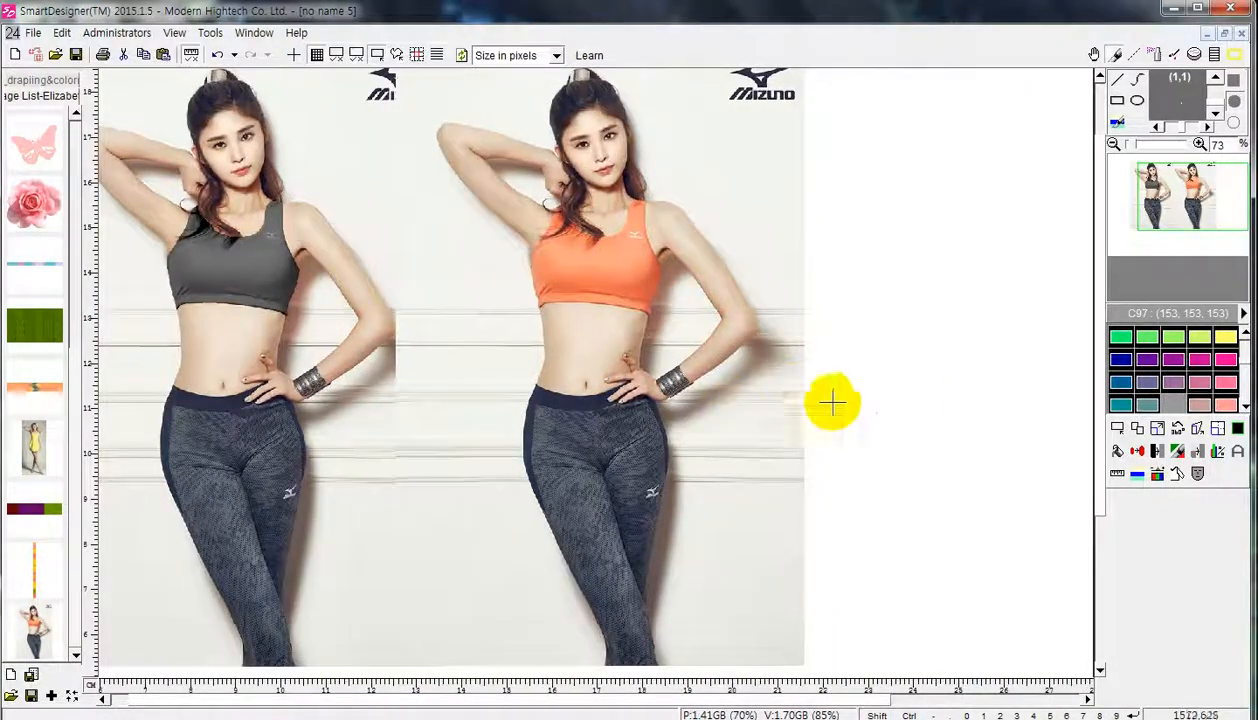
- Take the second photo's orange top as the Change colour source, minimise the slider and recolour it with purple C87 (153, 0, 153)
left_click(1161, 453)
left_click(550, 278)
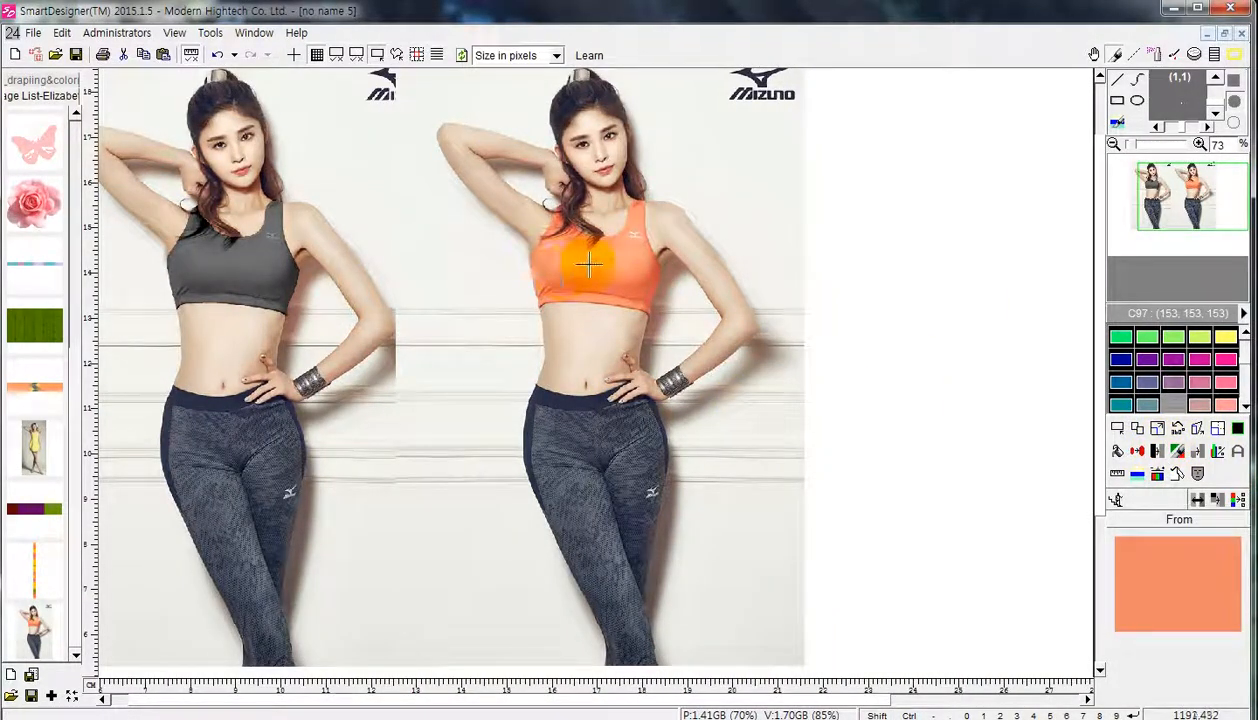
right_click(589, 264)
left_click(1164, 360)
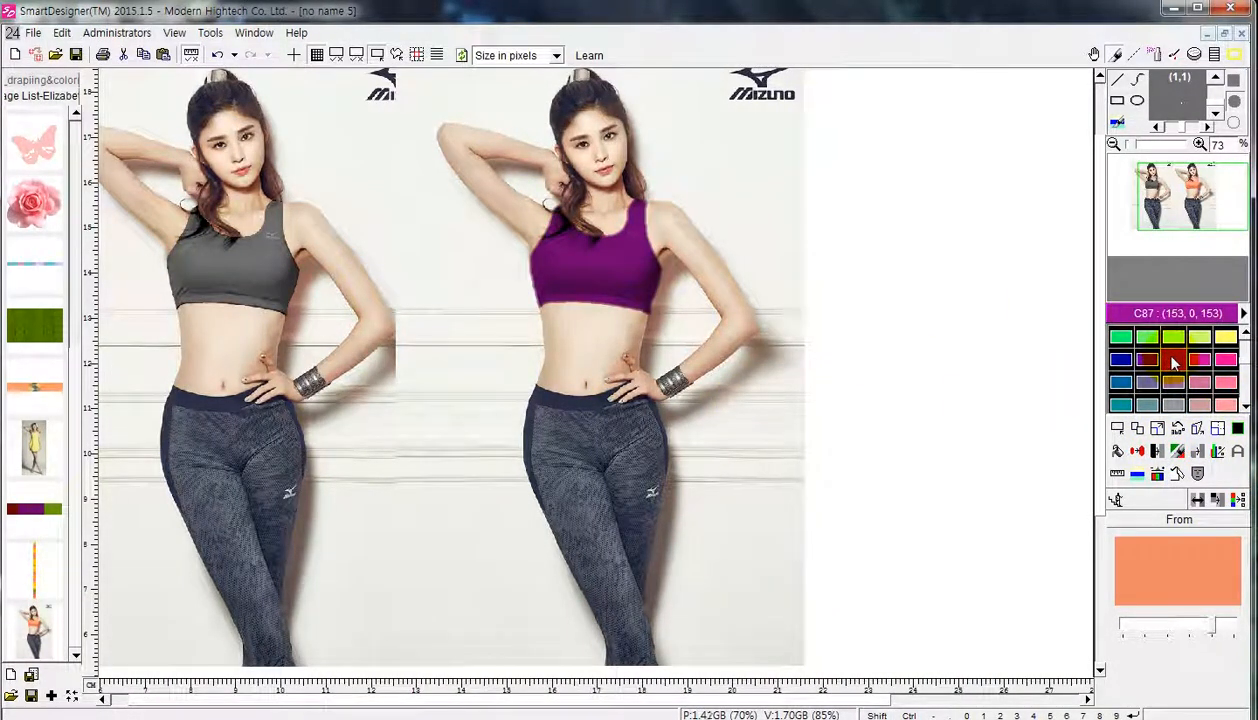
left_click(1174, 404)
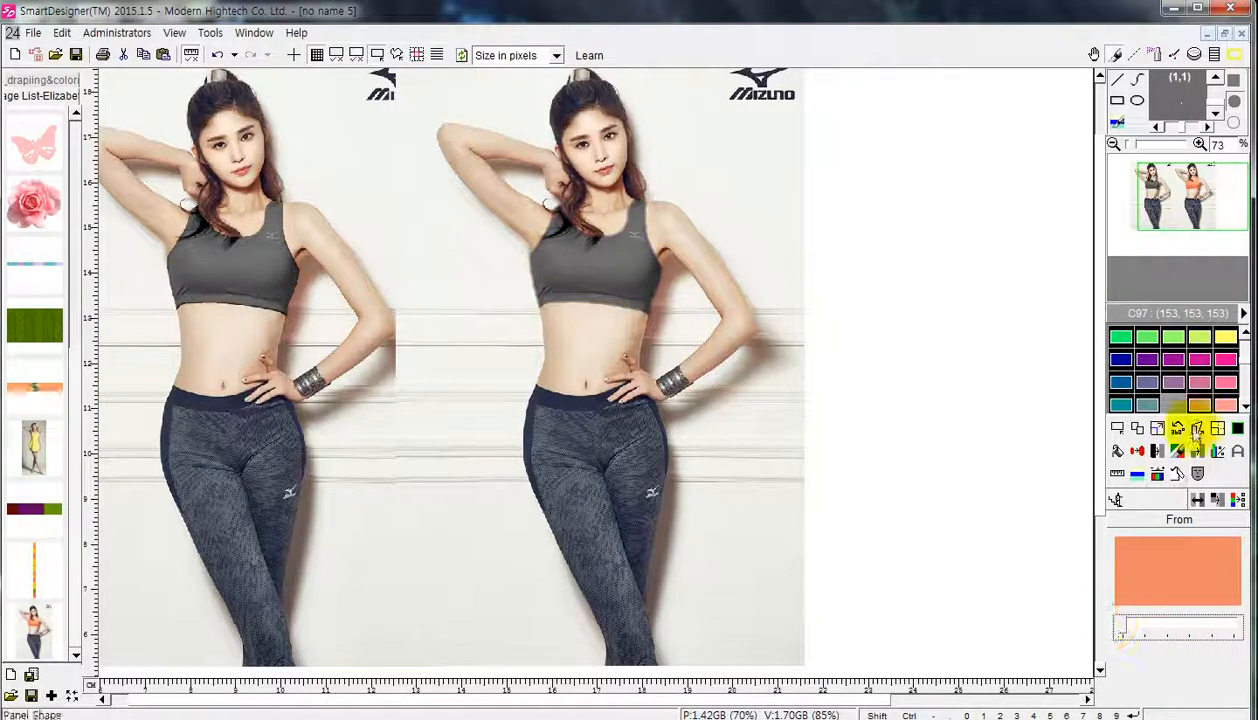
left_click(1174, 363)
scroll(755, 400, "down", 2)
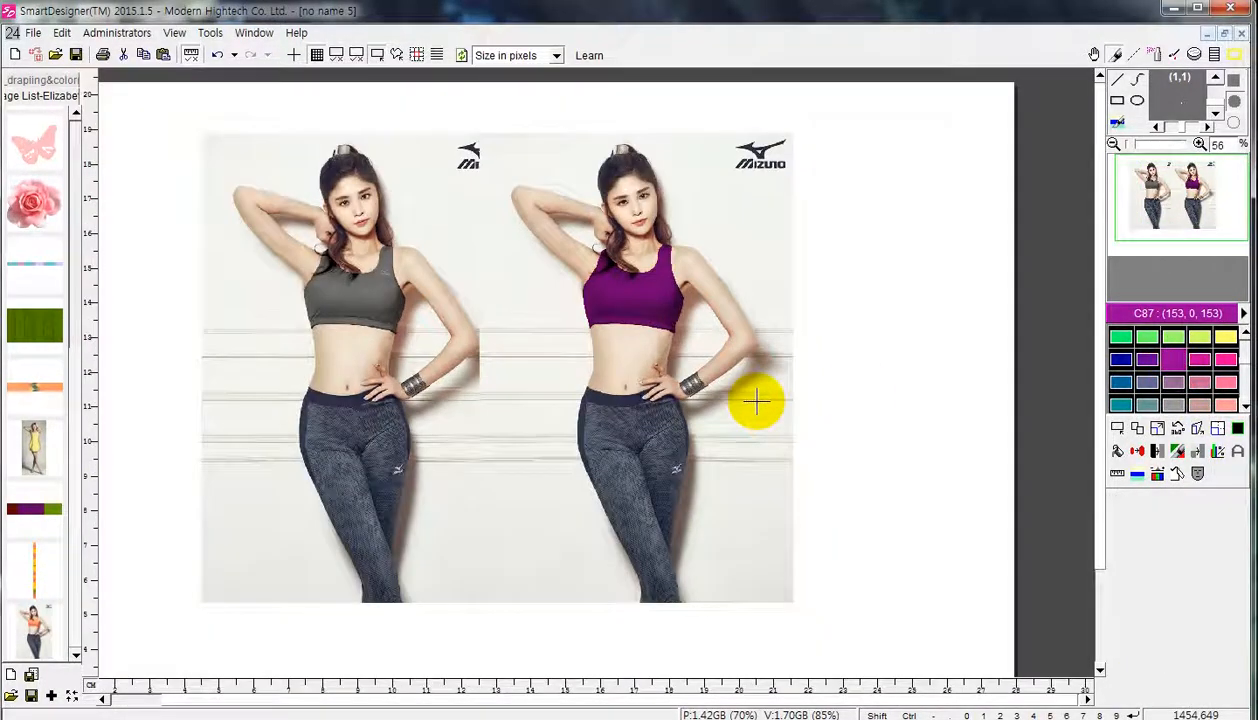
- Place a third copy of the stored orange-top model photo beside the purple-top photo
left_click_drag(556, 443, 772, 441)
left_click_drag(240, 490, 118, 492)
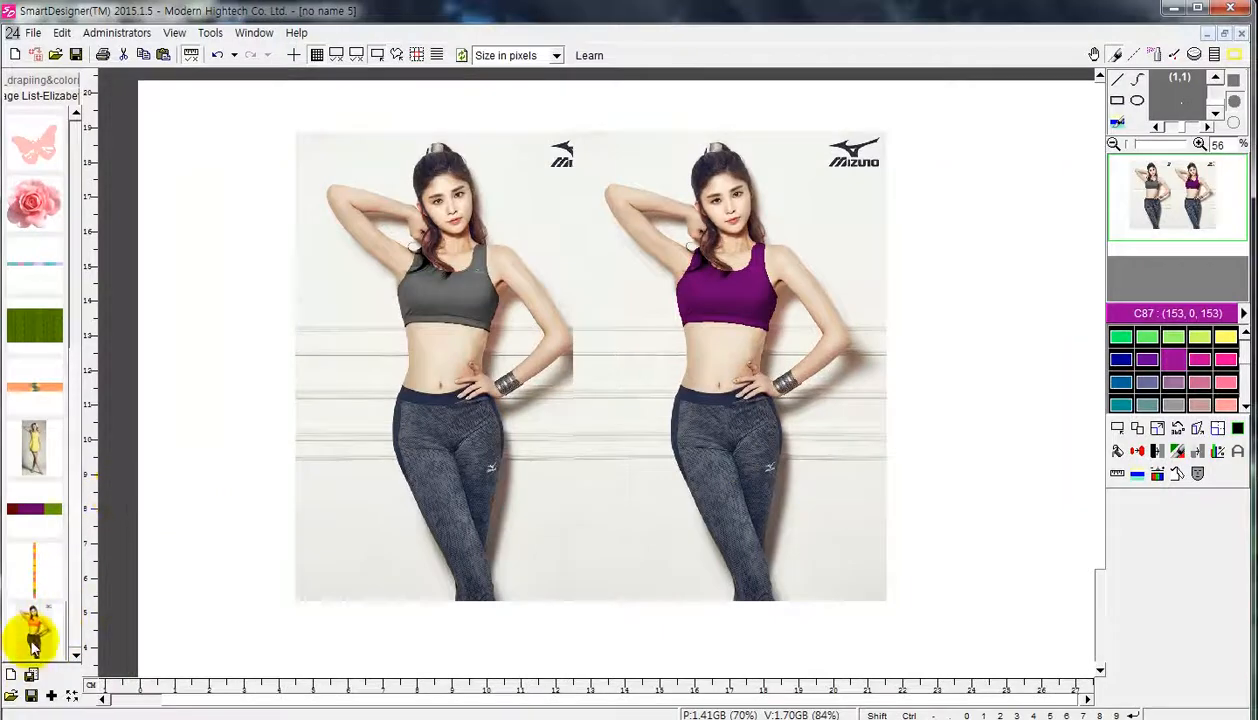
right_click(33, 645)
left_click(93, 472)
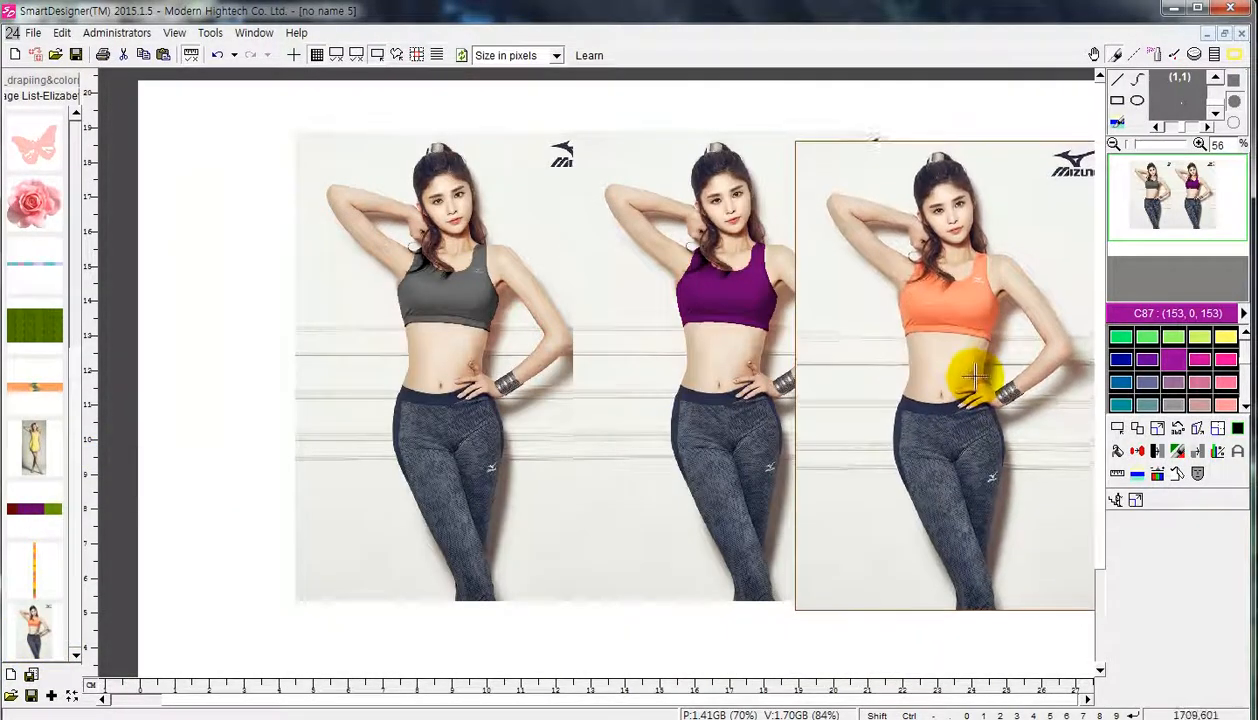
left_click(966, 365)
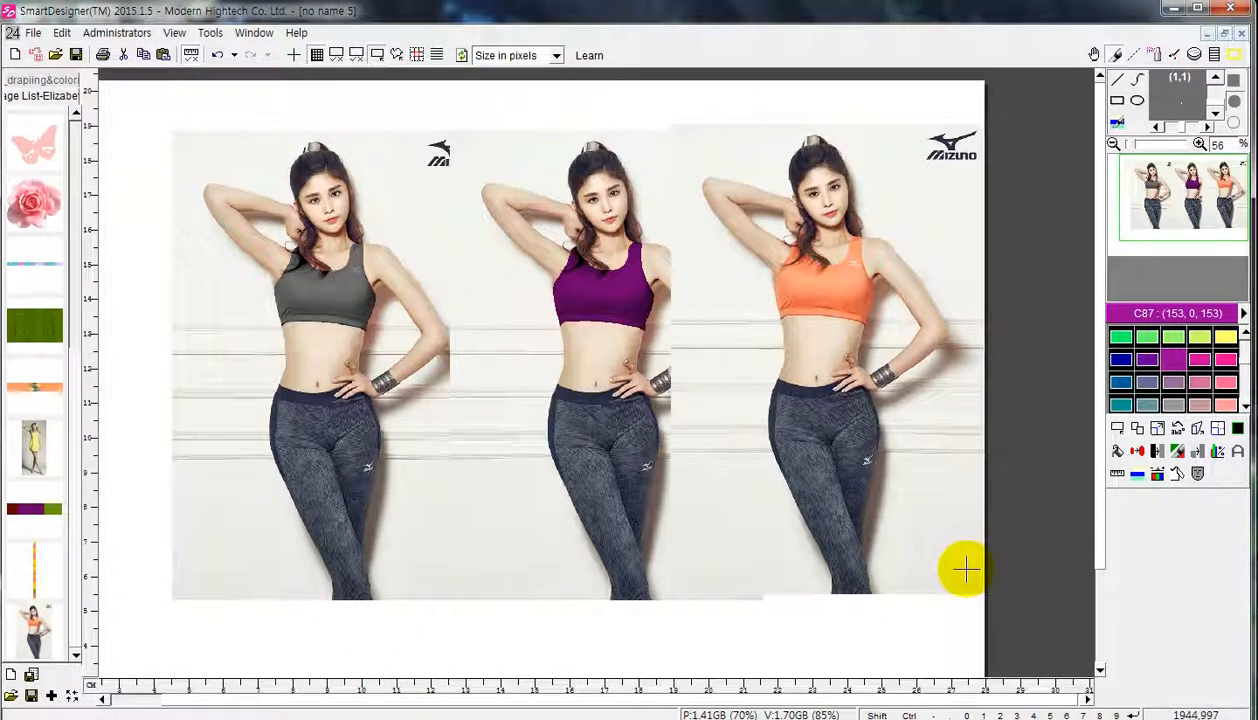
- Undo all photo placements and top recolouring until the canvas is blank again
scroll(781, 533, "up", 1)
left_click_drag(772, 699, 692, 702)
scroll(812, 625, "up", 1)
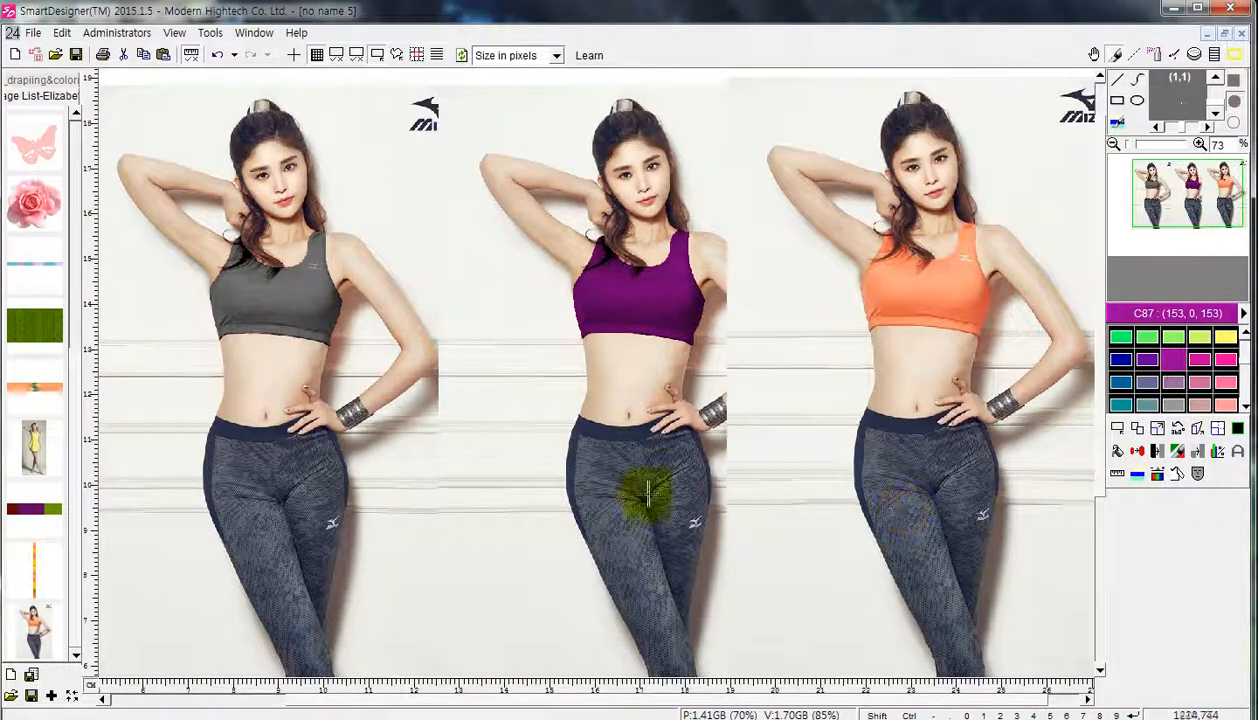
key("ctrl+z")
key("ctrl+z")
key("ctrl+z")
key("ctrl+z")
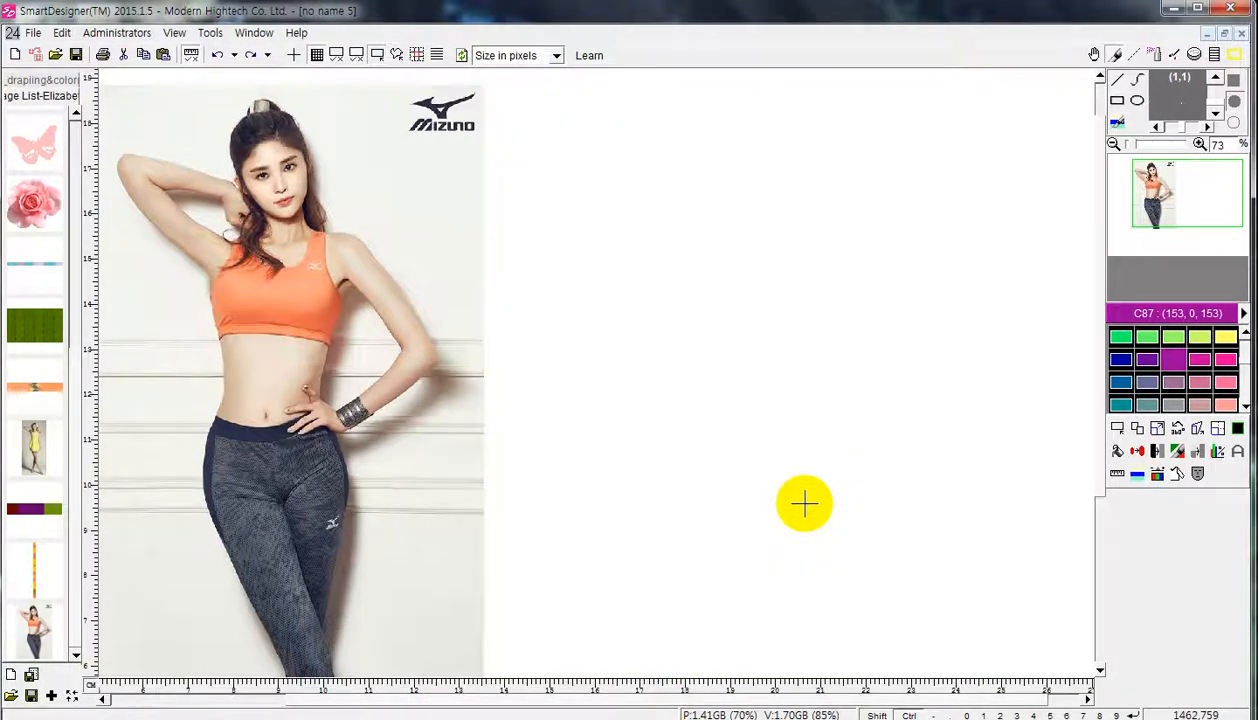
key("ctrl+z")
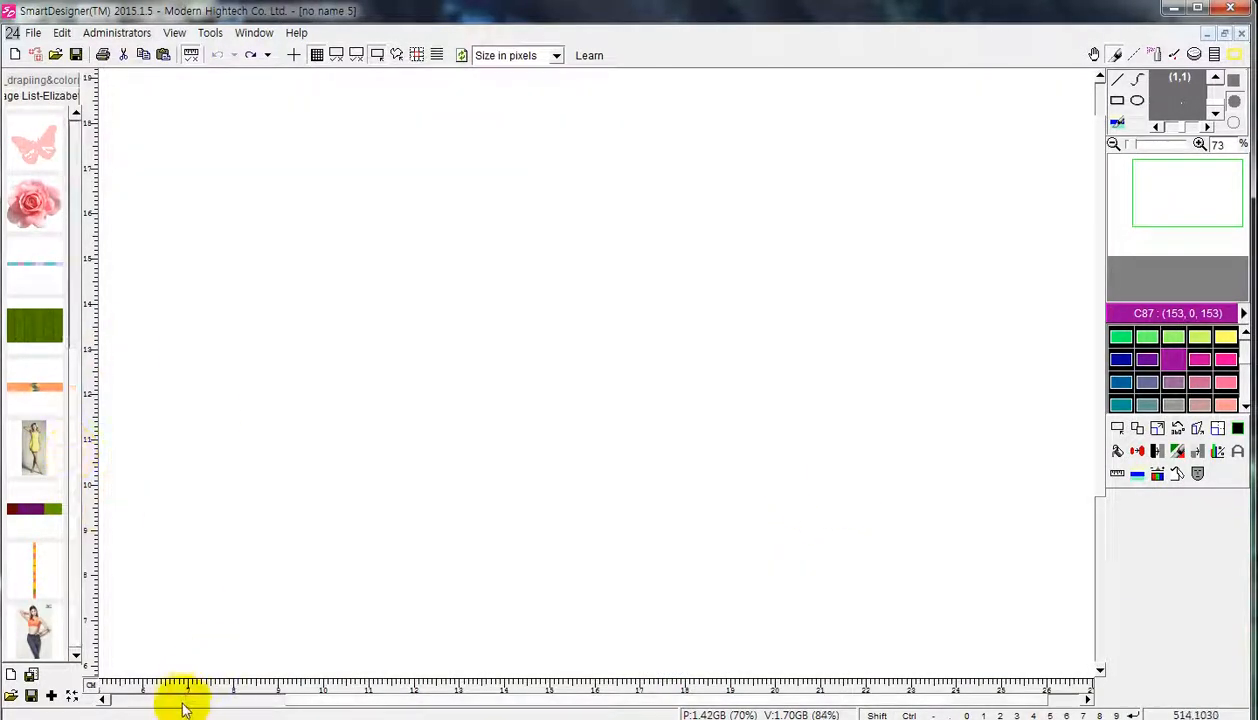
- Switch to the draping and colouring image list holding the dot patterns and the yellow-coat photos
left_click_drag(340, 708, 270, 698)
scroll(77, 155, "up", 5)
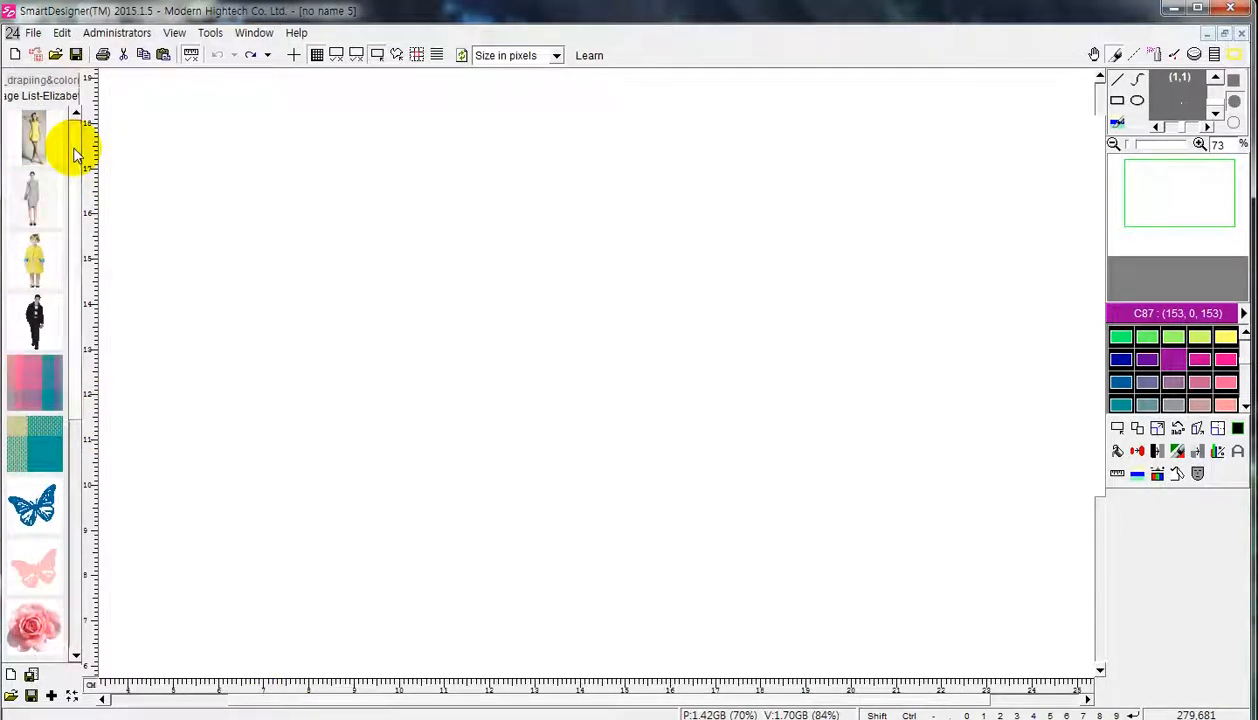
left_click(37, 81)
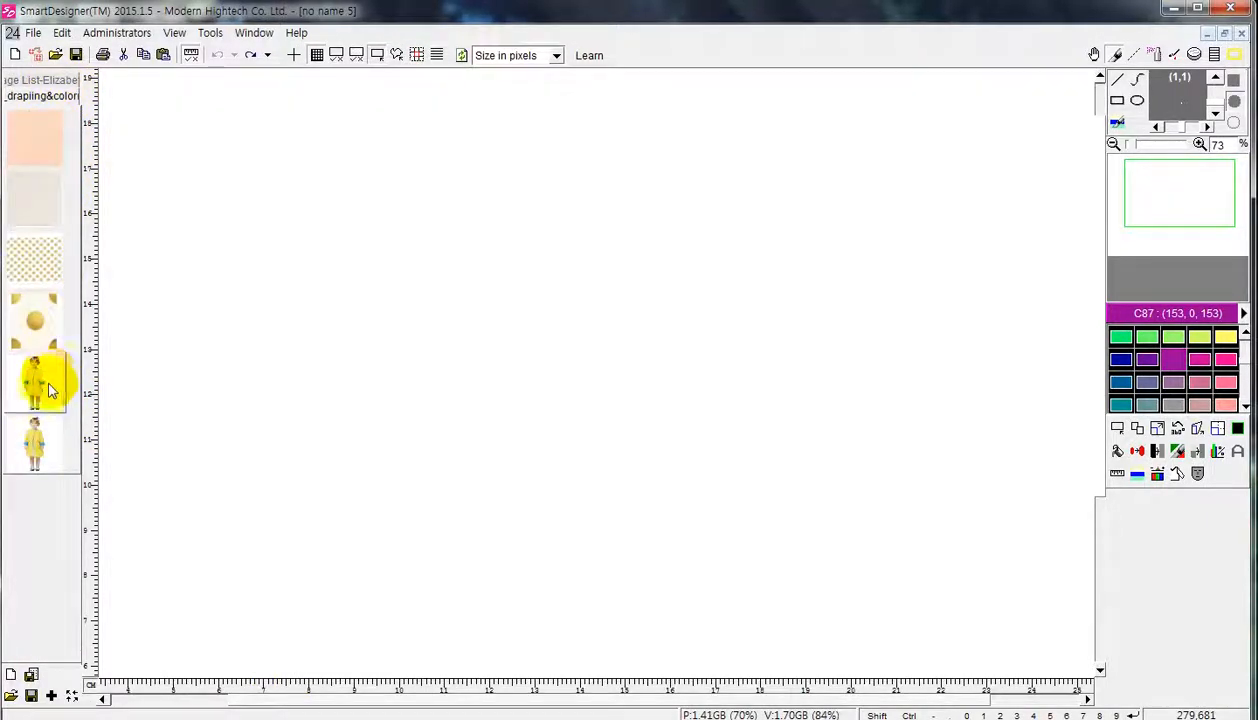
- Try placing the last stored yellow-coat girl photo on the blank general image, undoing each placement
right_click(34, 441)
left_click(88, 449)
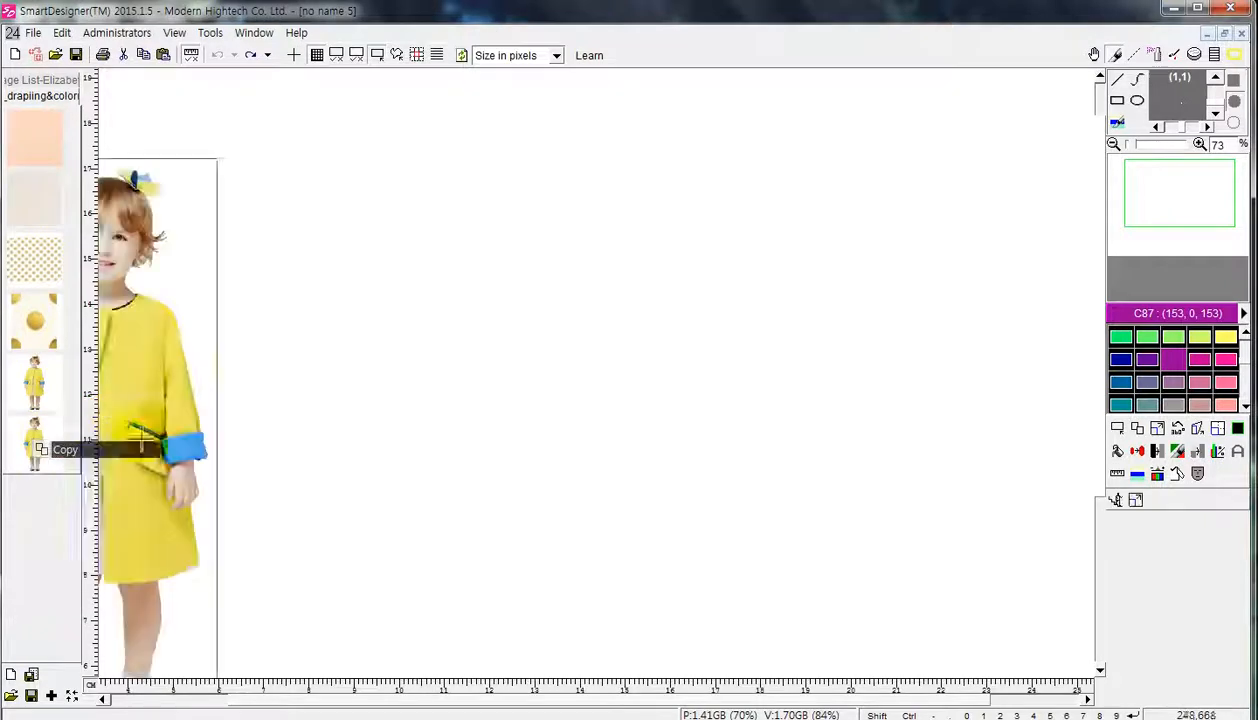
left_click(555, 367)
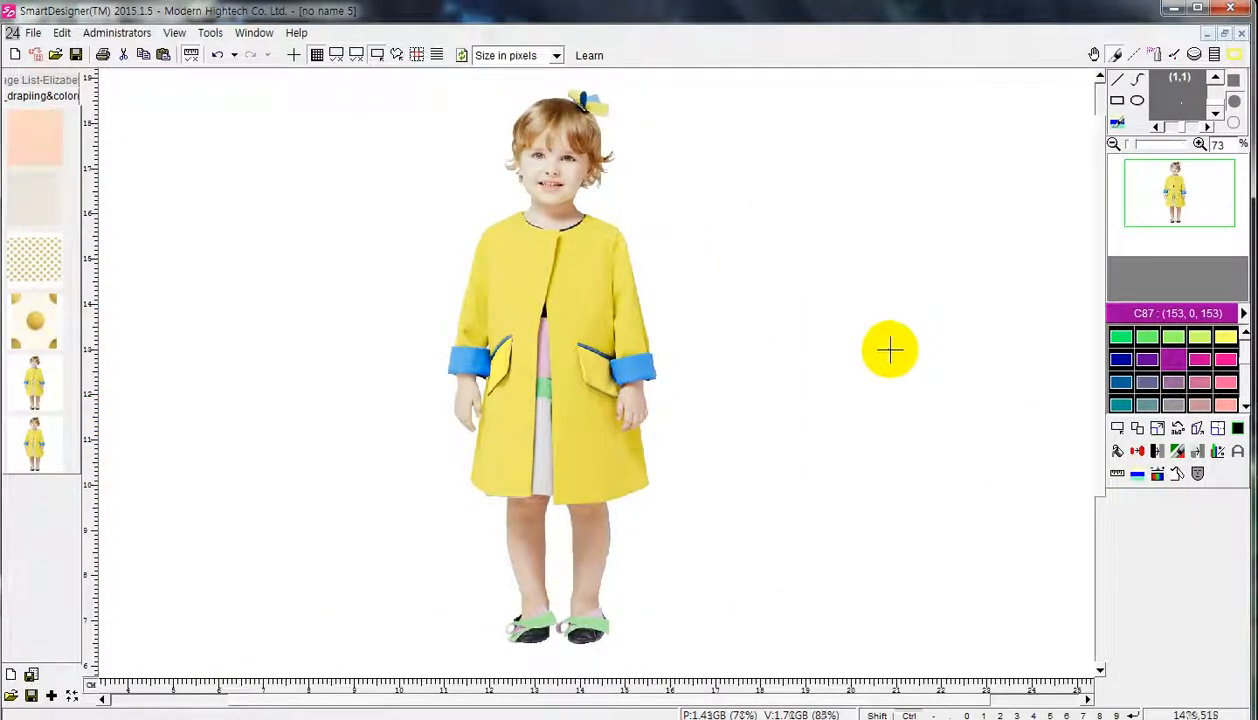
key("ctrl+z")
right_click(57, 438)
left_click(86, 449)
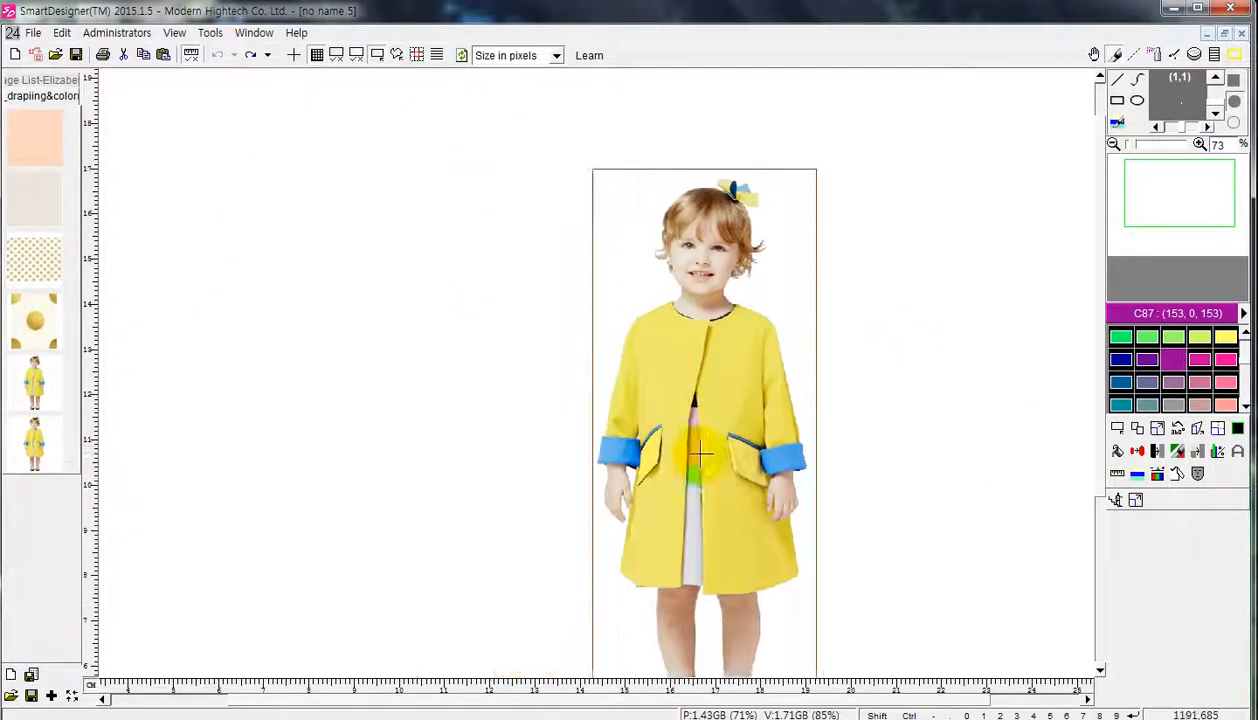
left_click(611, 406)
key("ctrl+z")
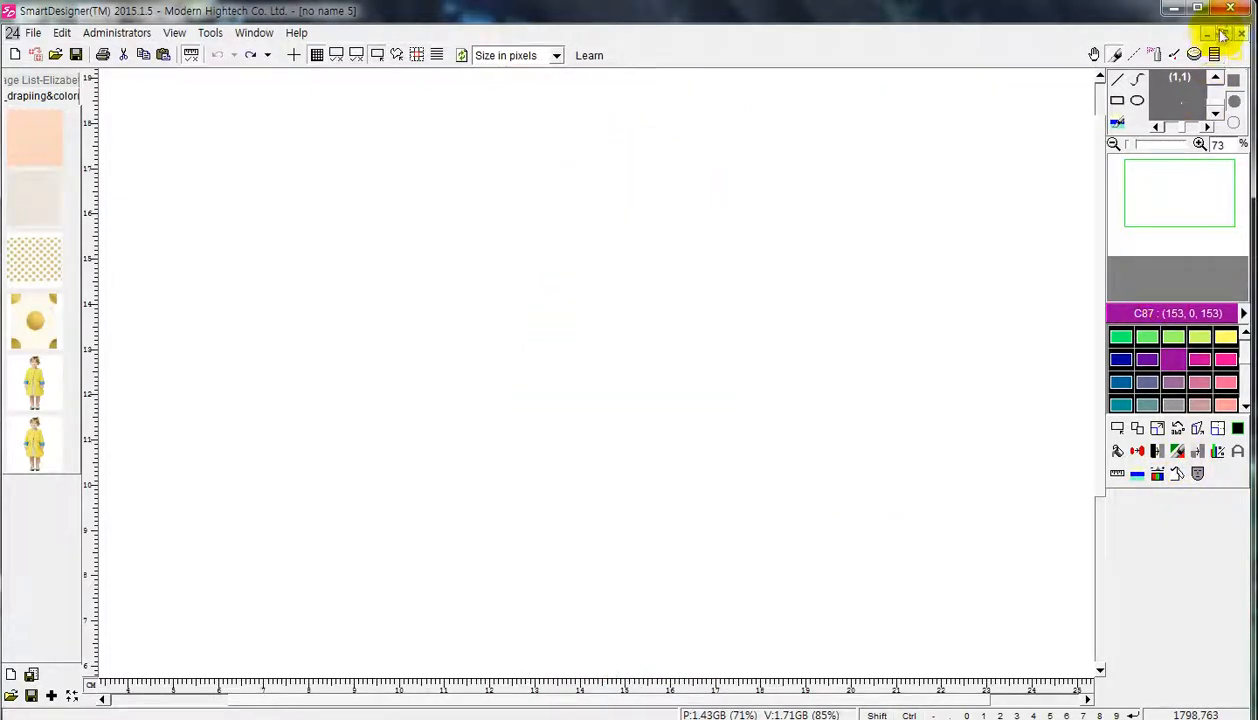
- Minimise the blank image and create a maximised full-colour drape image, portrait, 1440 by 1980 pixels at 180 dpi
left_click(1222, 34)
left_click(903, 175)
left_click(15, 32)
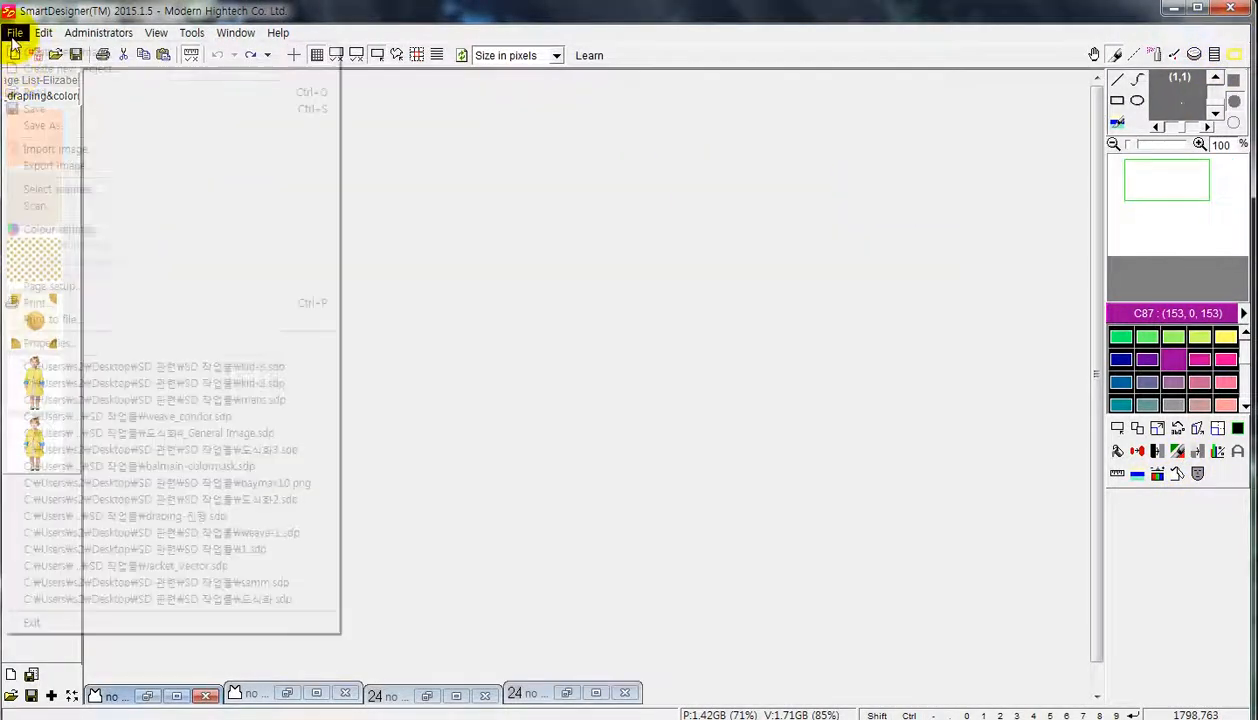
left_click(40, 53)
left_click(590, 427)
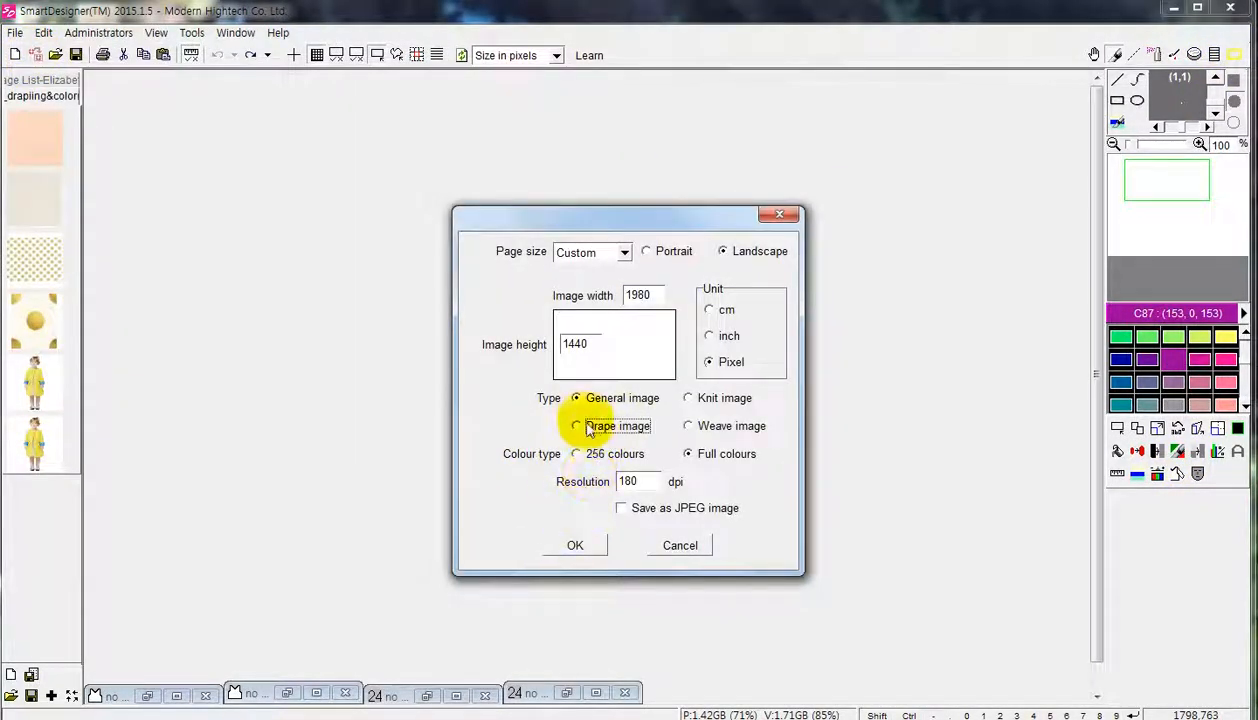
left_click(593, 548)
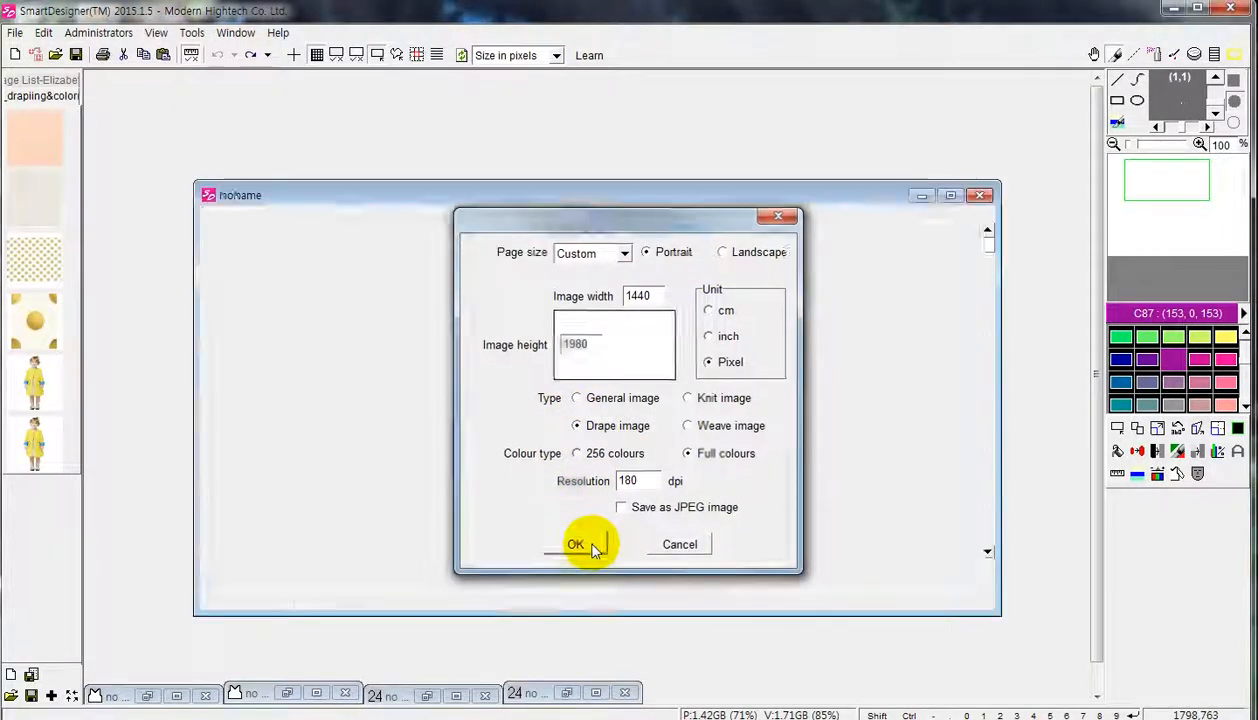
left_click(953, 194)
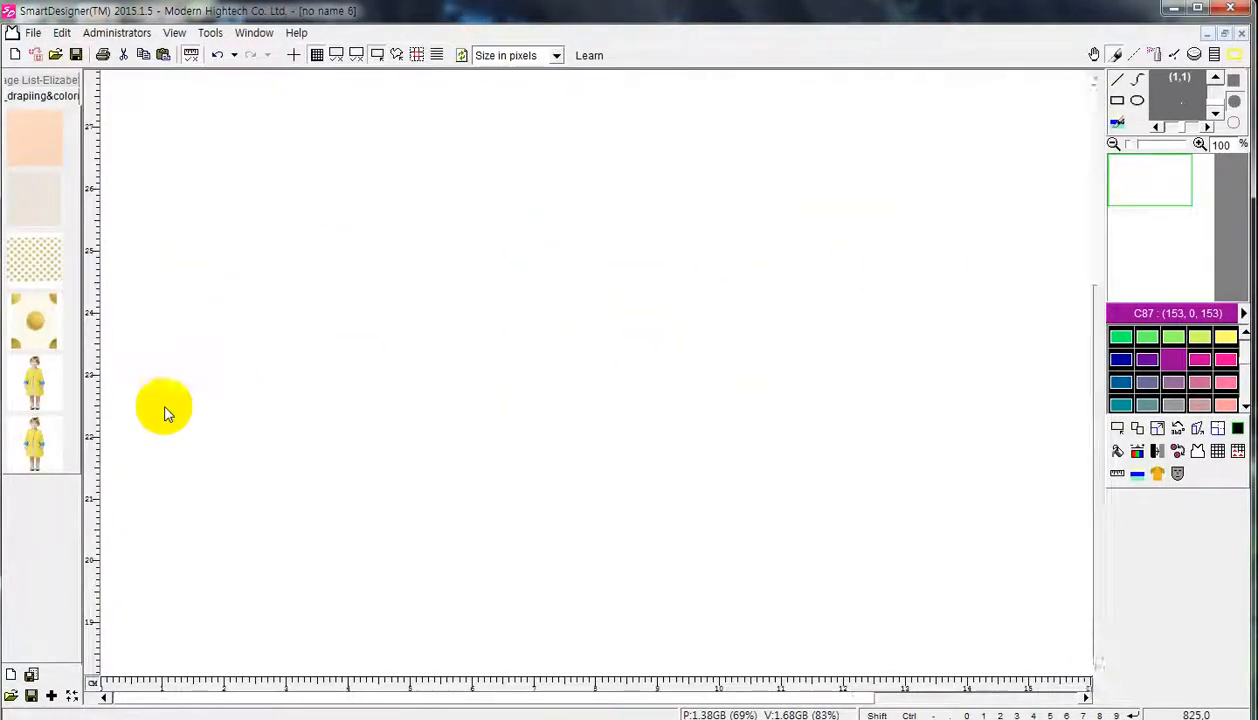
- Try placing the last stored yellow-coat photo in the drape image and starting Drape object with the small-dot pattern, and undo it
right_click(52, 440)
left_click_drag(56, 442, 632, 430)
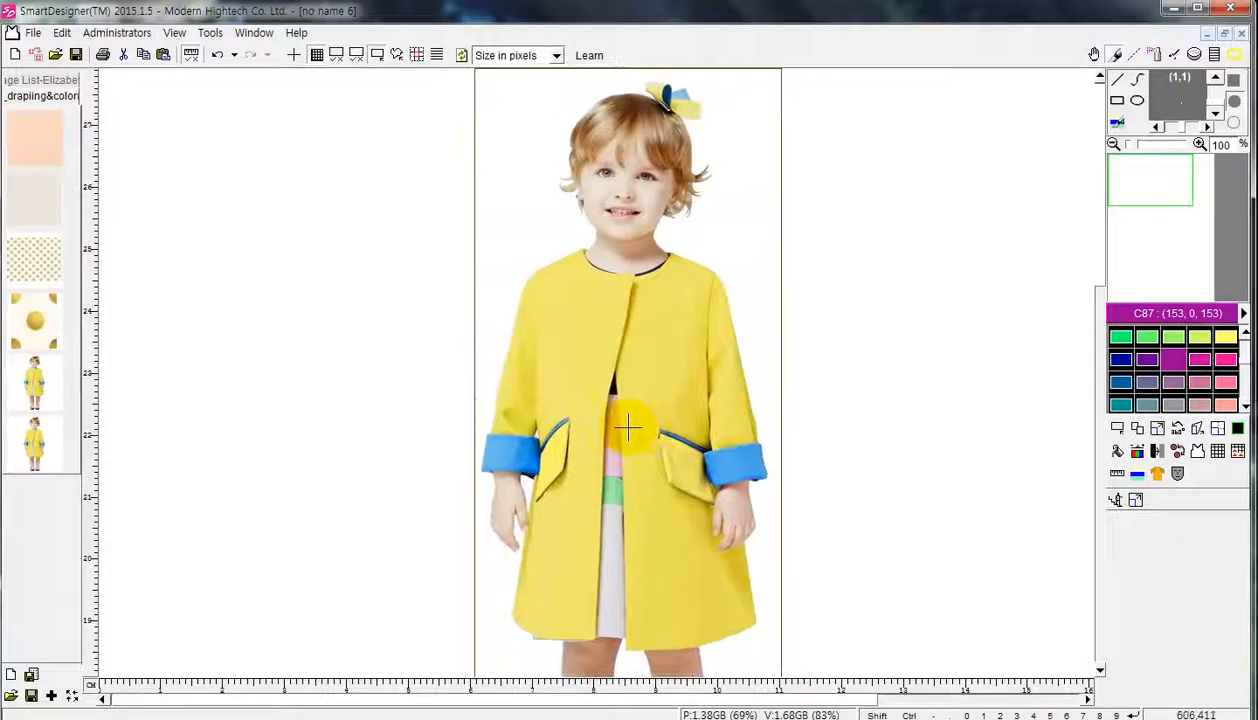
right_click(35, 268)
left_click(78, 330)
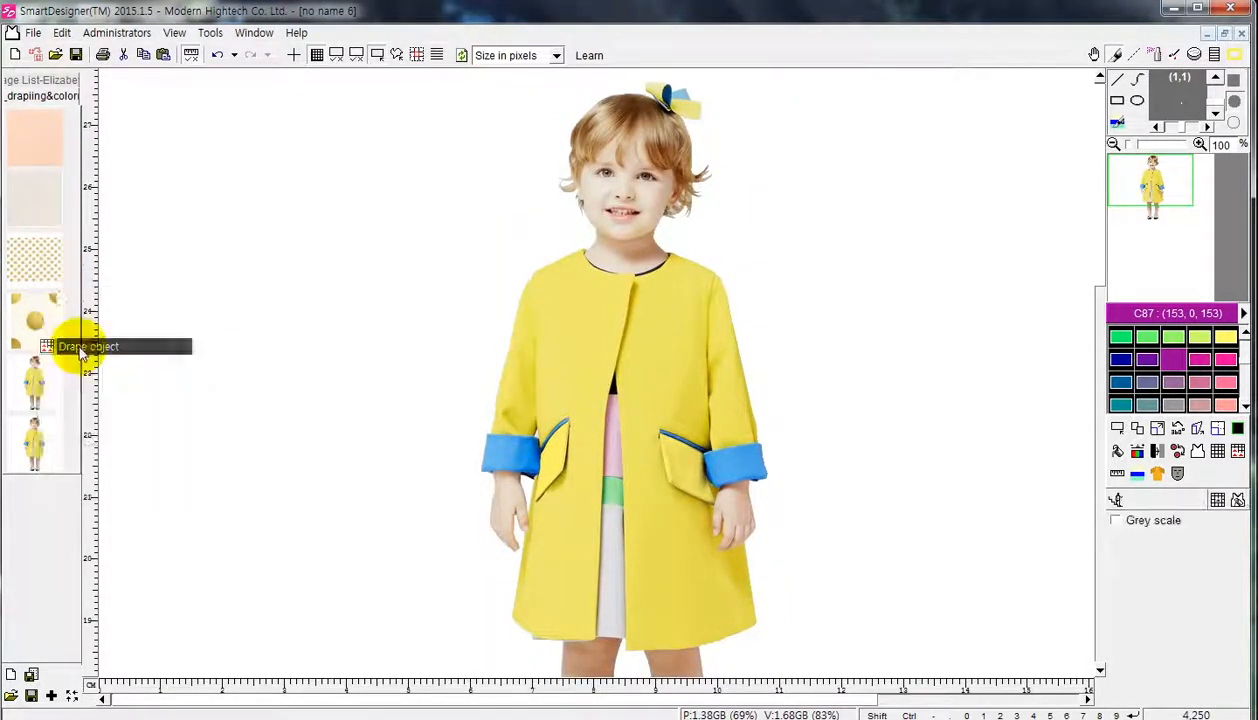
key("ctrl+z")
- Place the first of the two stored yellow-coat girl photos near the middle of the drape image
right_click(62, 396)
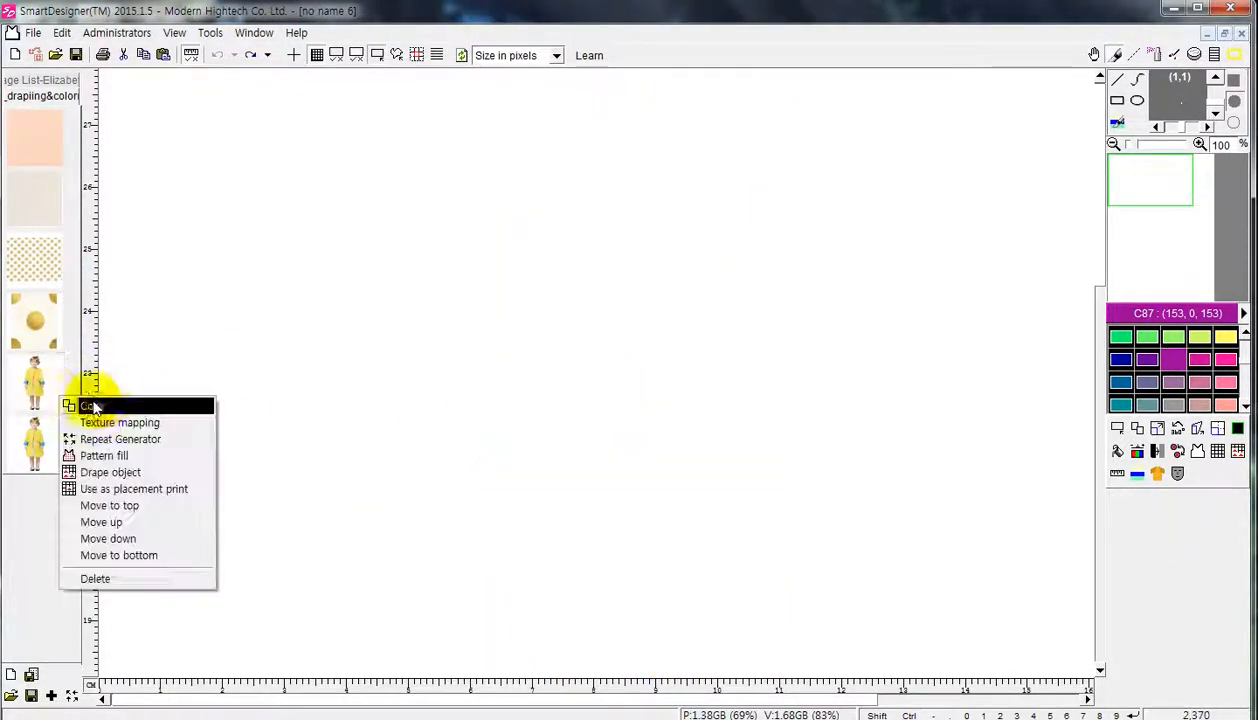
left_click(94, 404)
left_click(674, 505)
- Drape the small gold-dot pattern from the image list over the girl's yellow coat
scroll(680, 500, "down", 2)
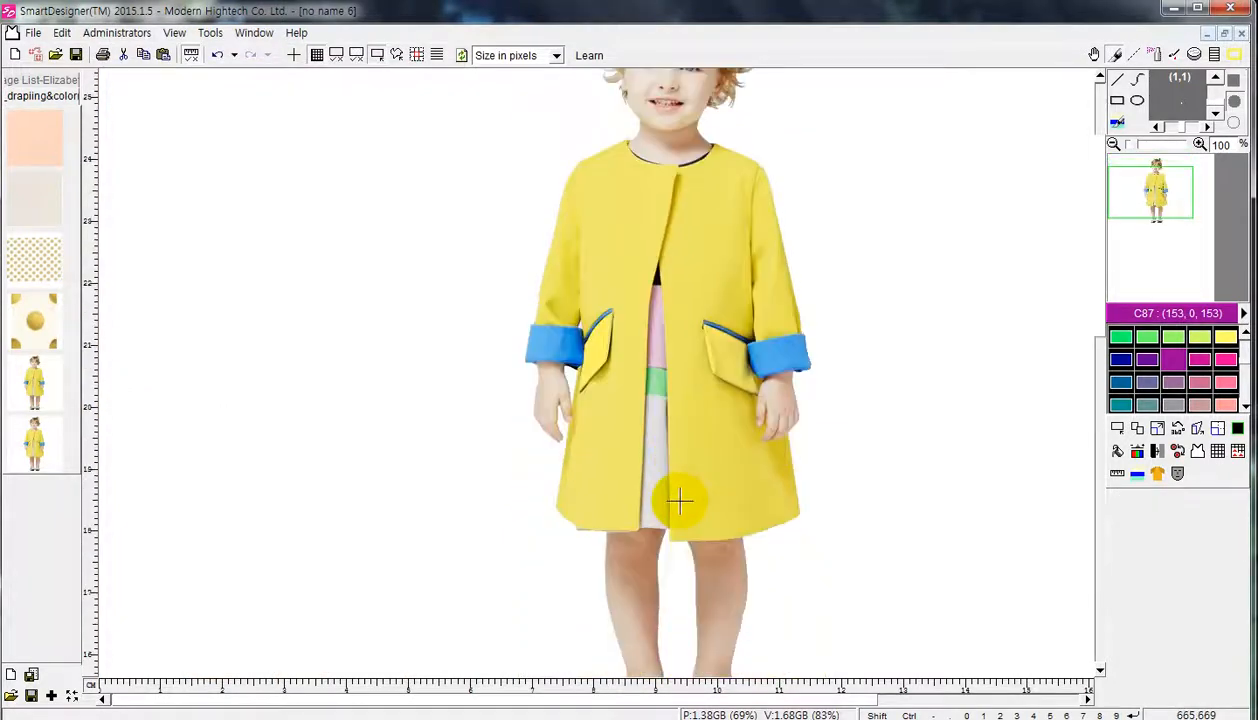
scroll(680, 500, "up", 2)
scroll(680, 500, "down", 1)
scroll(680, 500, "up", 1)
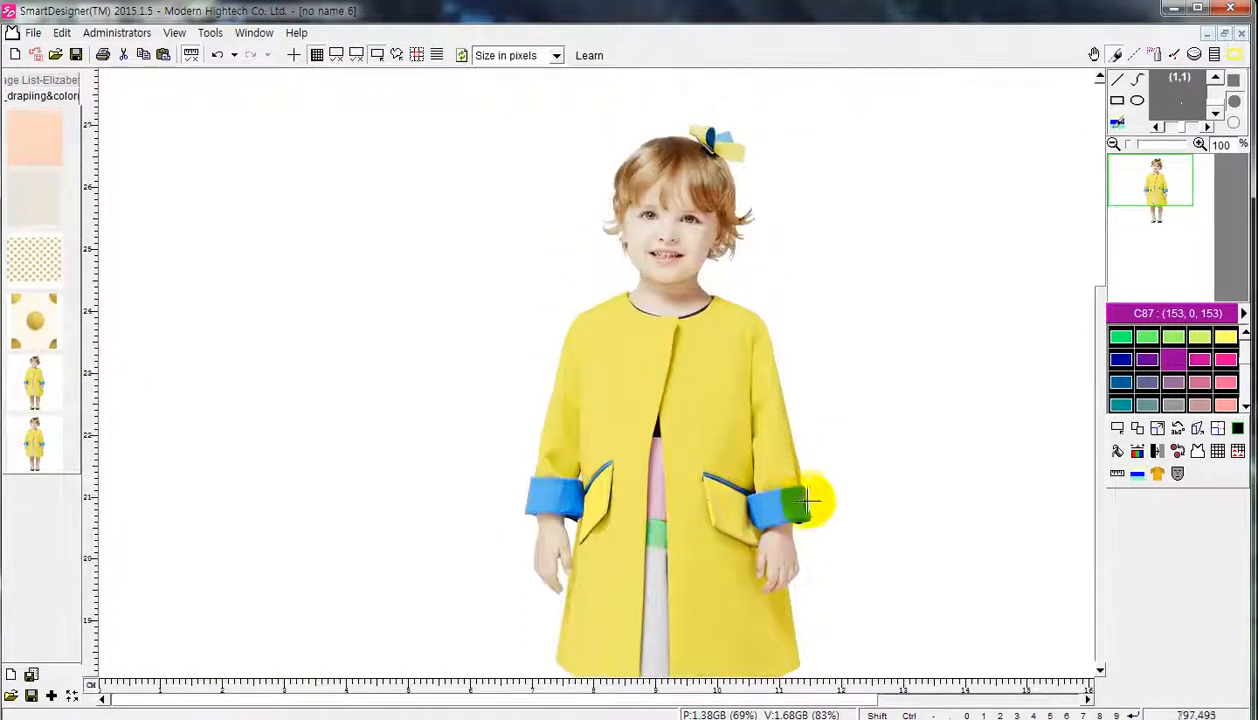
scroll(826, 537, "down", 1)
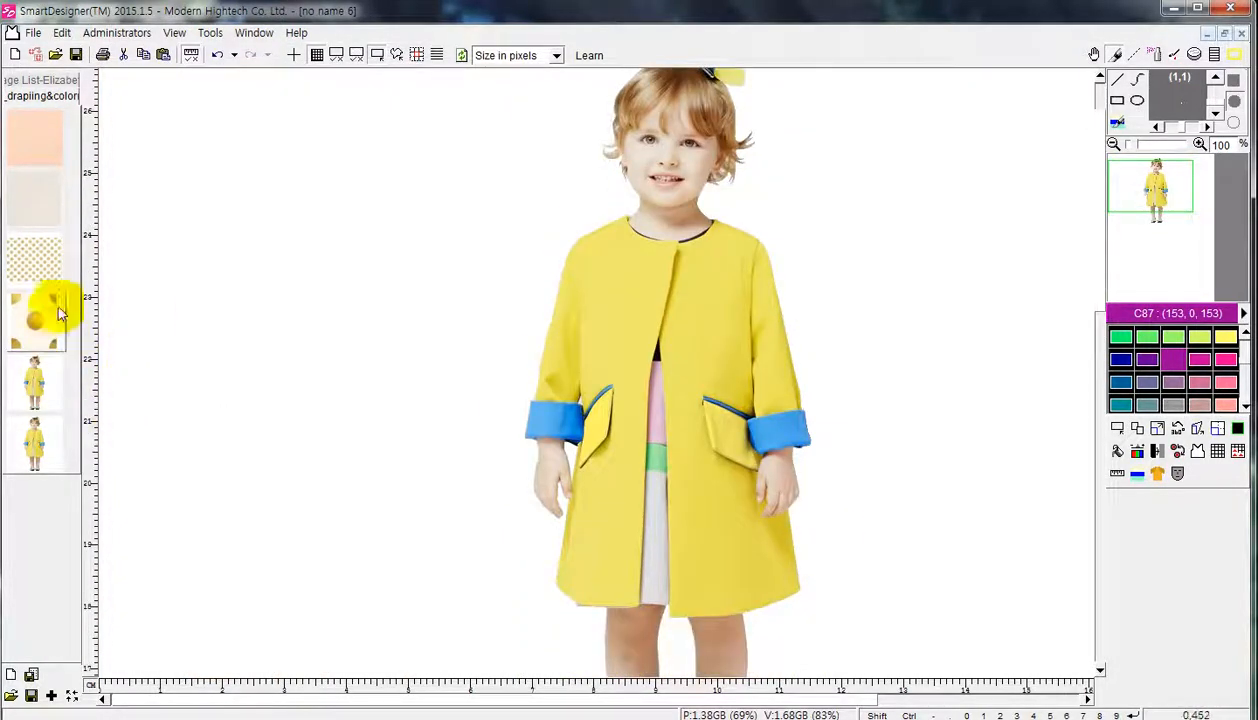
right_click(30, 256)
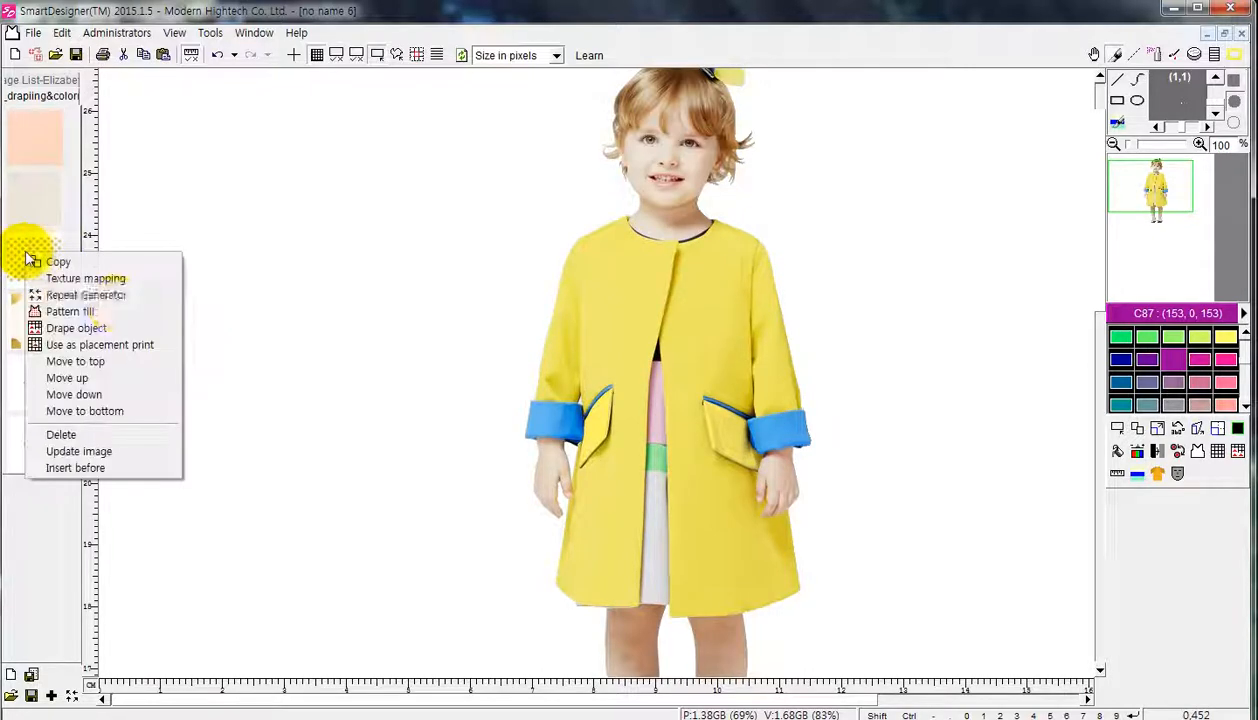
left_click(103, 327)
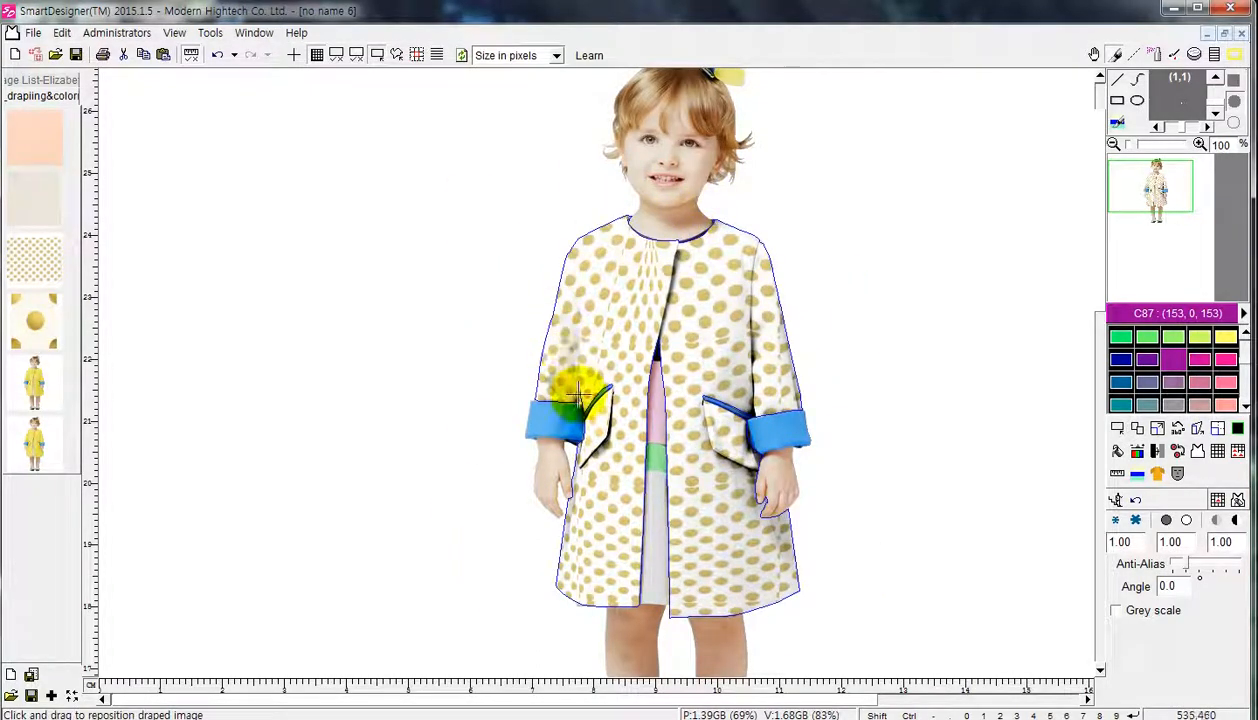
- Recolour the blue cuffs, pocket trims and matching yellow bows to pale yellow C134 (255, 255, 204), after trying purple C87 (153, 0, 153)
left_click(1157, 452)
left_click(775, 422)
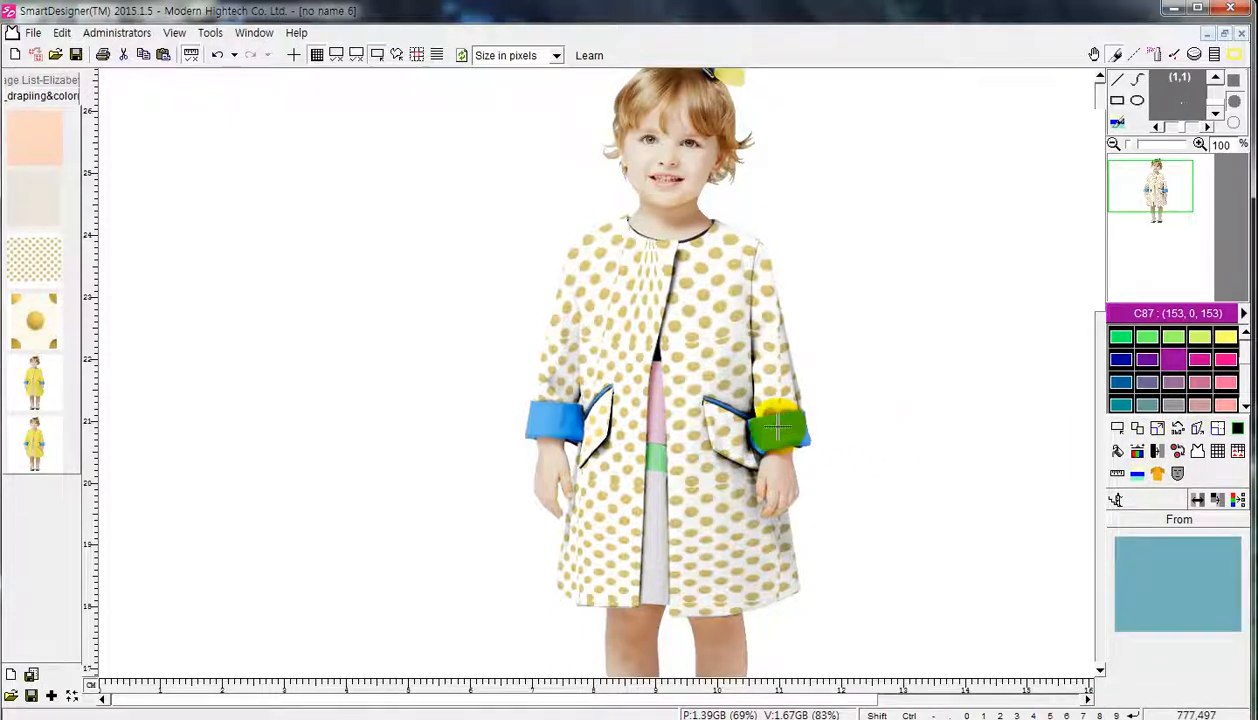
left_click(1226, 386)
scroll(1201, 371, "up", 1)
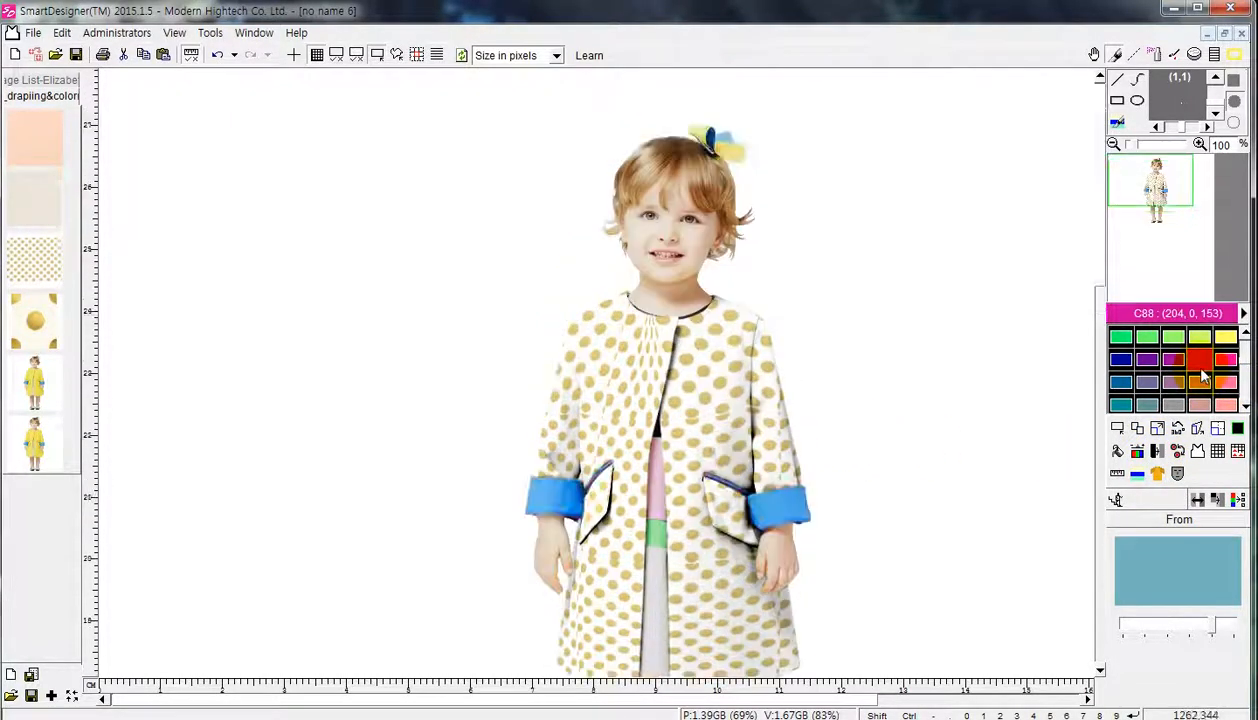
scroll(1140, 367, "down", 3)
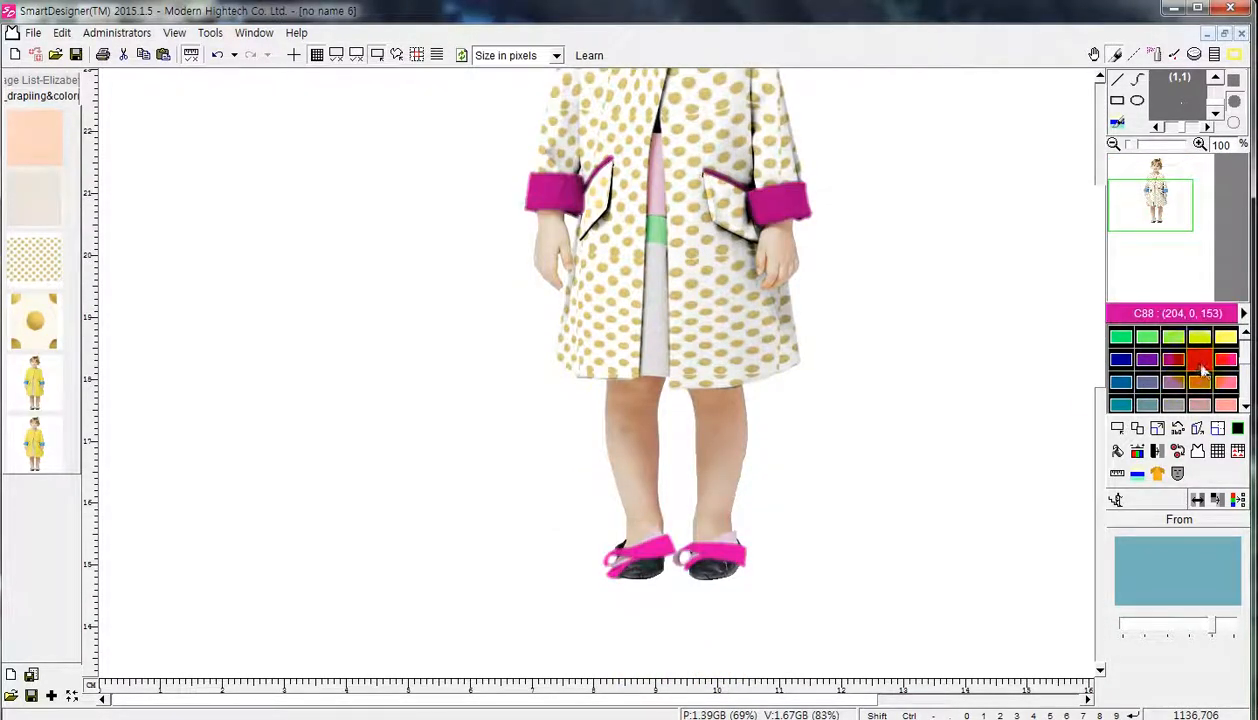
scroll(1199, 373, "up", 3)
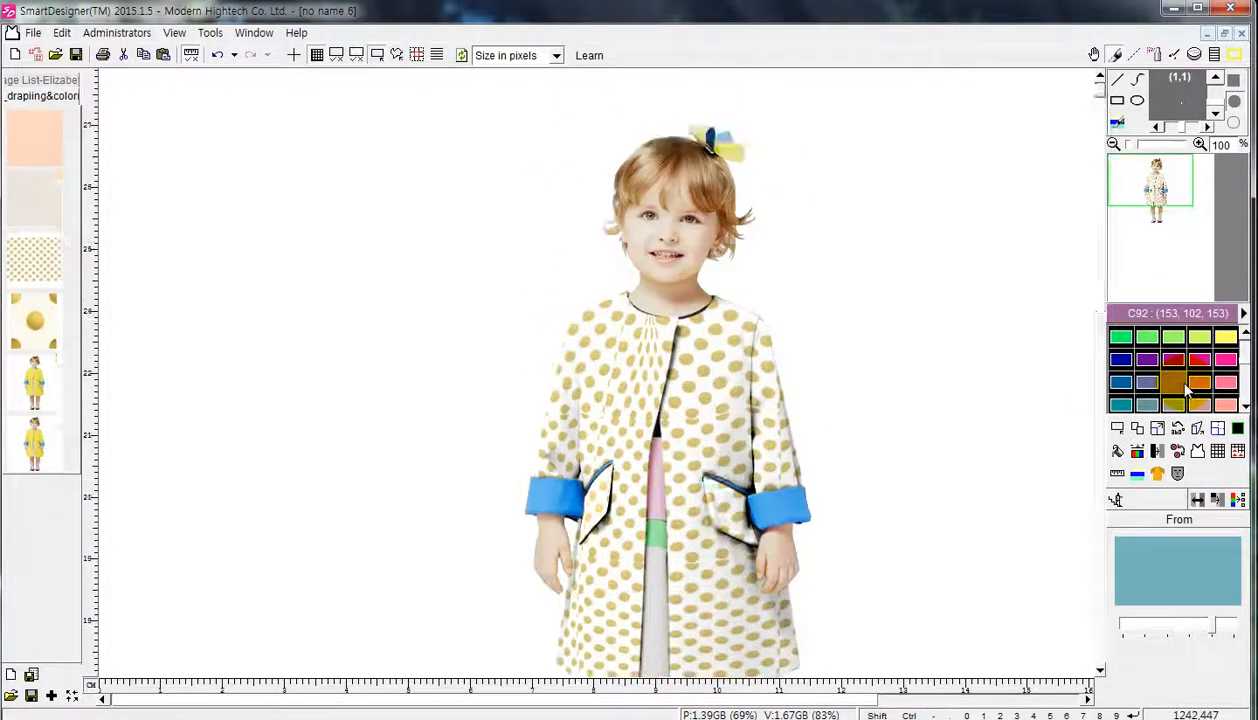
scroll(1220, 370, "down", 2)
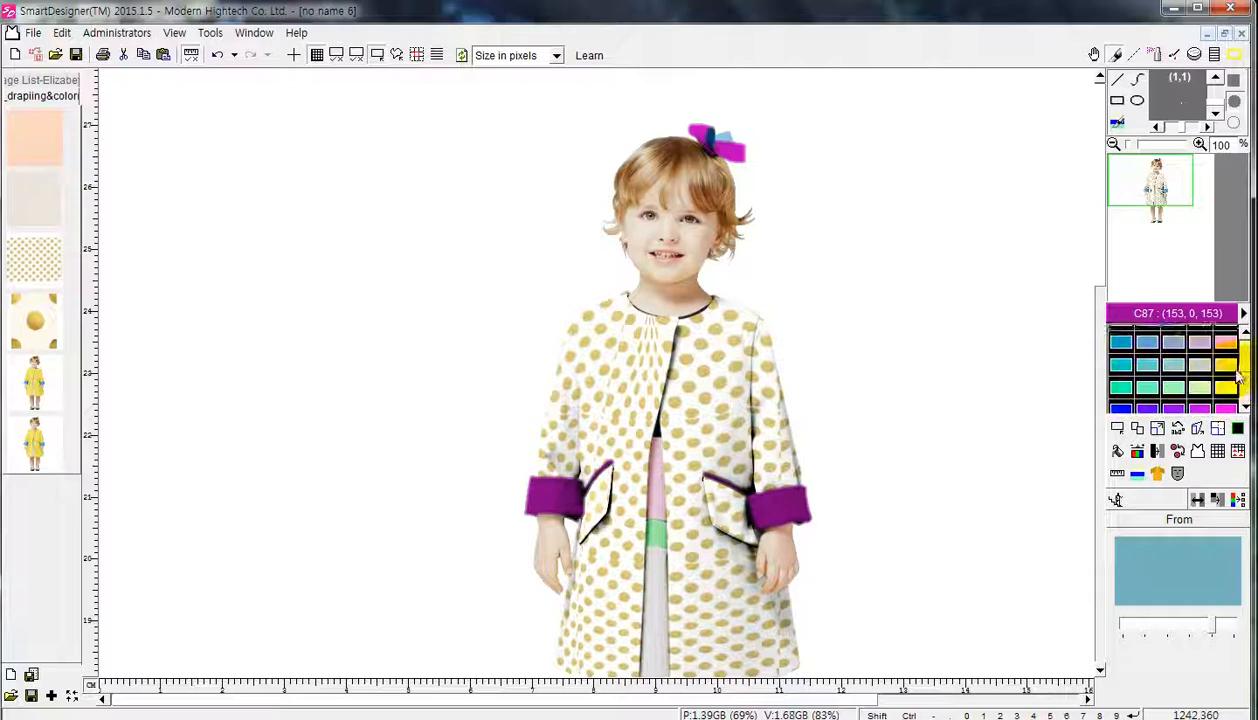
left_click(1225, 406)
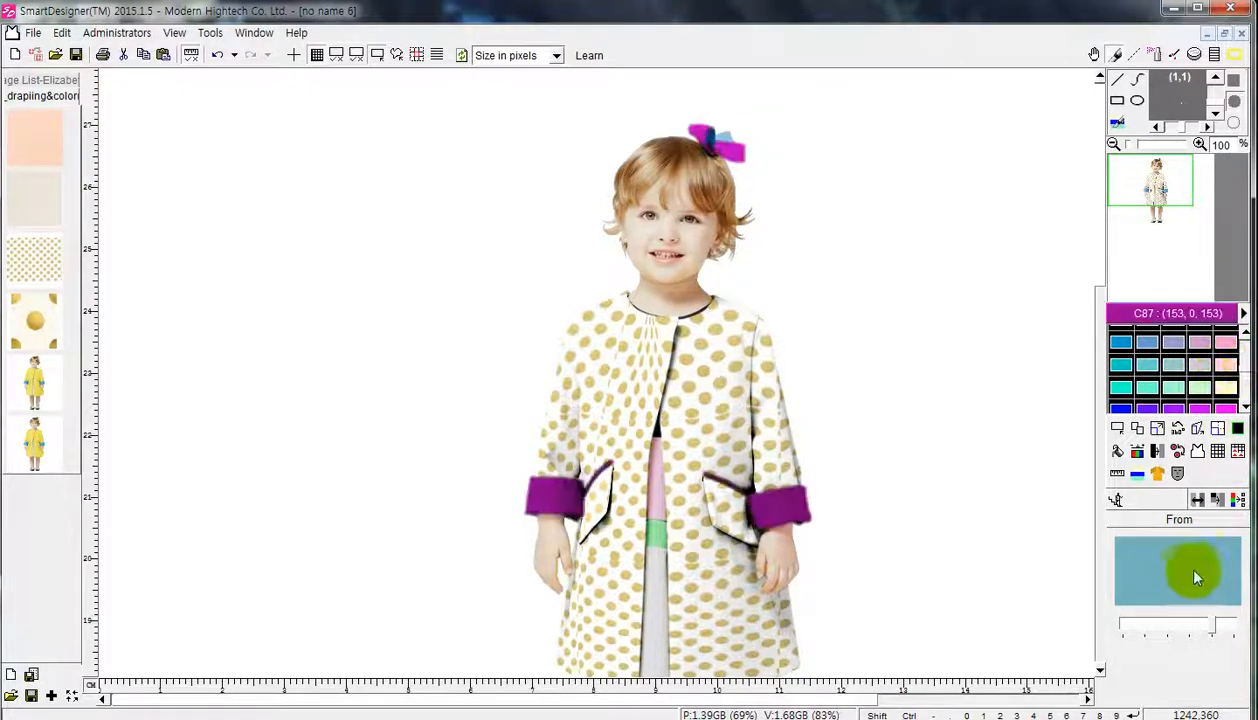
left_click(1230, 393)
scroll(928, 465, "down", 1)
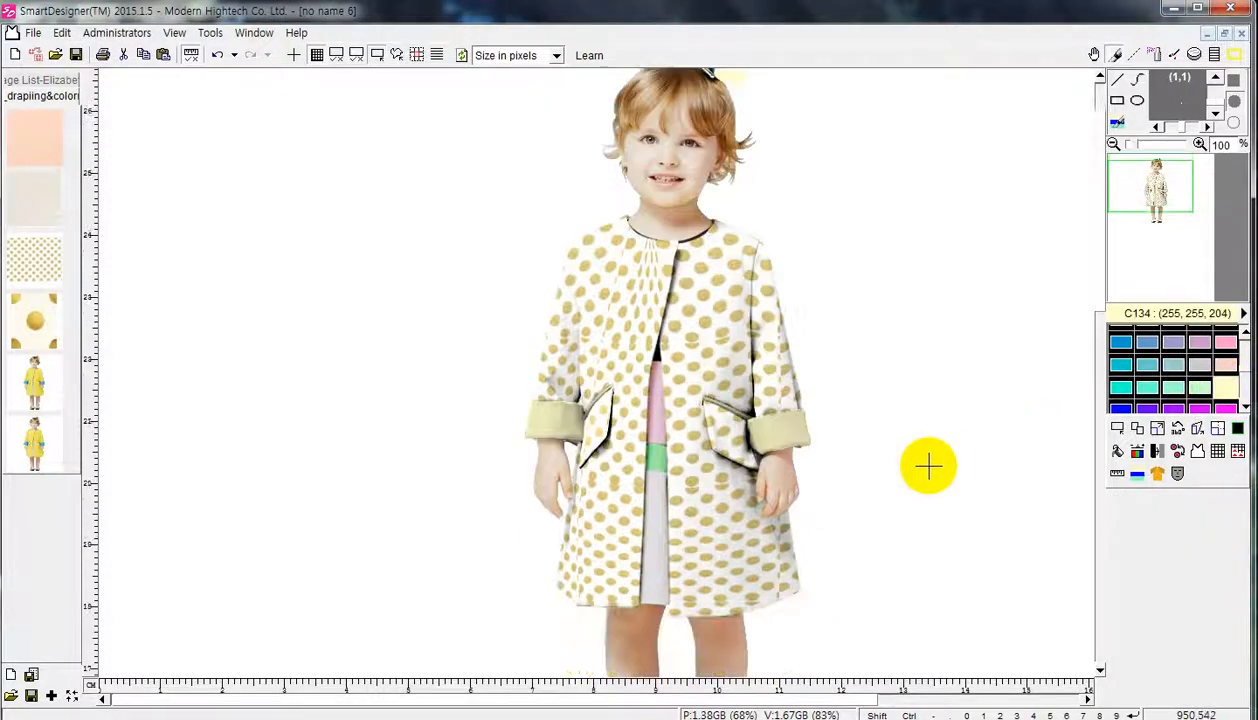
scroll(928, 465, "down", 1)
scroll(928, 465, "down", 2)
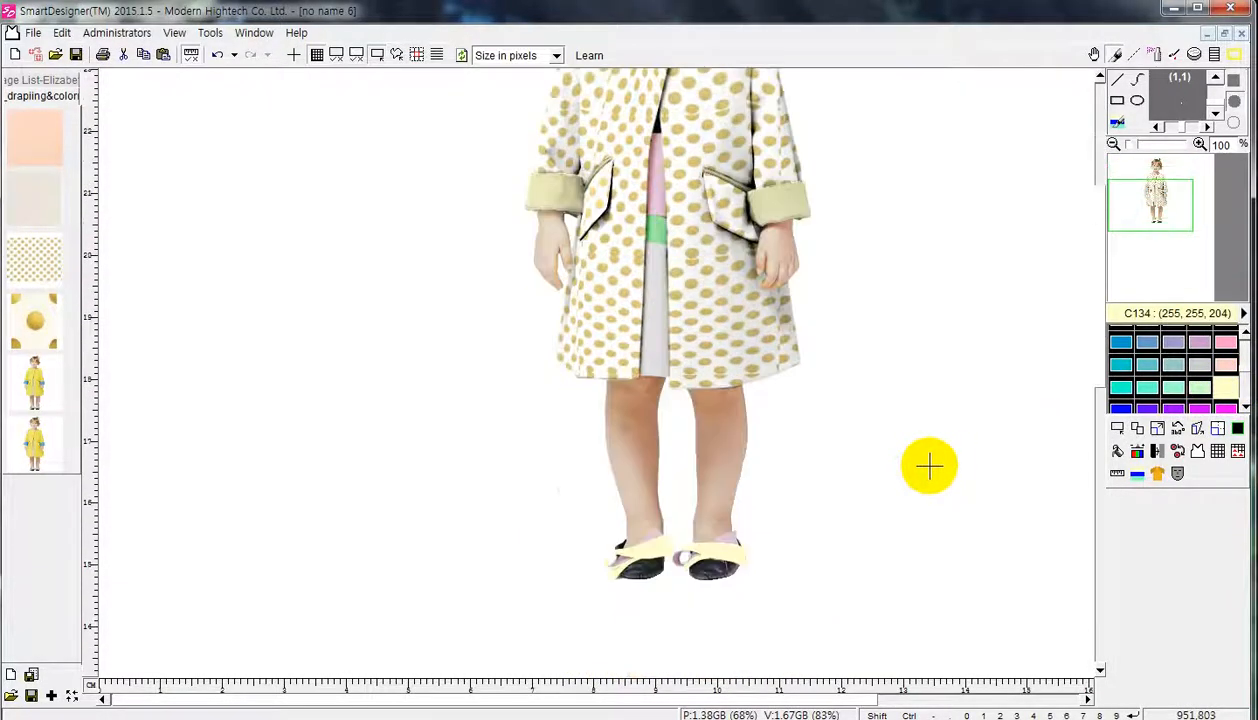
scroll(928, 465, "up", 4)
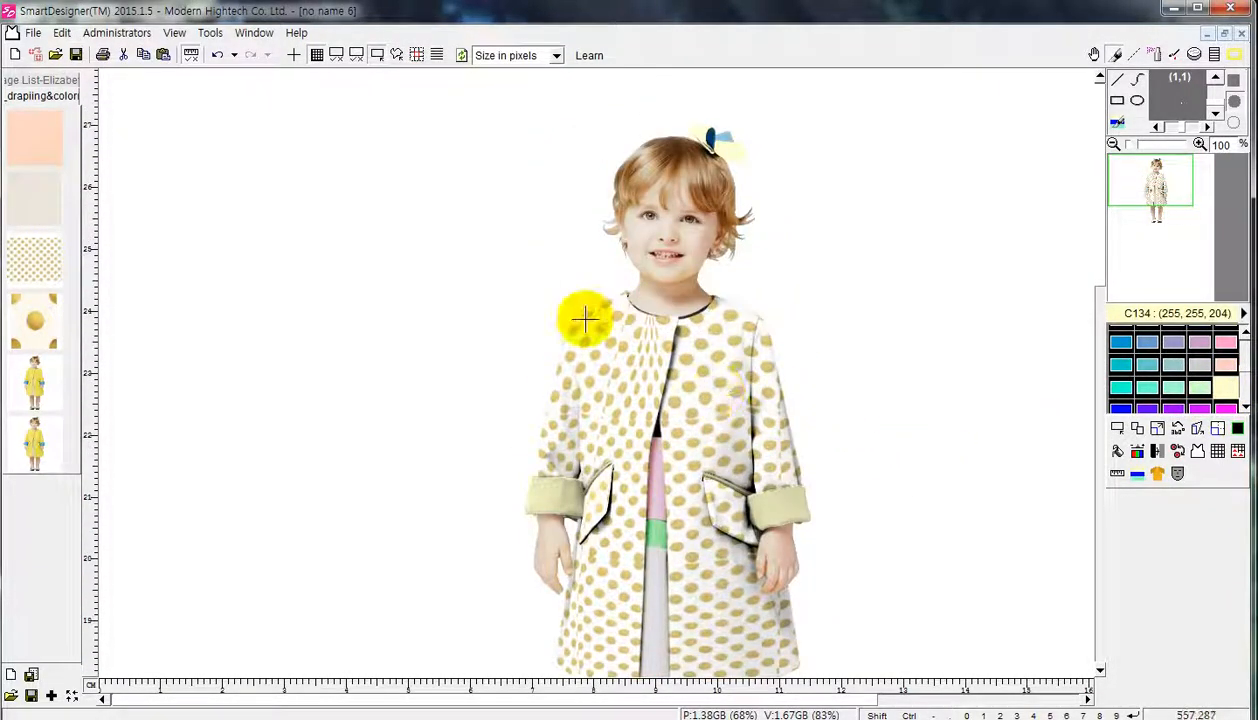
scroll(688, 360, "down", 1)
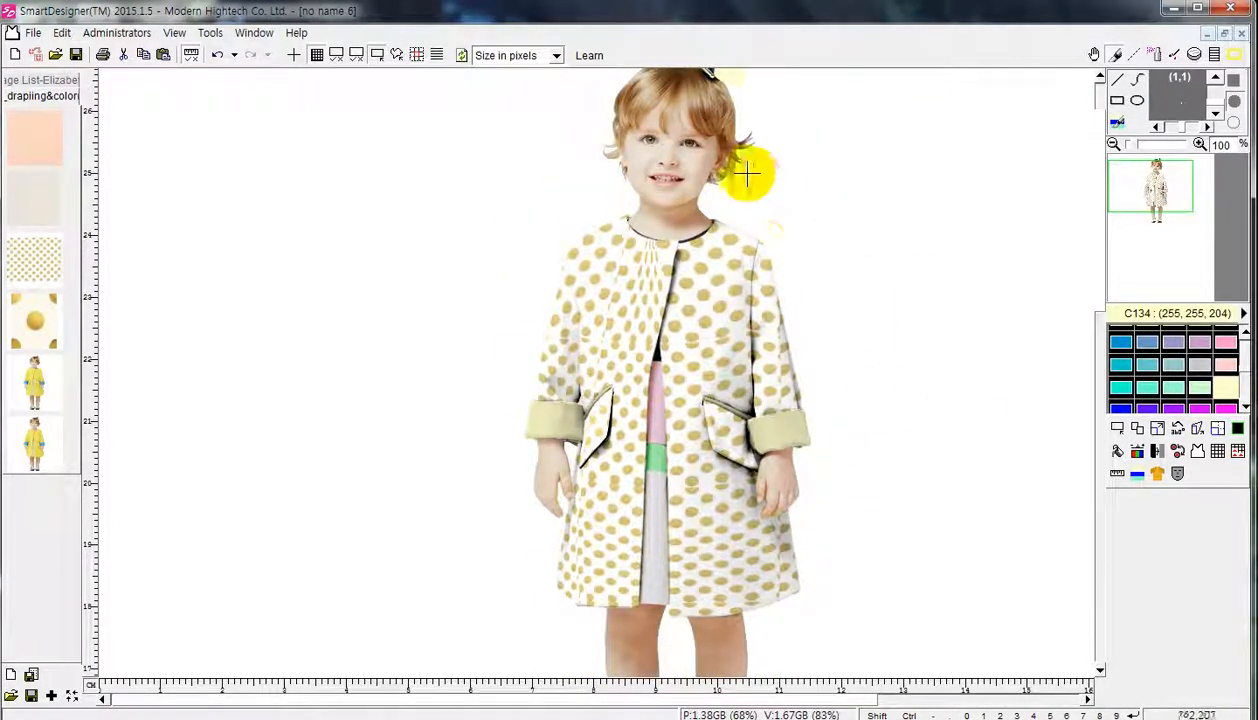
- Minimise the dotted-coat image and create another maximised full-colour drape image, custom landscape, 1440 by 1980 pixels at 180 dpi
left_click(1208, 36)
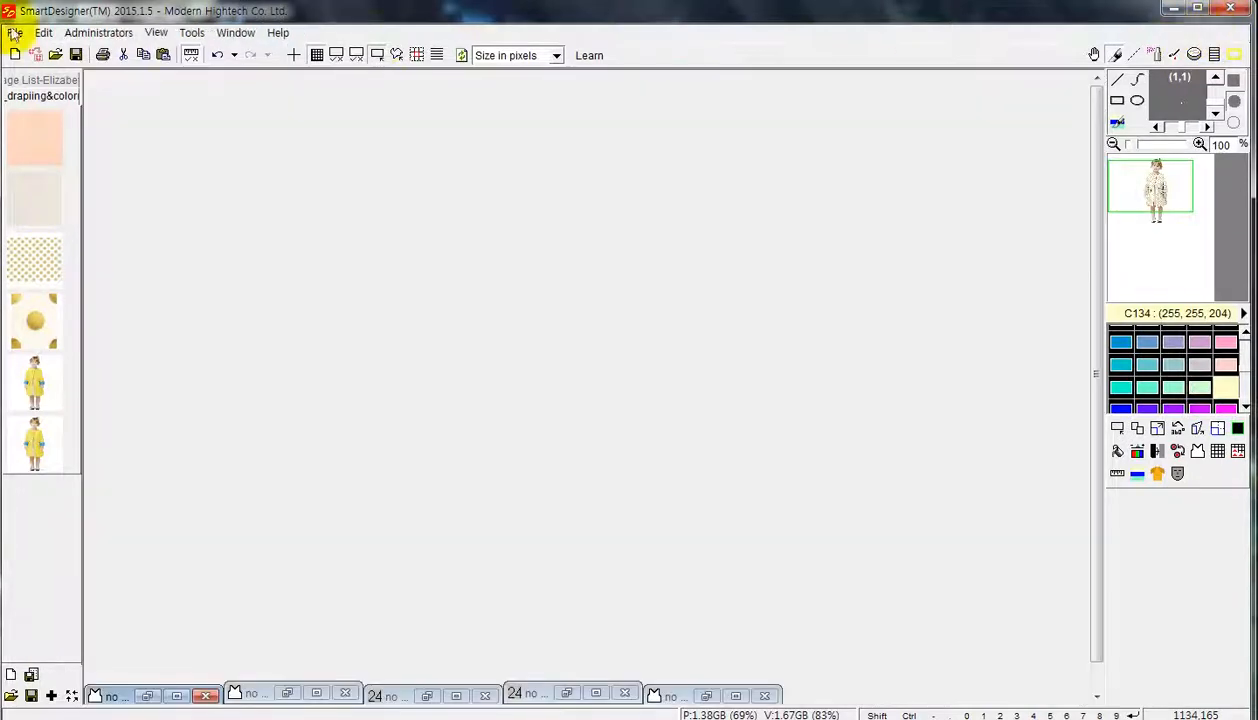
left_click(15, 32)
left_click(62, 46)
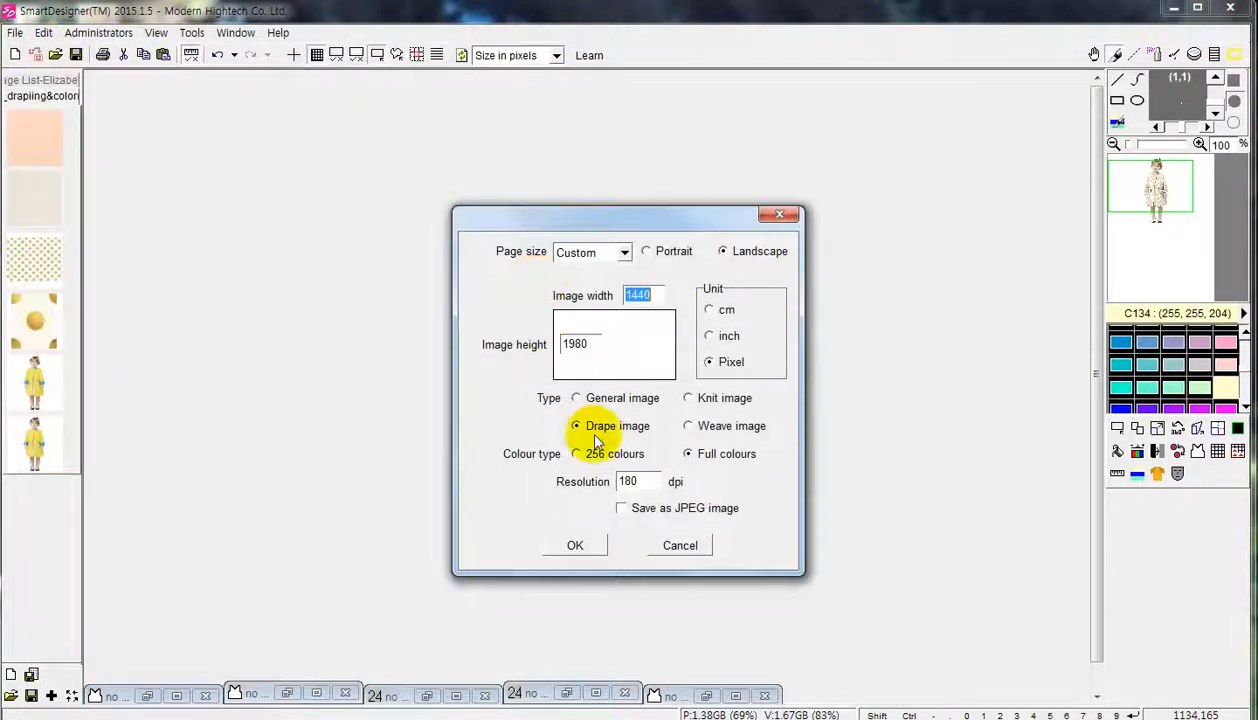
left_click(575, 545)
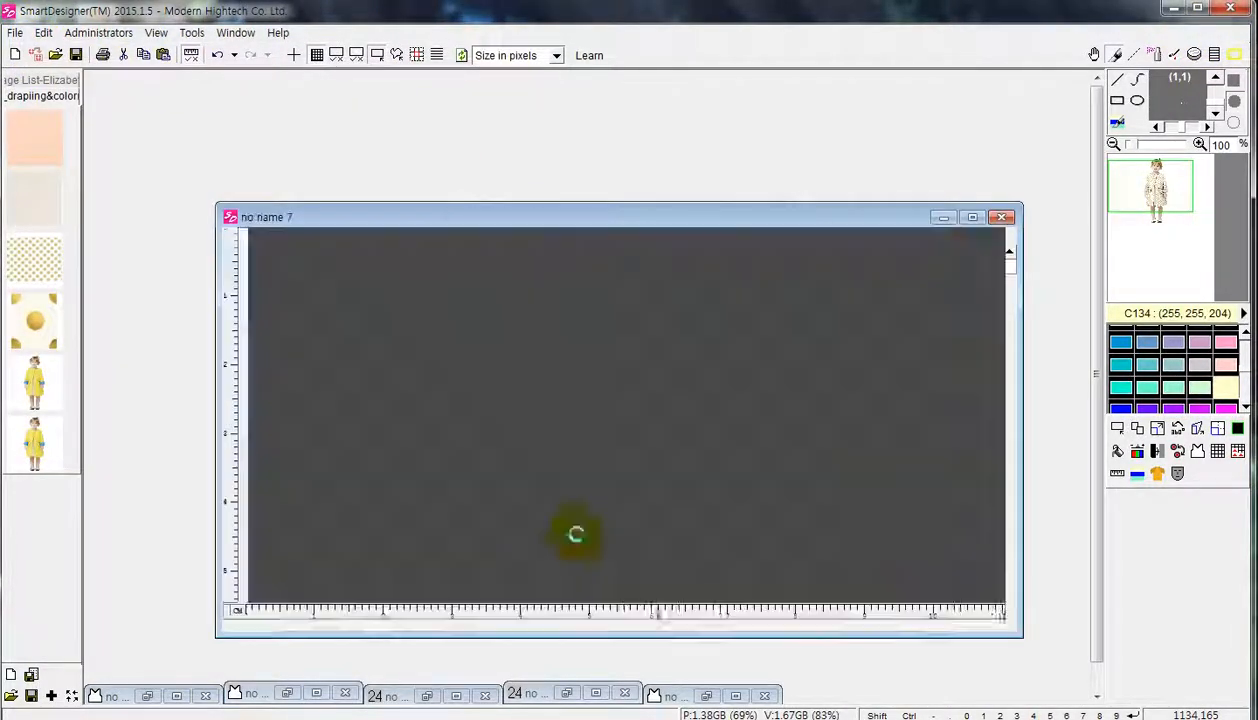
left_click(972, 217)
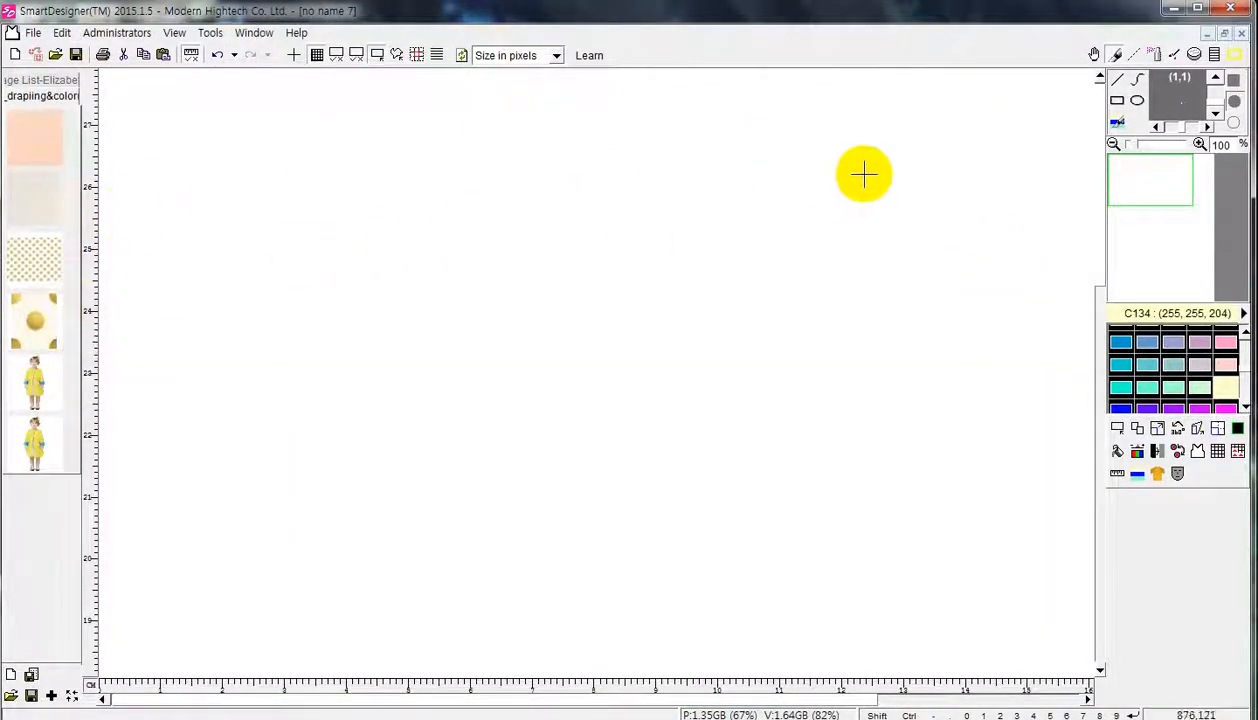
- Place the first stored yellow-coat girl photo in the new image and drape the pink-and-teal plaid from the other image list over her coat
right_click(60, 382)
left_click(88, 395)
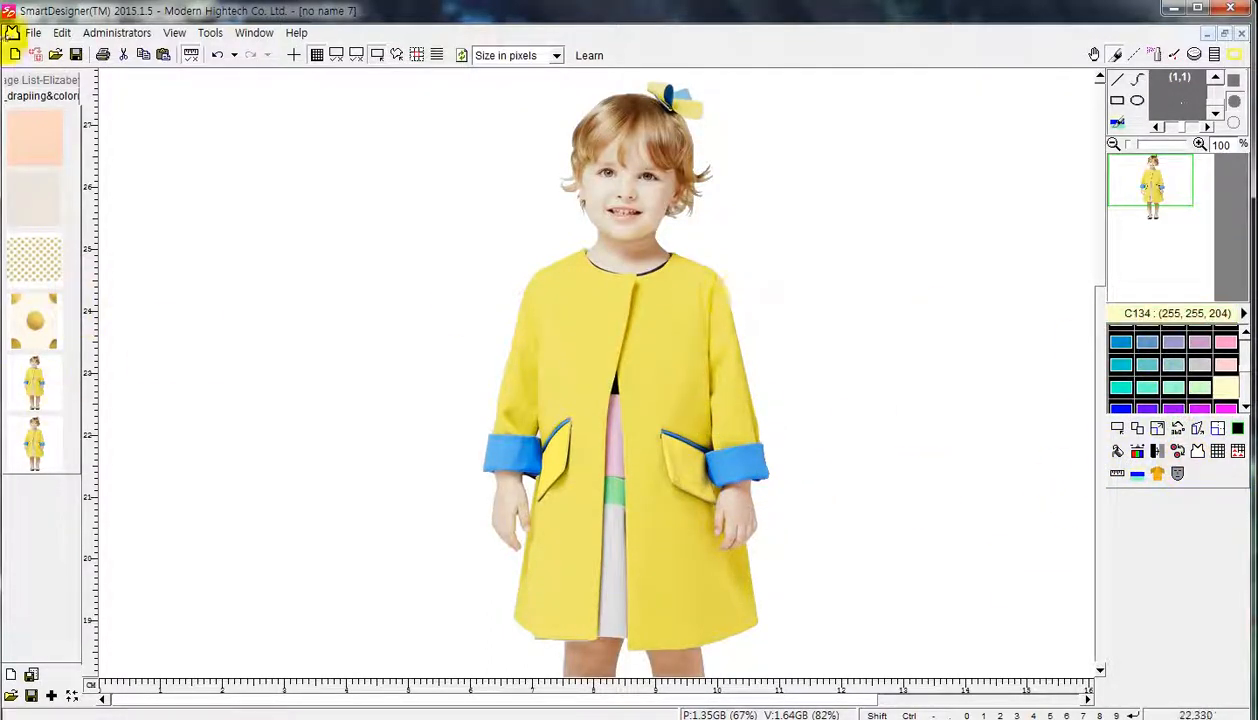
left_click(30, 80)
right_click(50, 393)
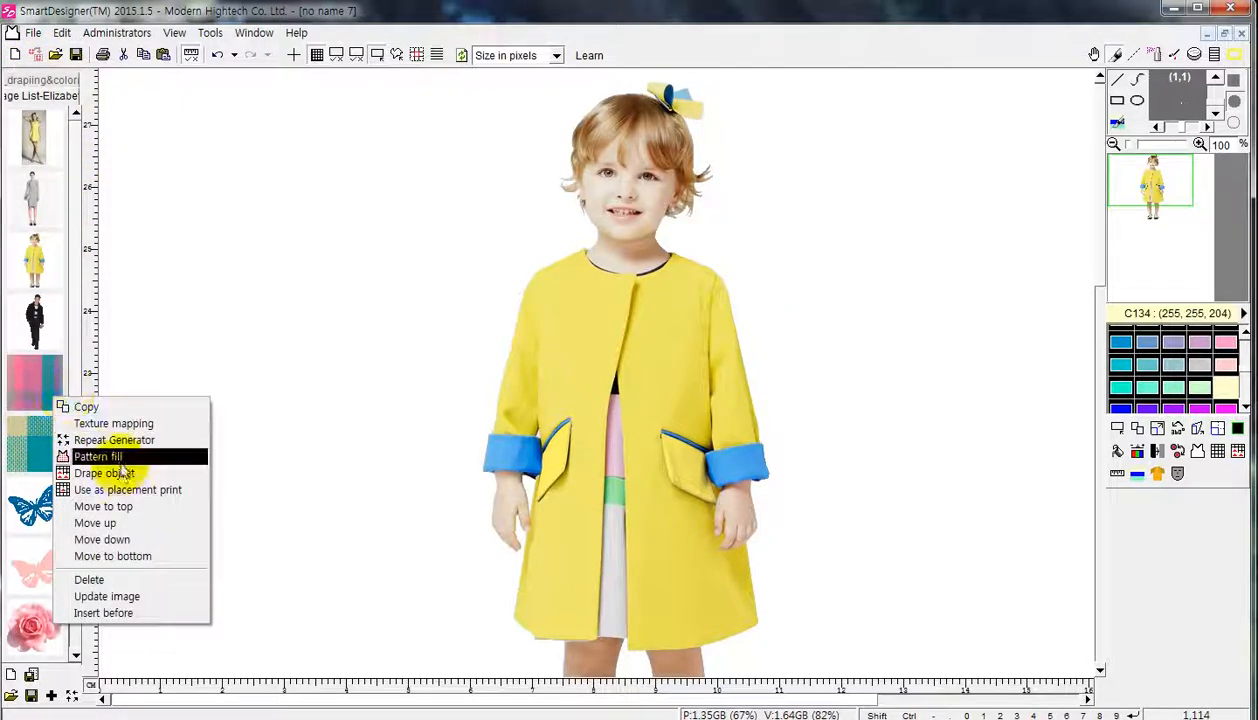
left_click(110, 458)
left_click(728, 283)
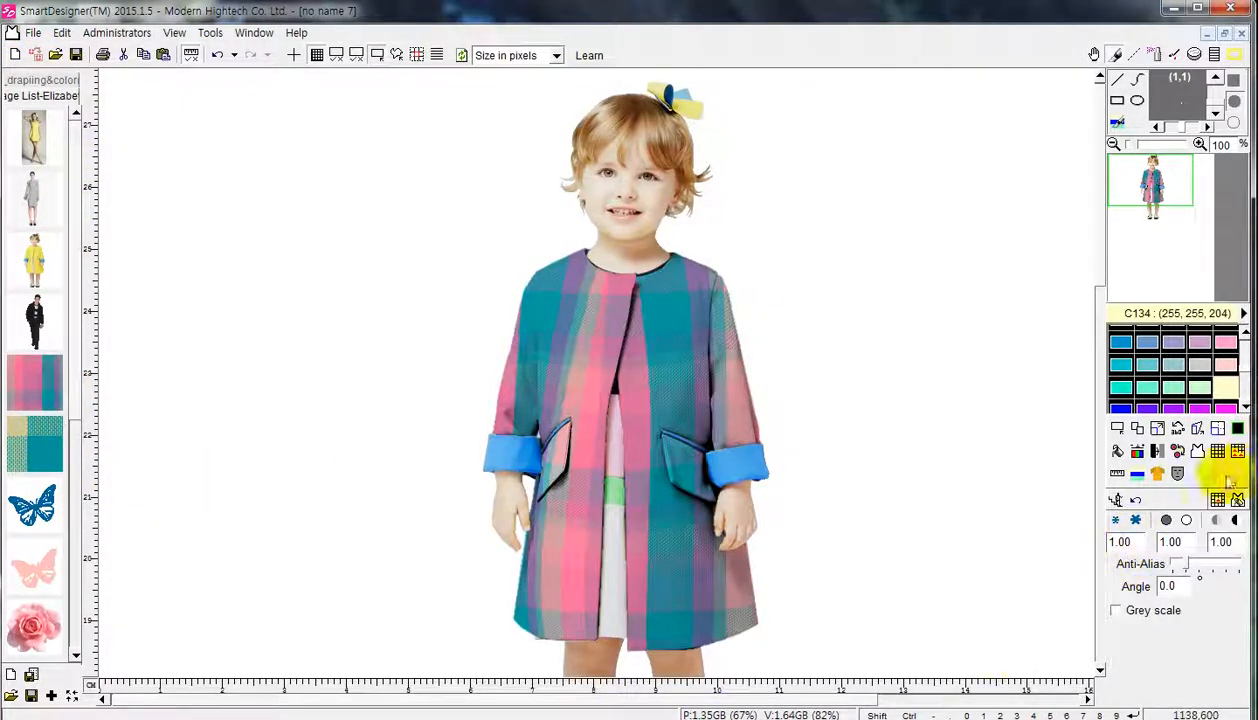
- Recolour the plaid coat's blue cuffs and matching bows to aqua C131 (102, 255, 204), with the recolouring slider at its minimum
left_click(1157, 451)
left_click(724, 454)
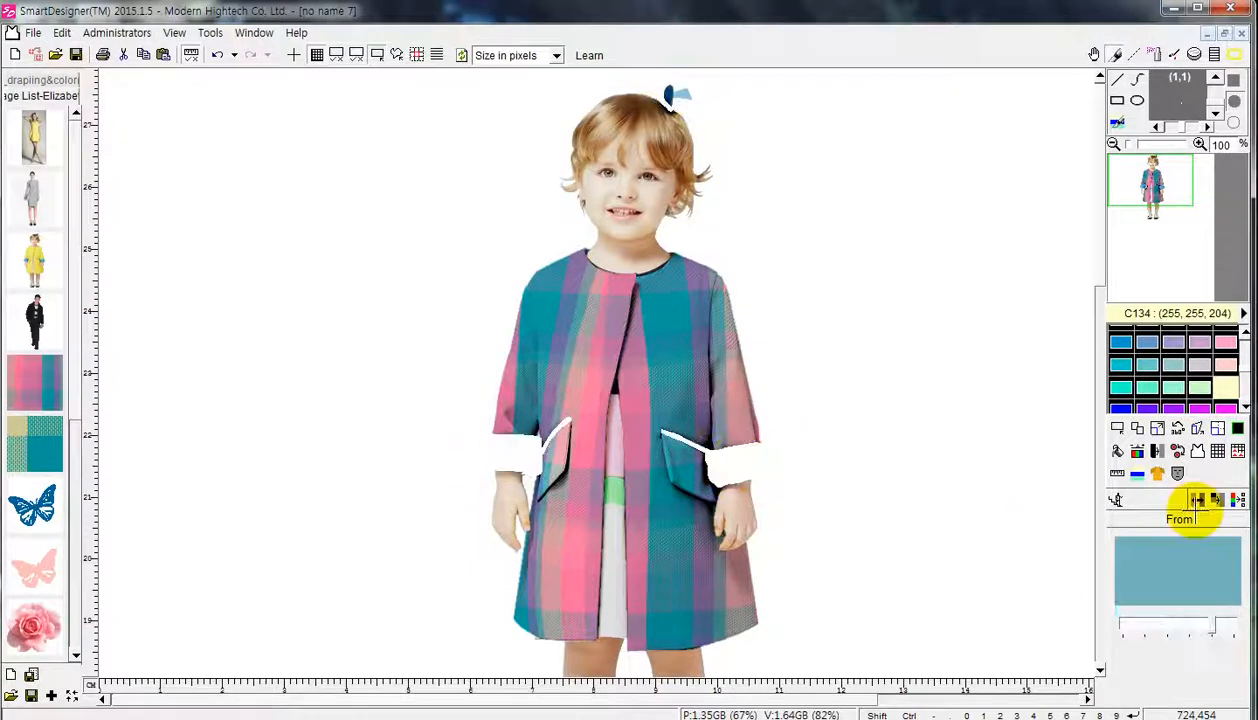
left_click_drag(1213, 626, 1123, 626)
left_click(1147, 390)
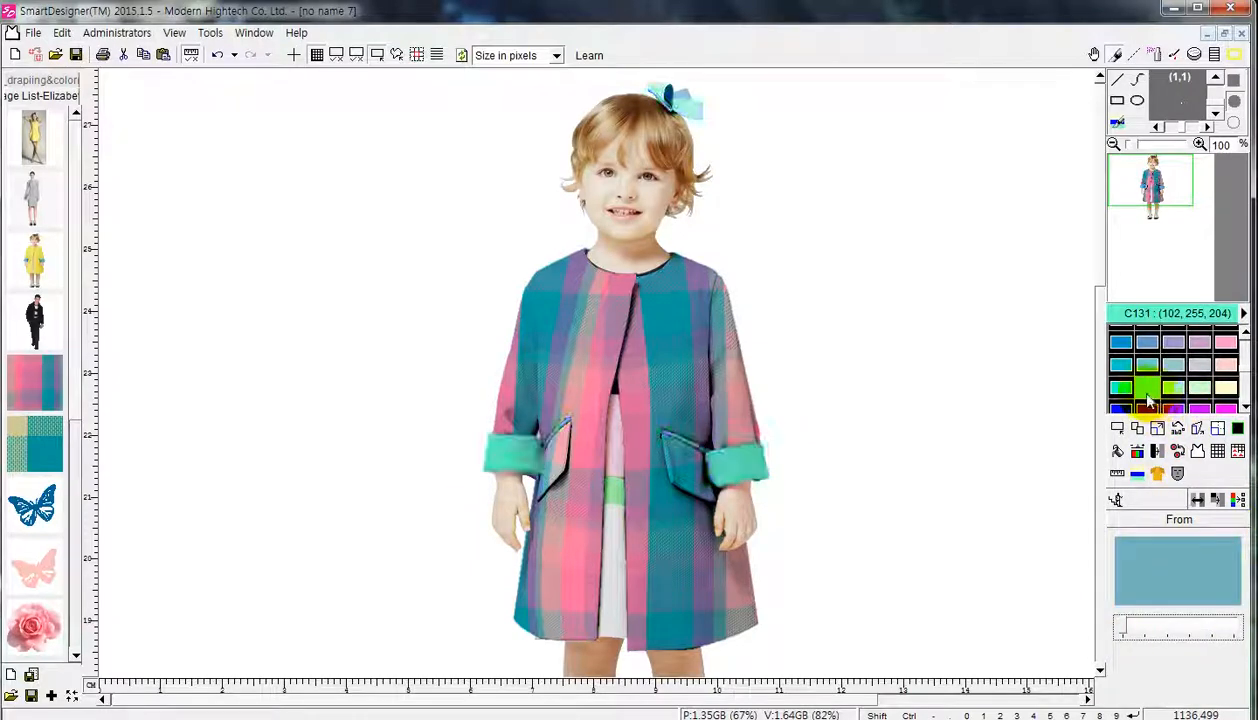
- Try pastel shades on the cuffs and bows, including pink C124 (255, 153, 204) and pale yellow C134 (255, 255, 204)
left_click(1148, 364)
left_click(1173, 344)
left_click(1197, 344)
left_click(1226, 348)
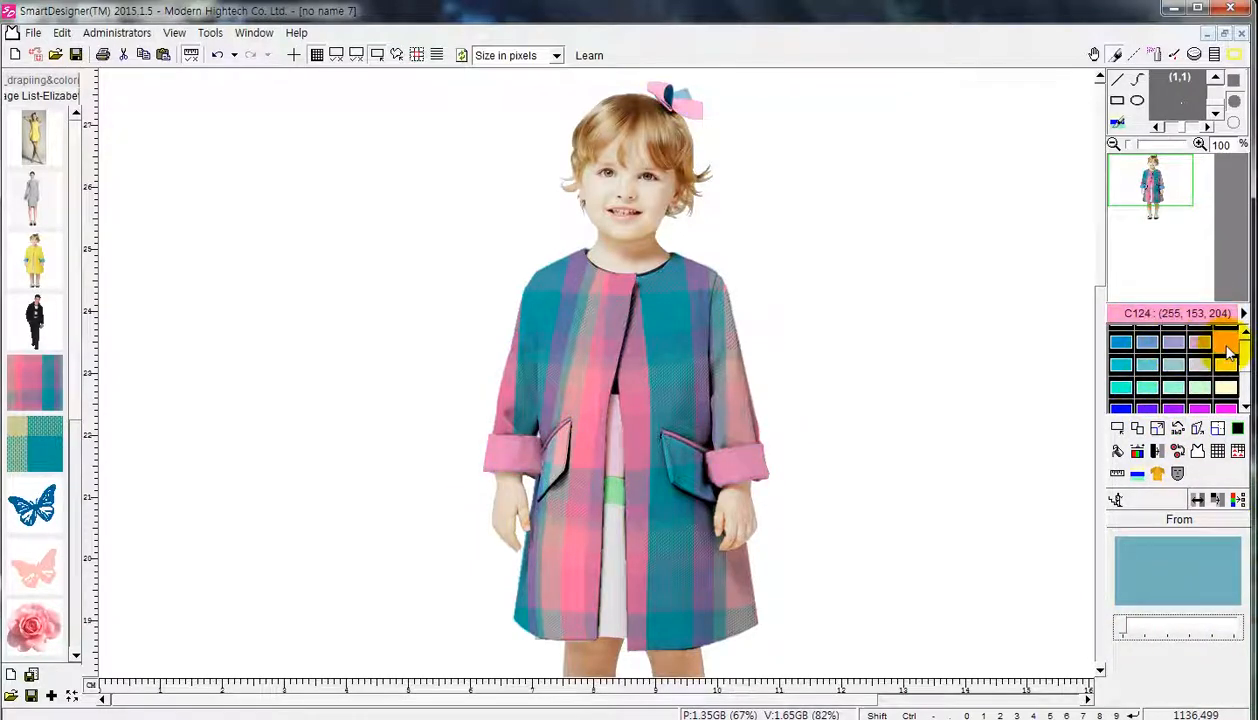
left_click(1227, 365)
left_click(1228, 386)
left_click(1245, 383)
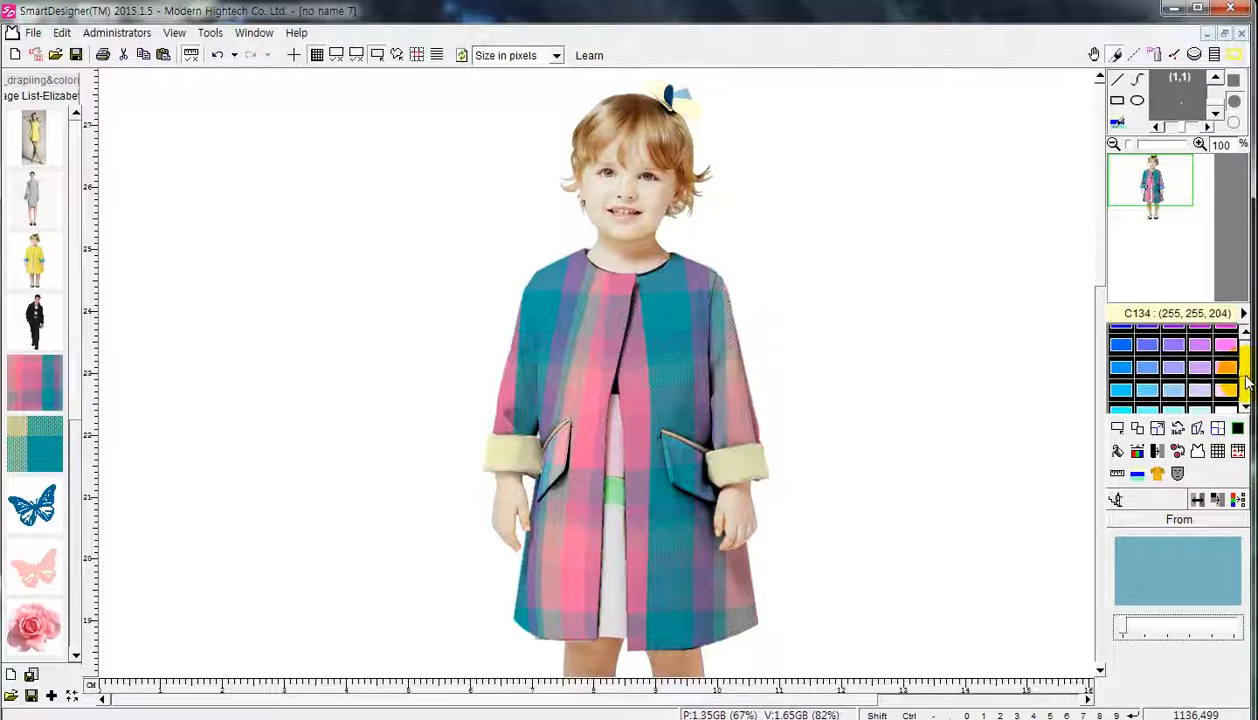
- Try blue and violet shades on the cuffs, including C152 (153, 204, 255), C141 (102, 102, 255) and C153 (204, 204, 255)
left_click(1229, 385)
left_click(1226, 368)
left_click(1199, 368)
left_click(1176, 371)
left_click(1174, 391)
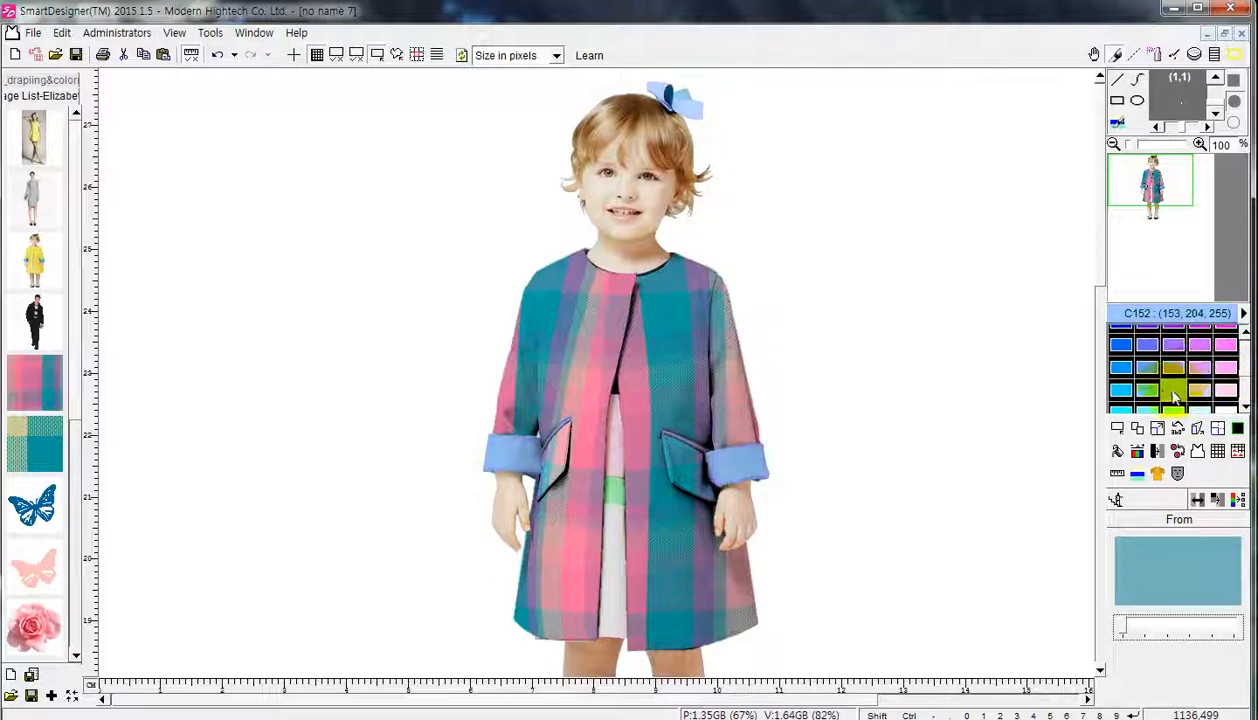
left_click(1148, 391)
left_click(1124, 392)
left_click(1122, 369)
left_click(1121, 348)
left_click(1147, 349)
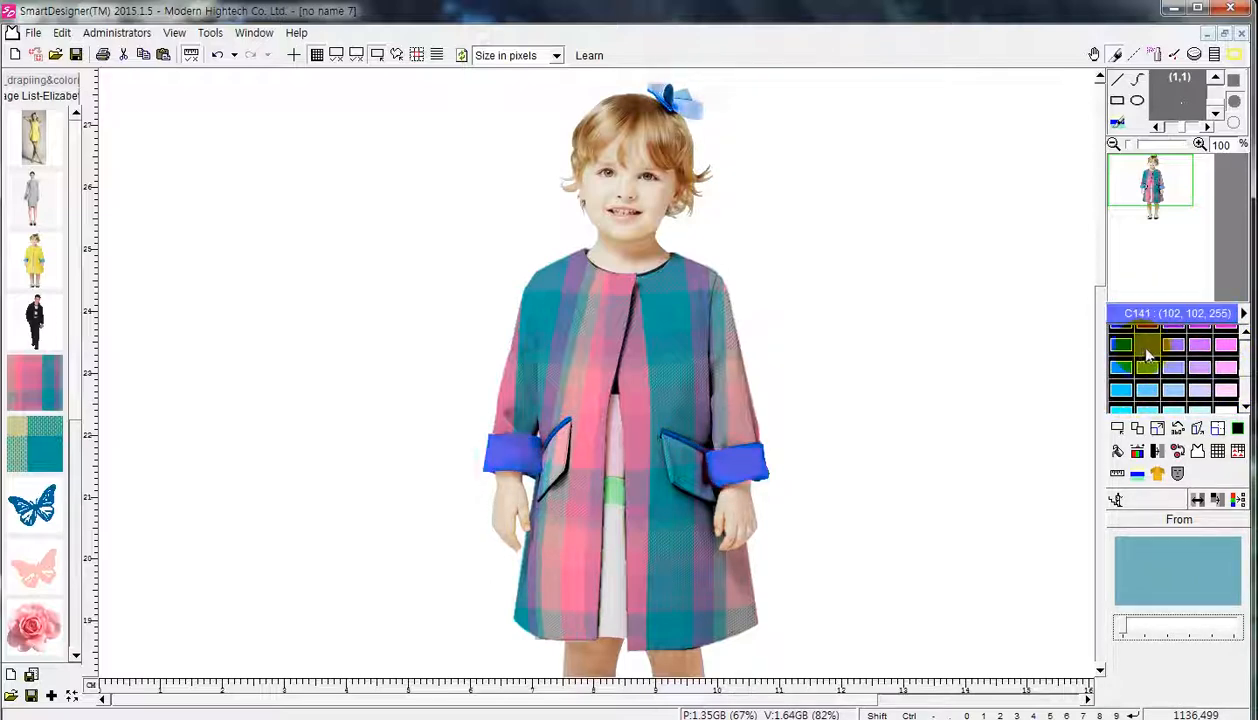
left_click(1149, 372)
left_click(1174, 392)
left_click(1199, 391)
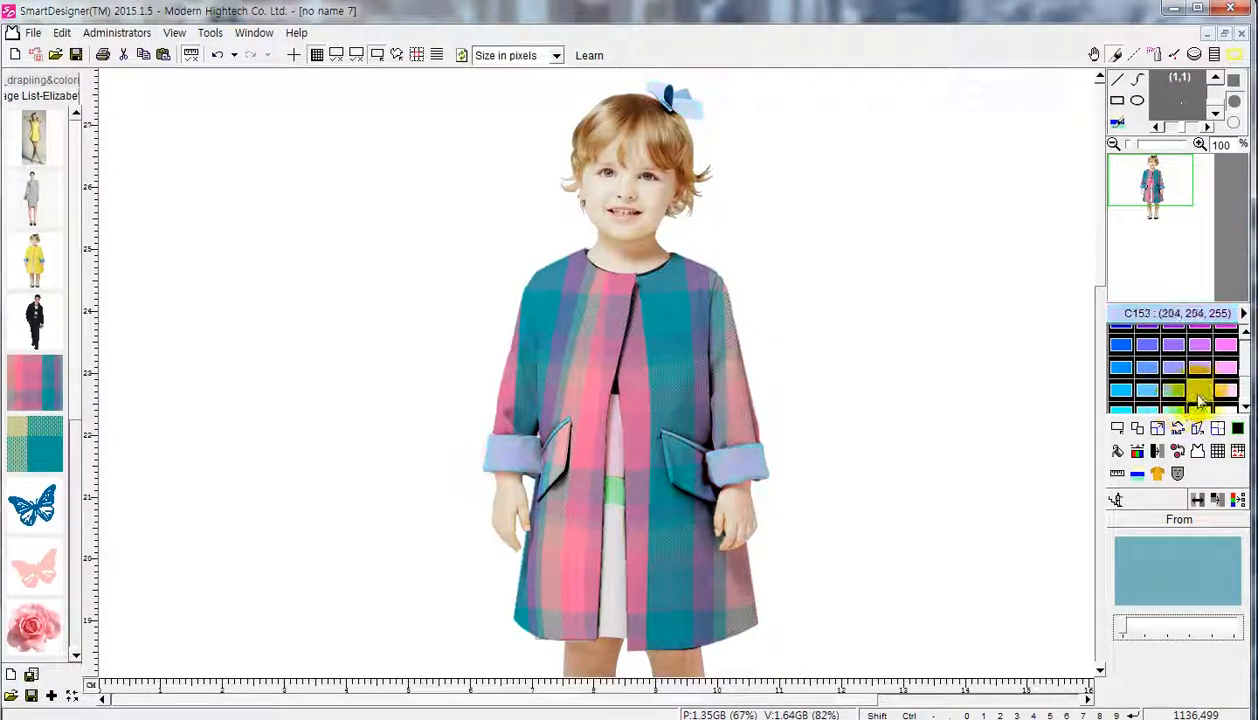
left_click(1201, 372)
left_click(1226, 350)
left_click(1227, 388)
scroll(1232, 386, "up", 1)
left_click(1230, 388)
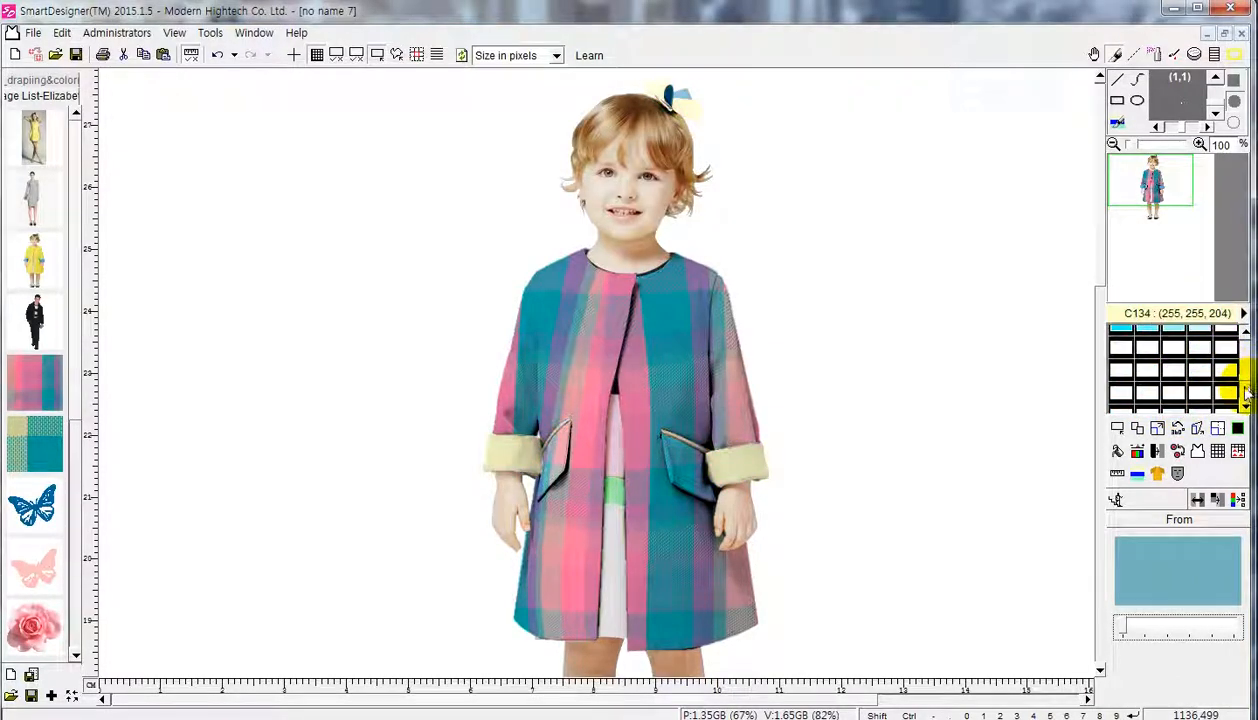
scroll(1246, 366, "down", 1)
scroll(1240, 365, "up", 3)
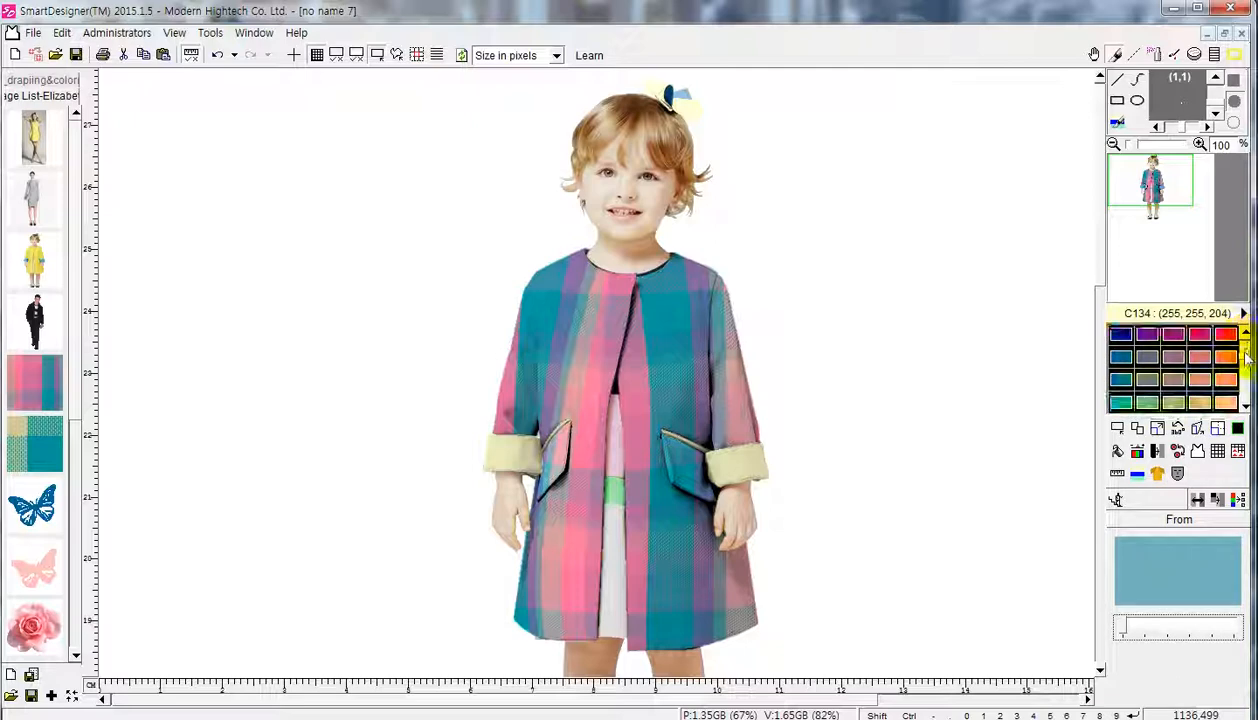
- Test purple C61 (102, 0, 102) and green C71 (102, 153, 102), and recolour the cuffs and bows to orange C74 (255, 153, 102)
left_click(1232, 338)
left_click(1193, 338)
left_click(1175, 340)
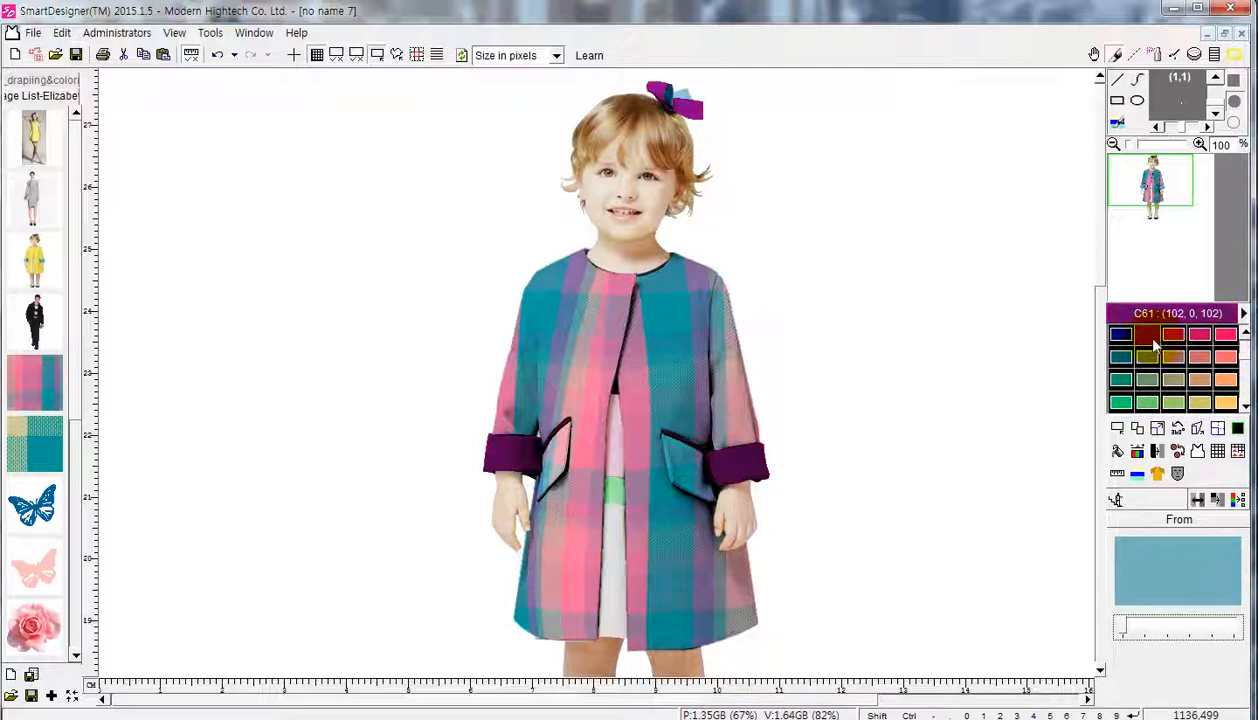
left_click(1120, 335)
left_click(1120, 378)
left_click(1150, 378)
left_click(1173, 380)
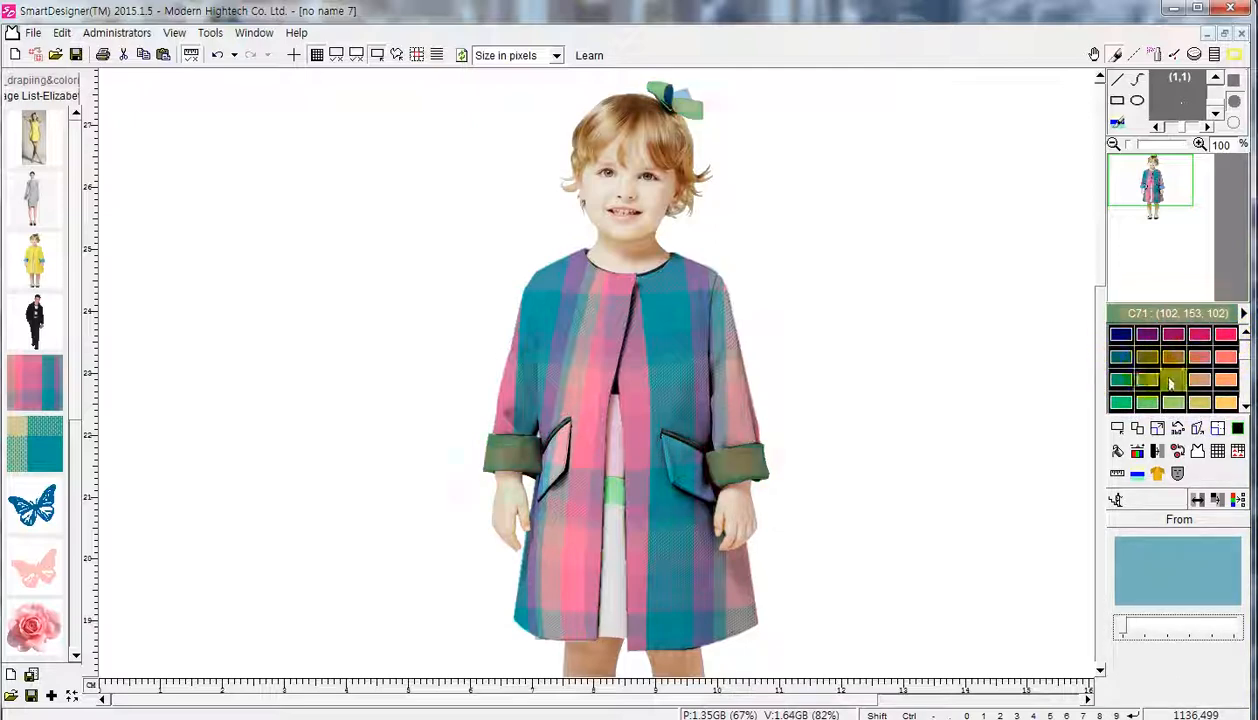
left_click(1176, 401)
left_click(1204, 403)
left_click(1225, 380)
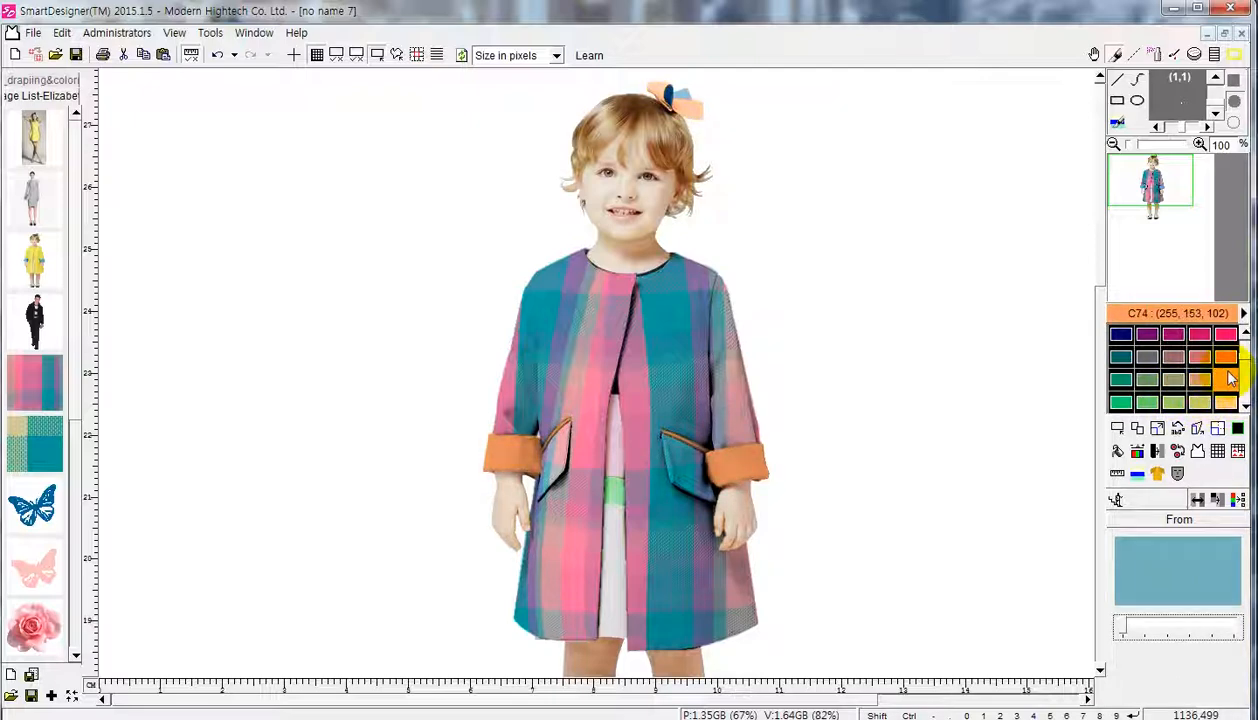
- Place a copy of the yellow-coat girl photo from the image list beside the plaid-coat girl
scroll(778, 458, "down", 1)
scroll(779, 465, "down", 1)
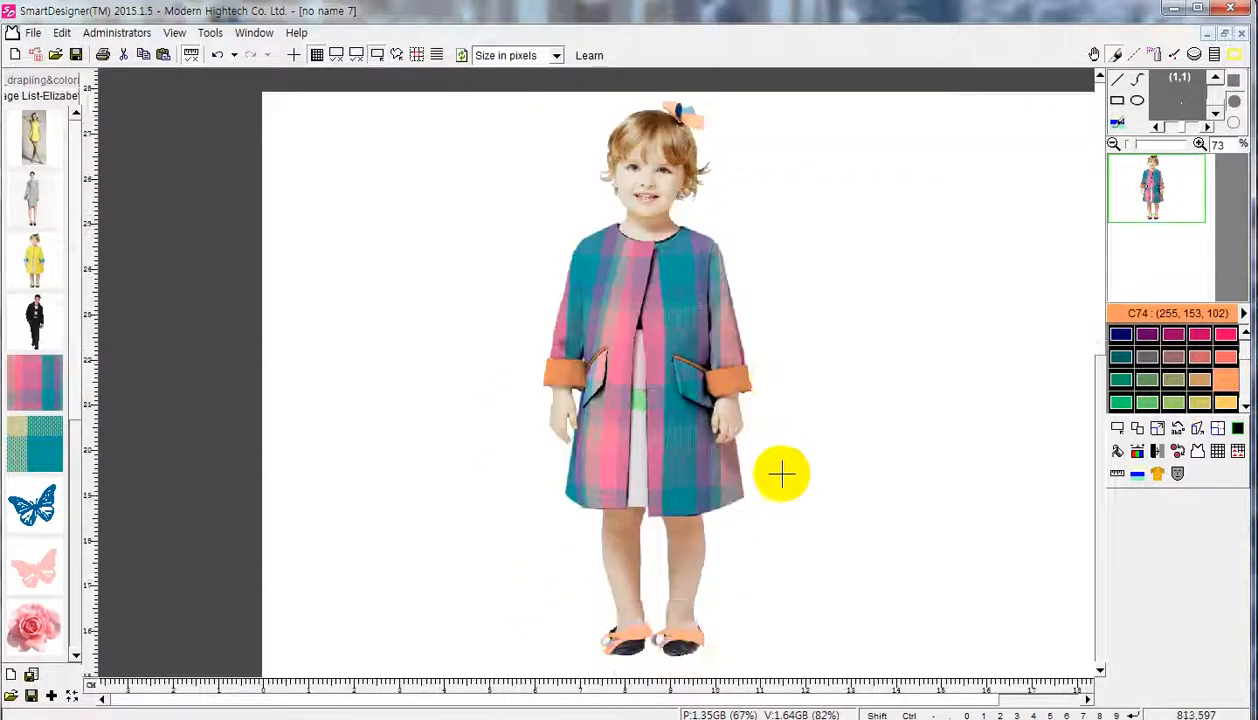
right_click(39, 269)
left_click(79, 279)
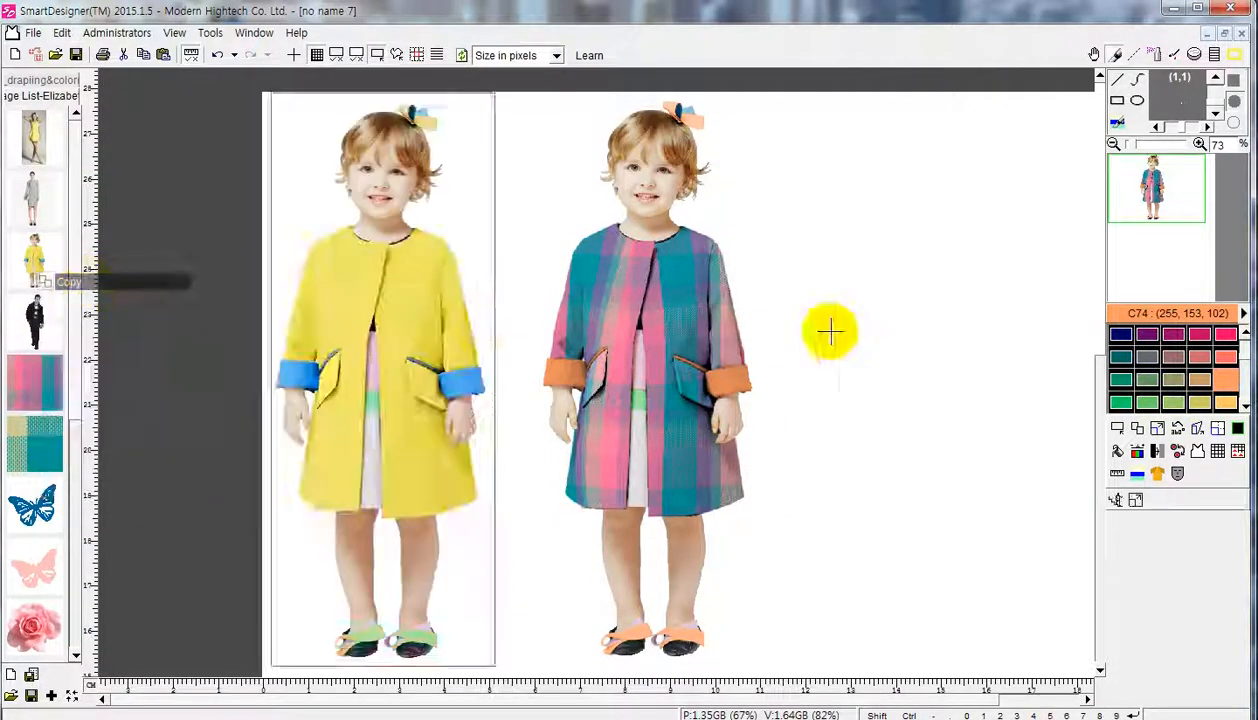
left_click(955, 444)
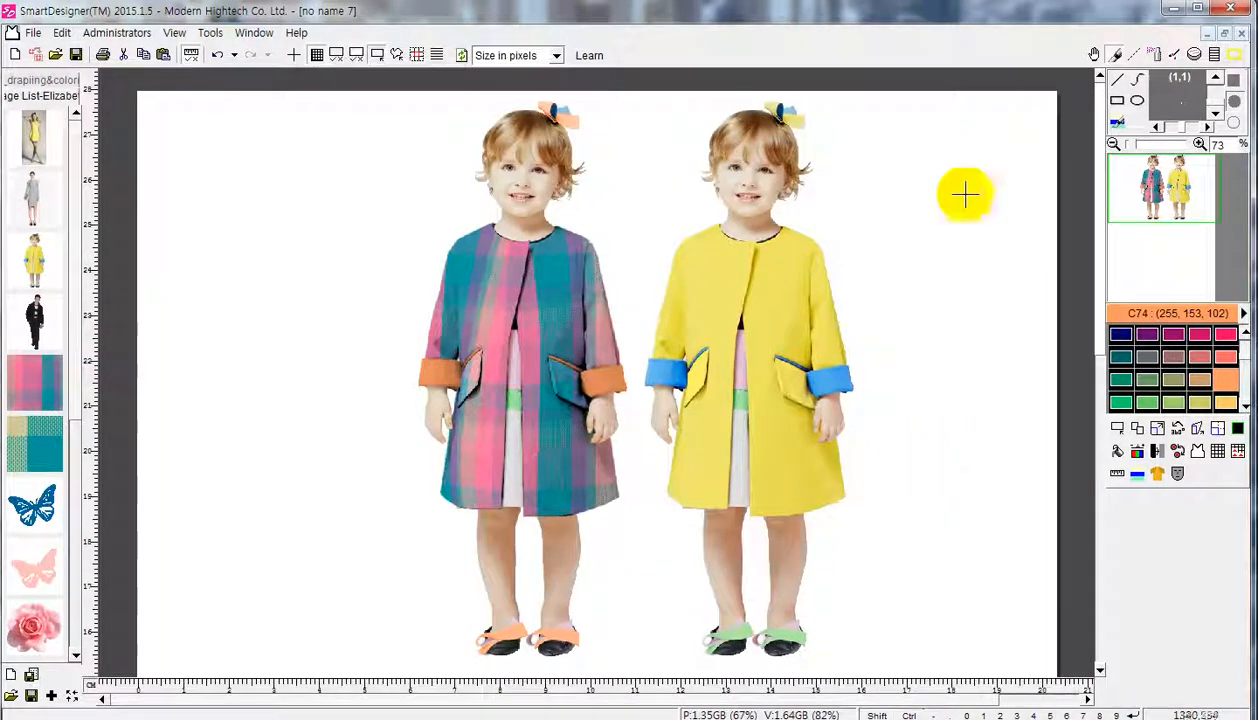